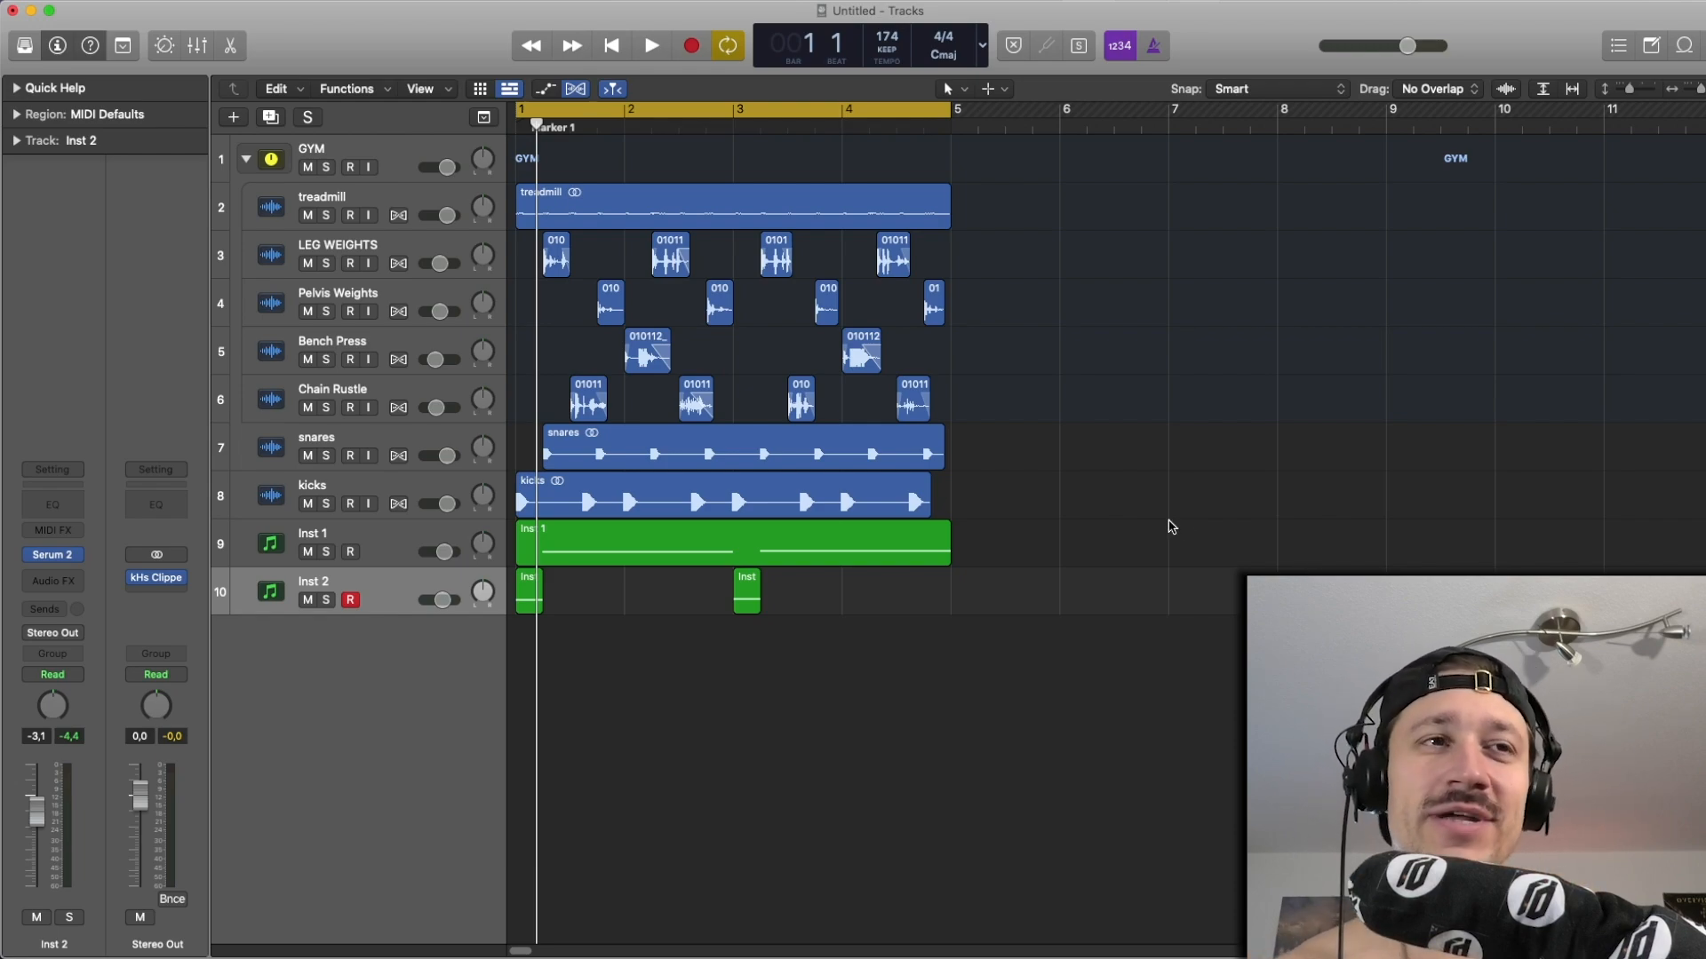
Play the full loop and look at the Serum 2 patch on the Inst 2 track.
key(space)
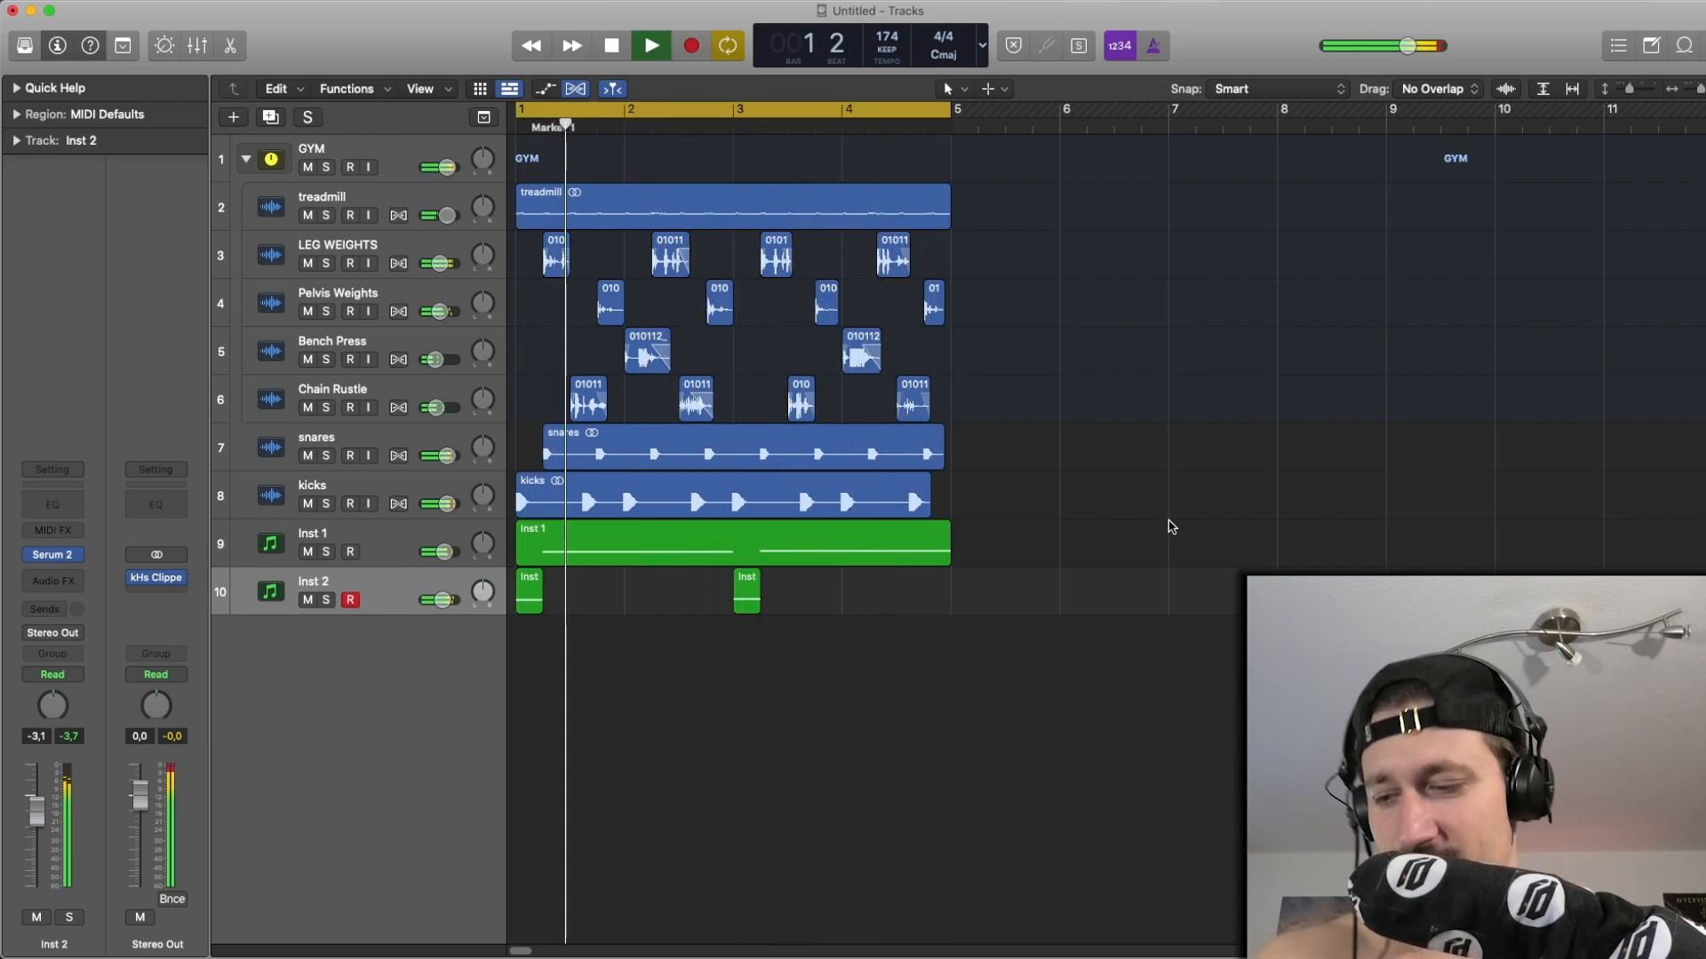
key(space)
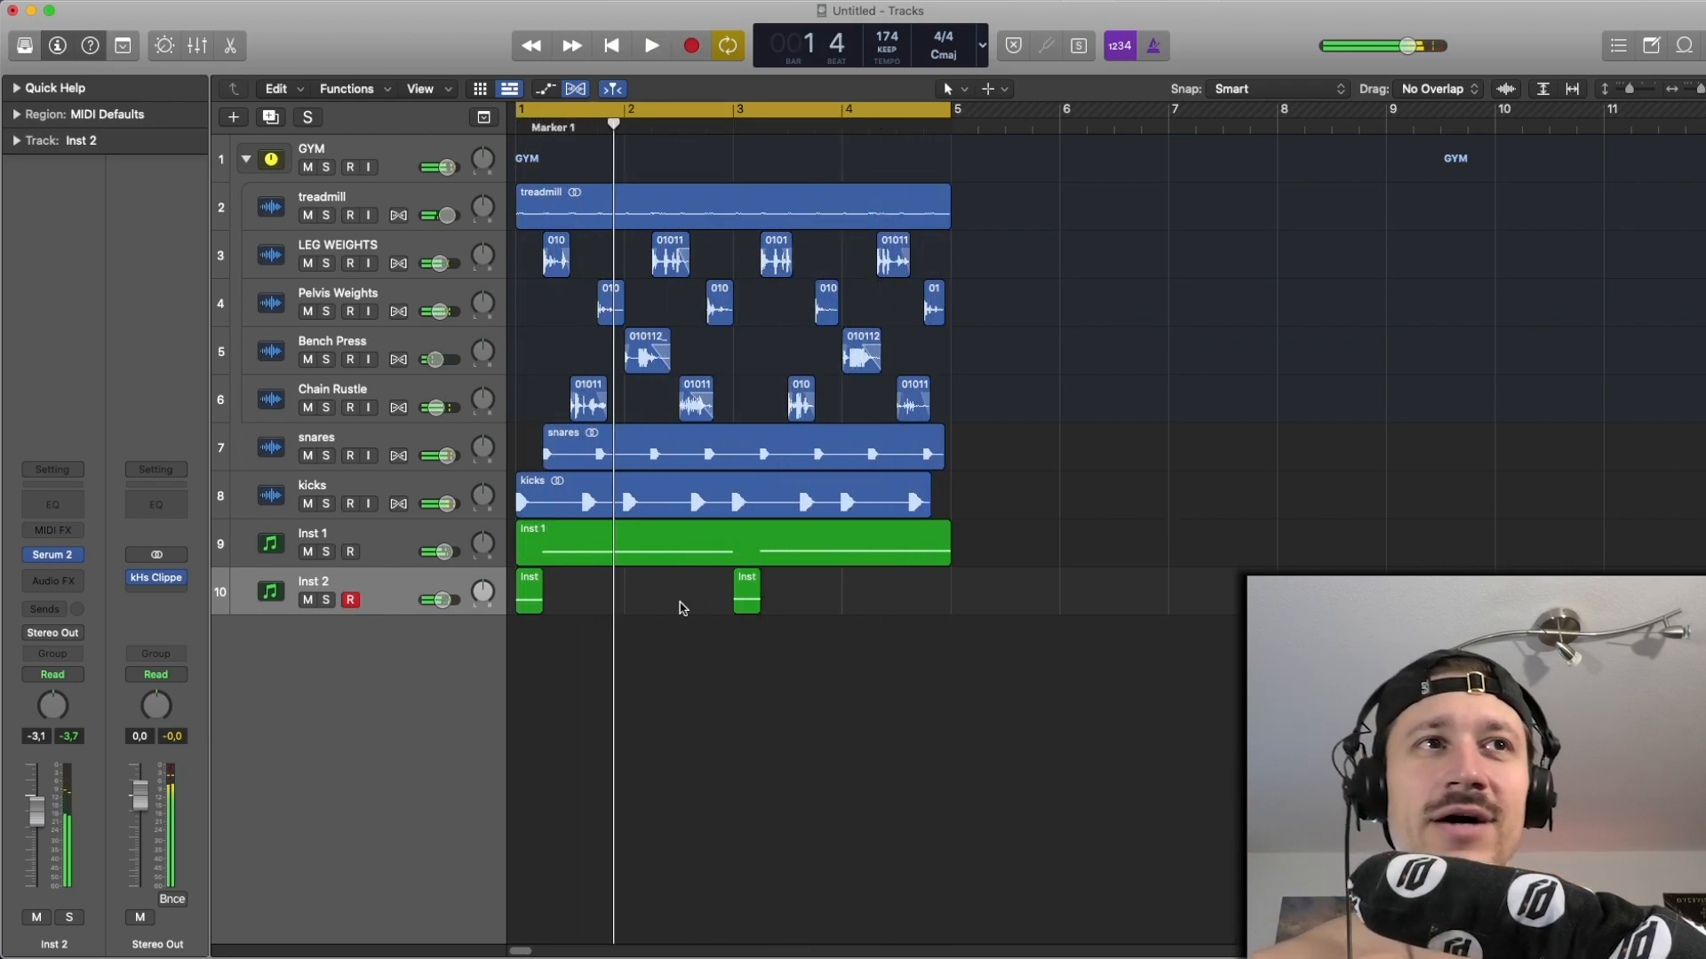
click(62, 560)
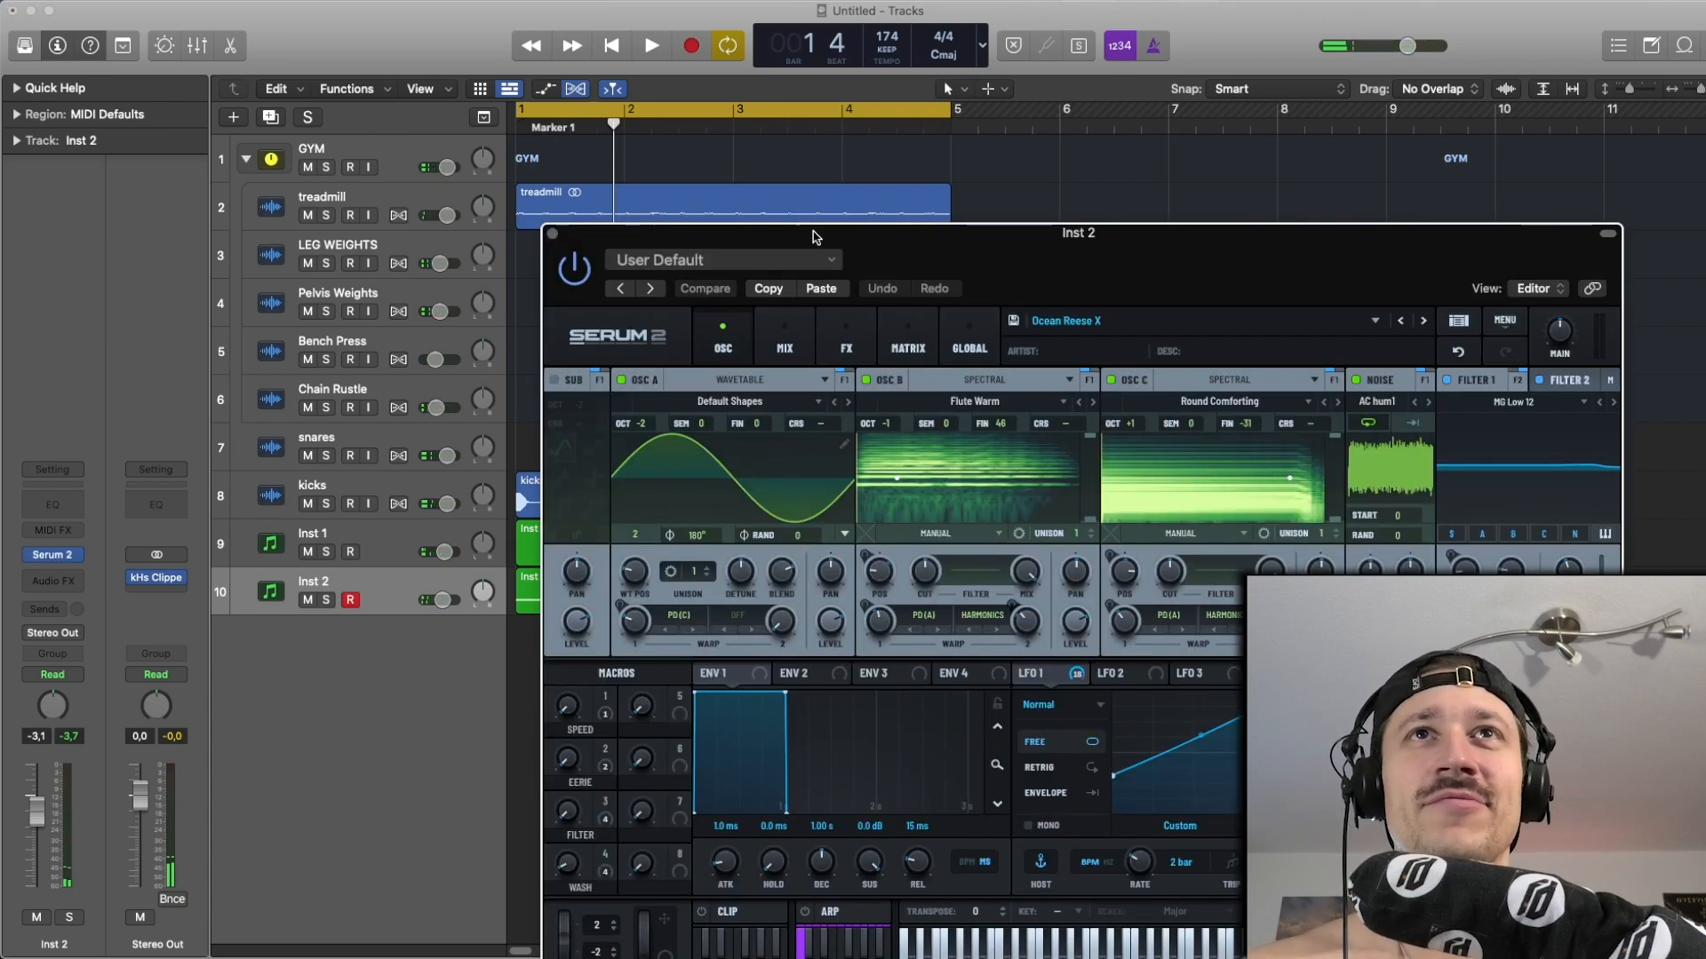
drag(817, 234, 451, 40)
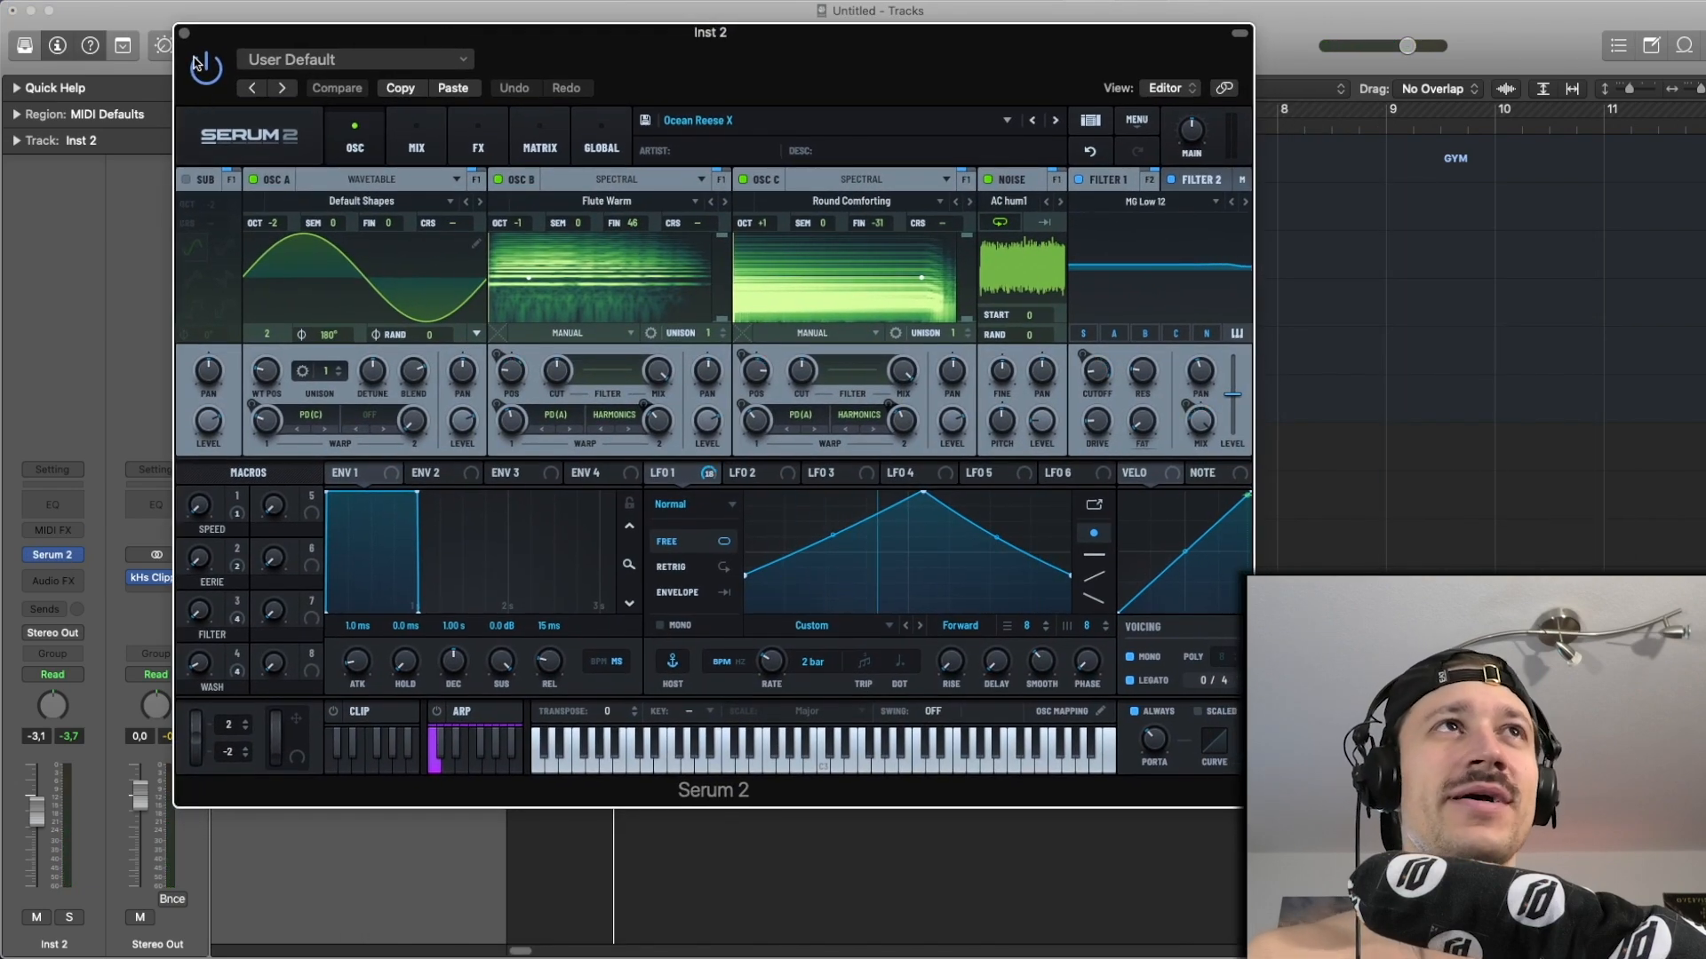
click(189, 36)
Look at the Serum 2 patch on the Inst 1 track and close its plug-in window.
key(Up)
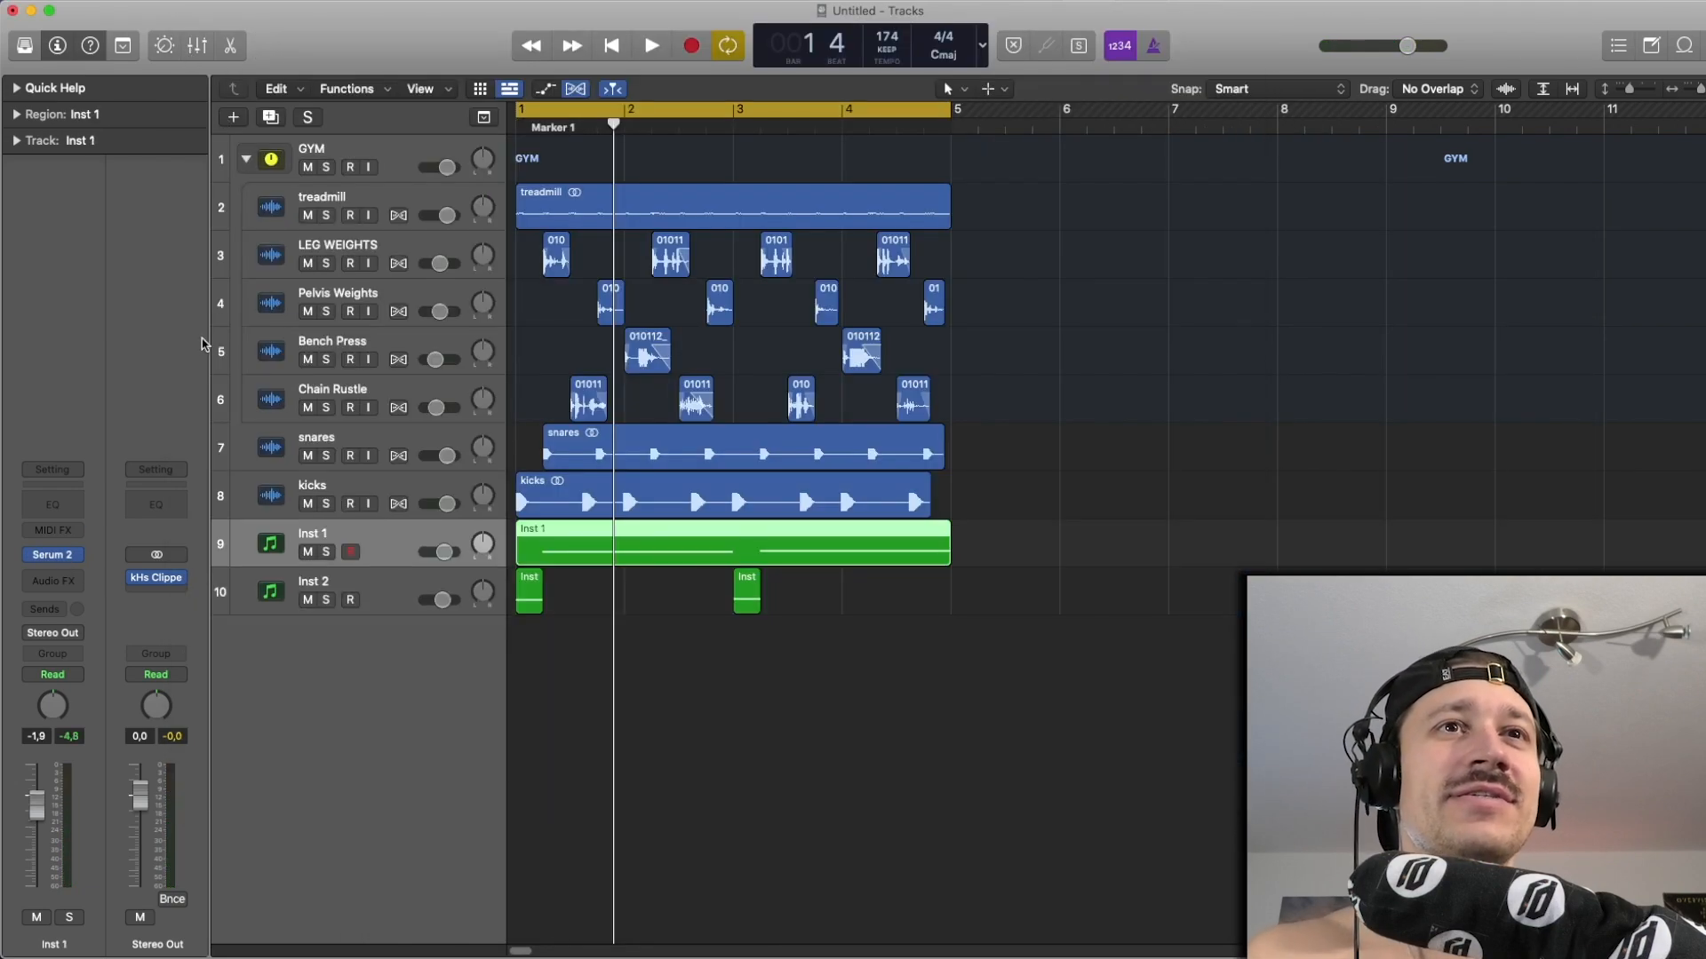
click(59, 557)
drag(569, 124, 368, 56)
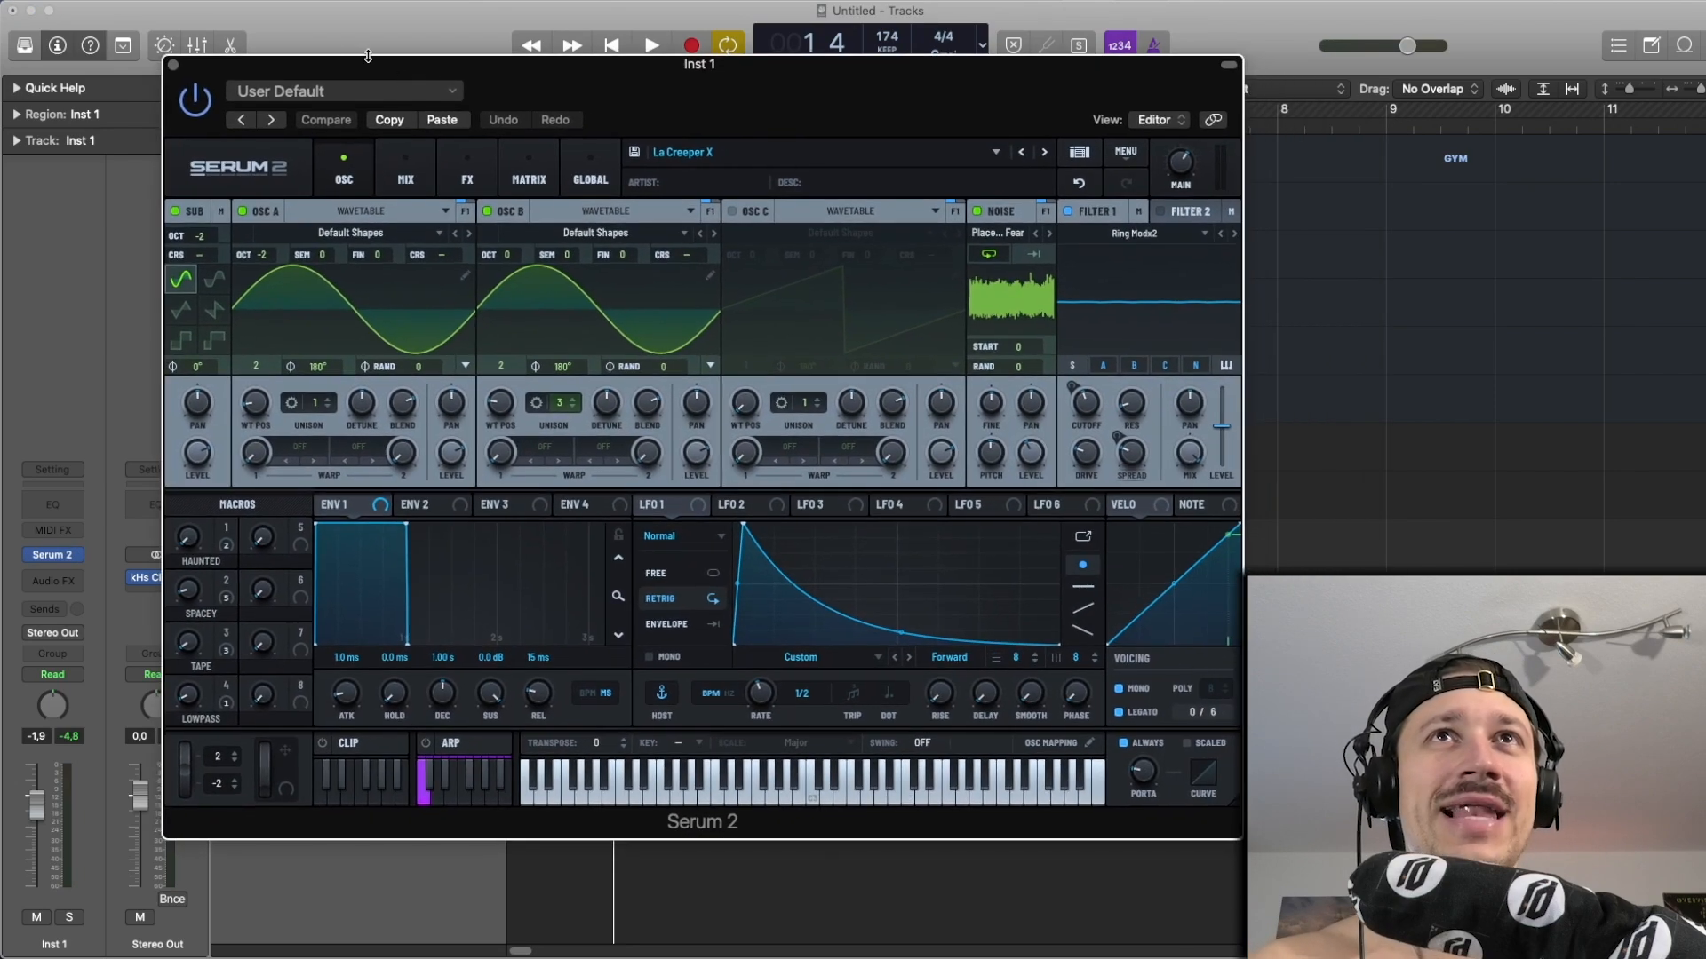
click(175, 68)
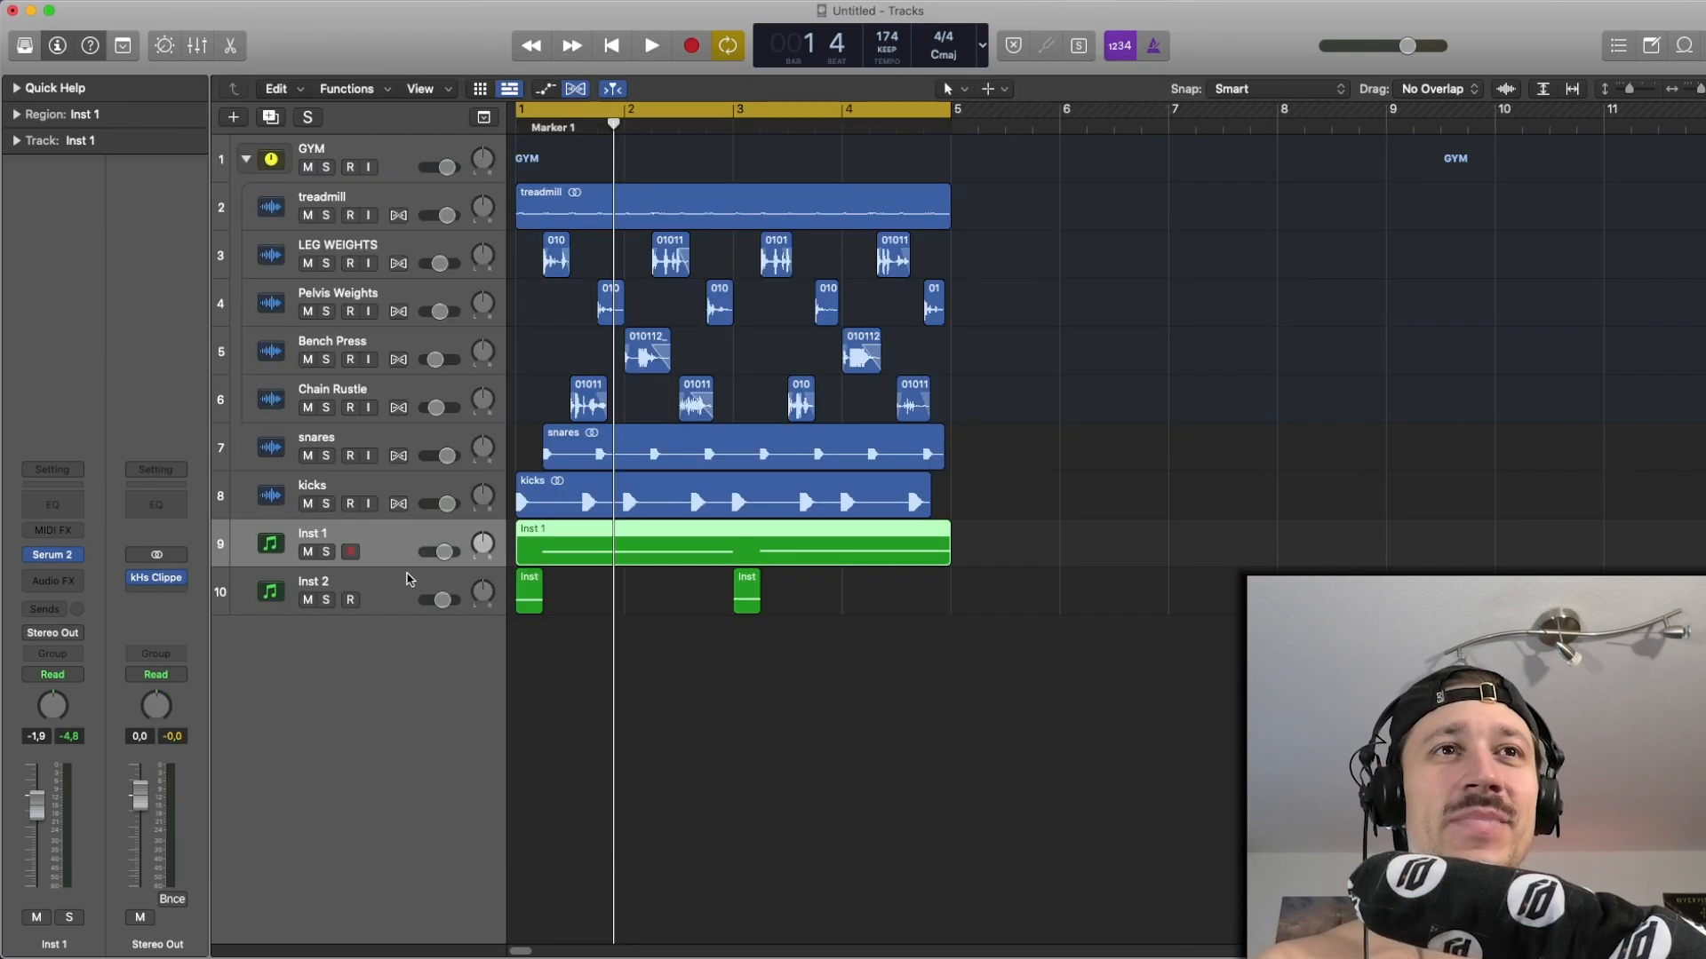
Mute the Inst 1 and Inst 2 tracks and play the loop without them.
drag(305, 553, 311, 599)
click(776, 641)
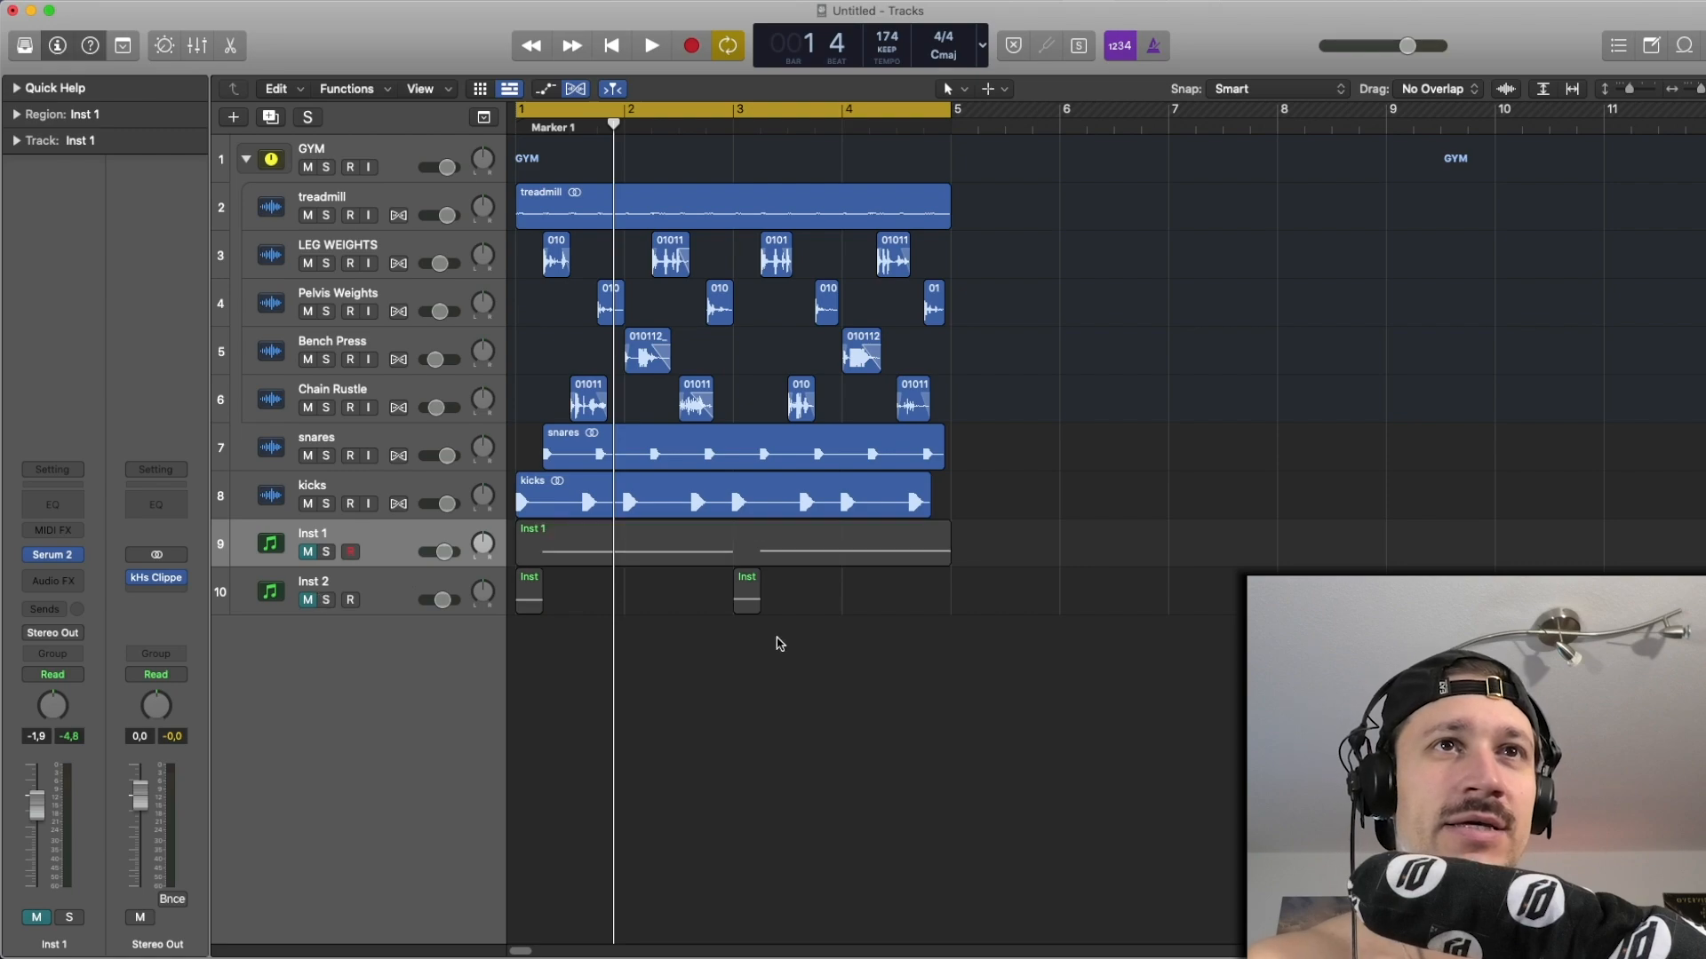
key(space)
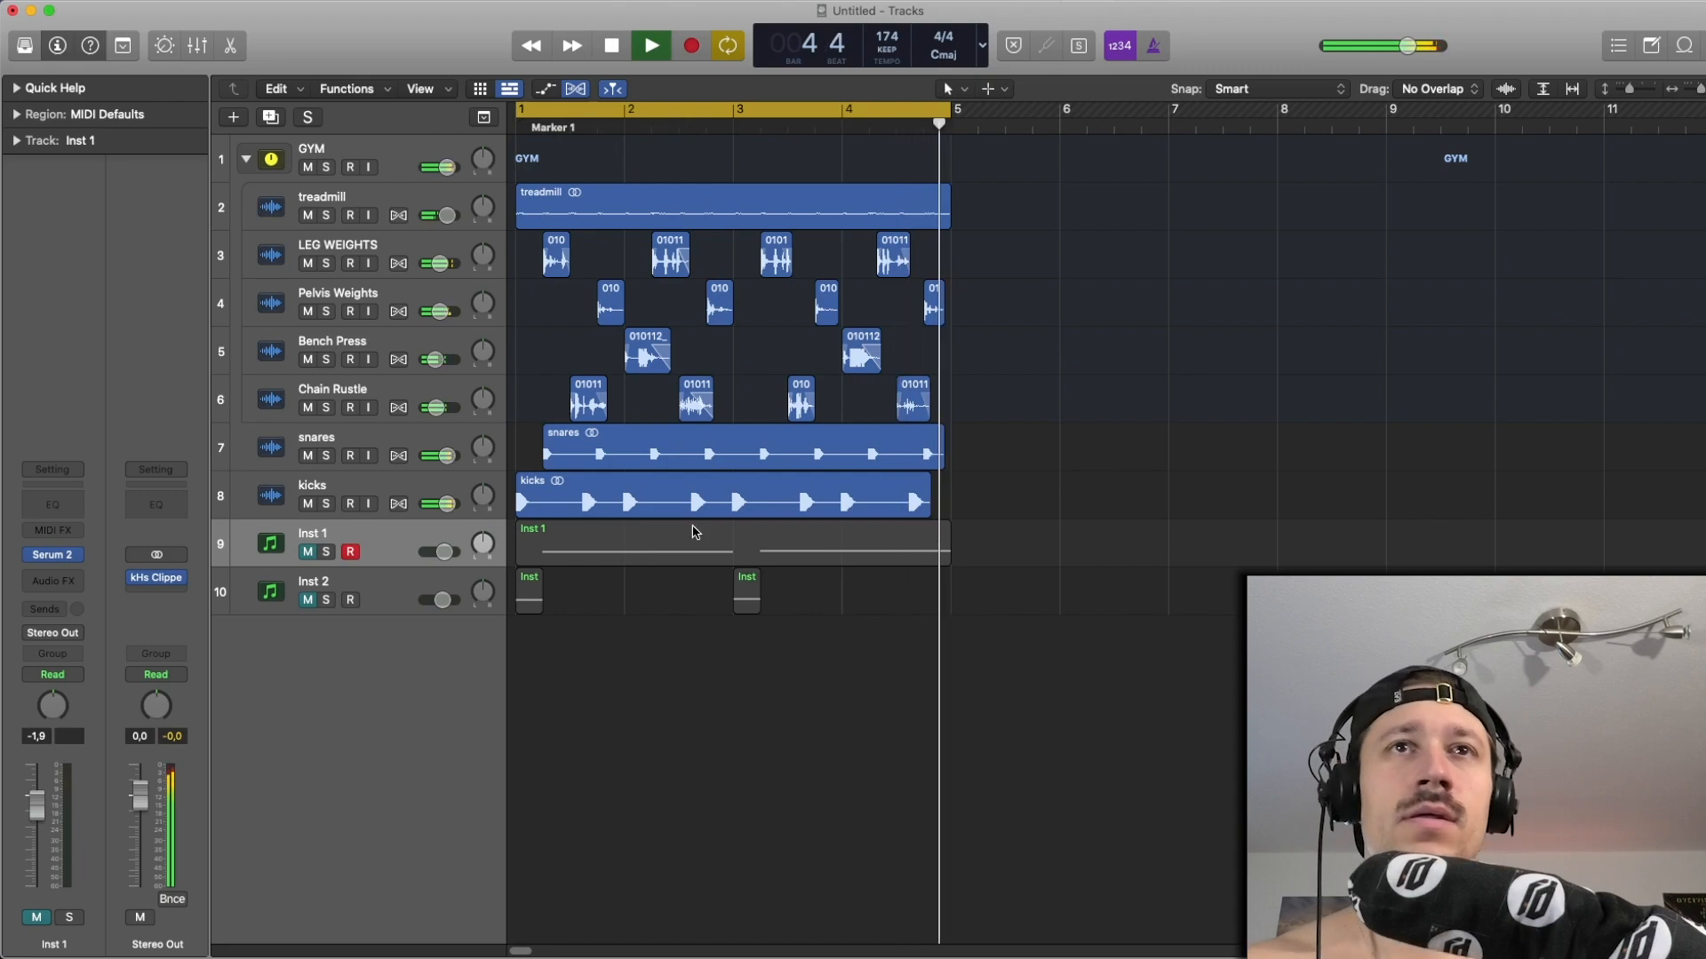
key(space)
Mute the snares and kicks tracks and listen to only the gym sounds.
drag(306, 457, 318, 508)
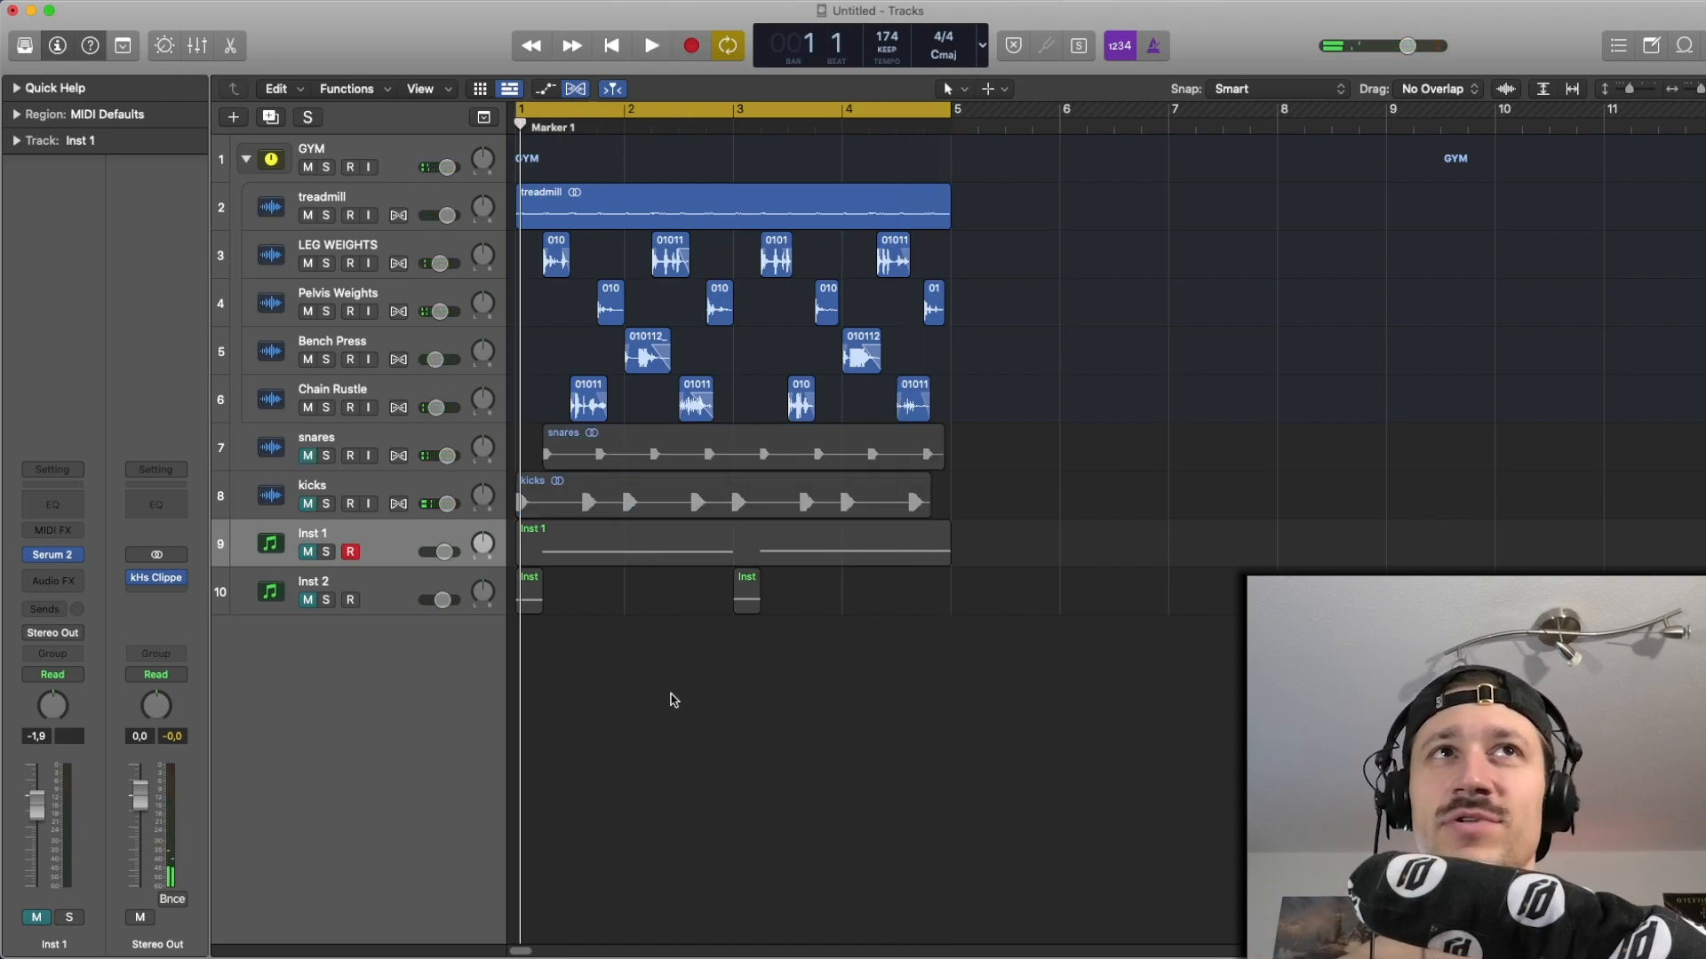
key(space)
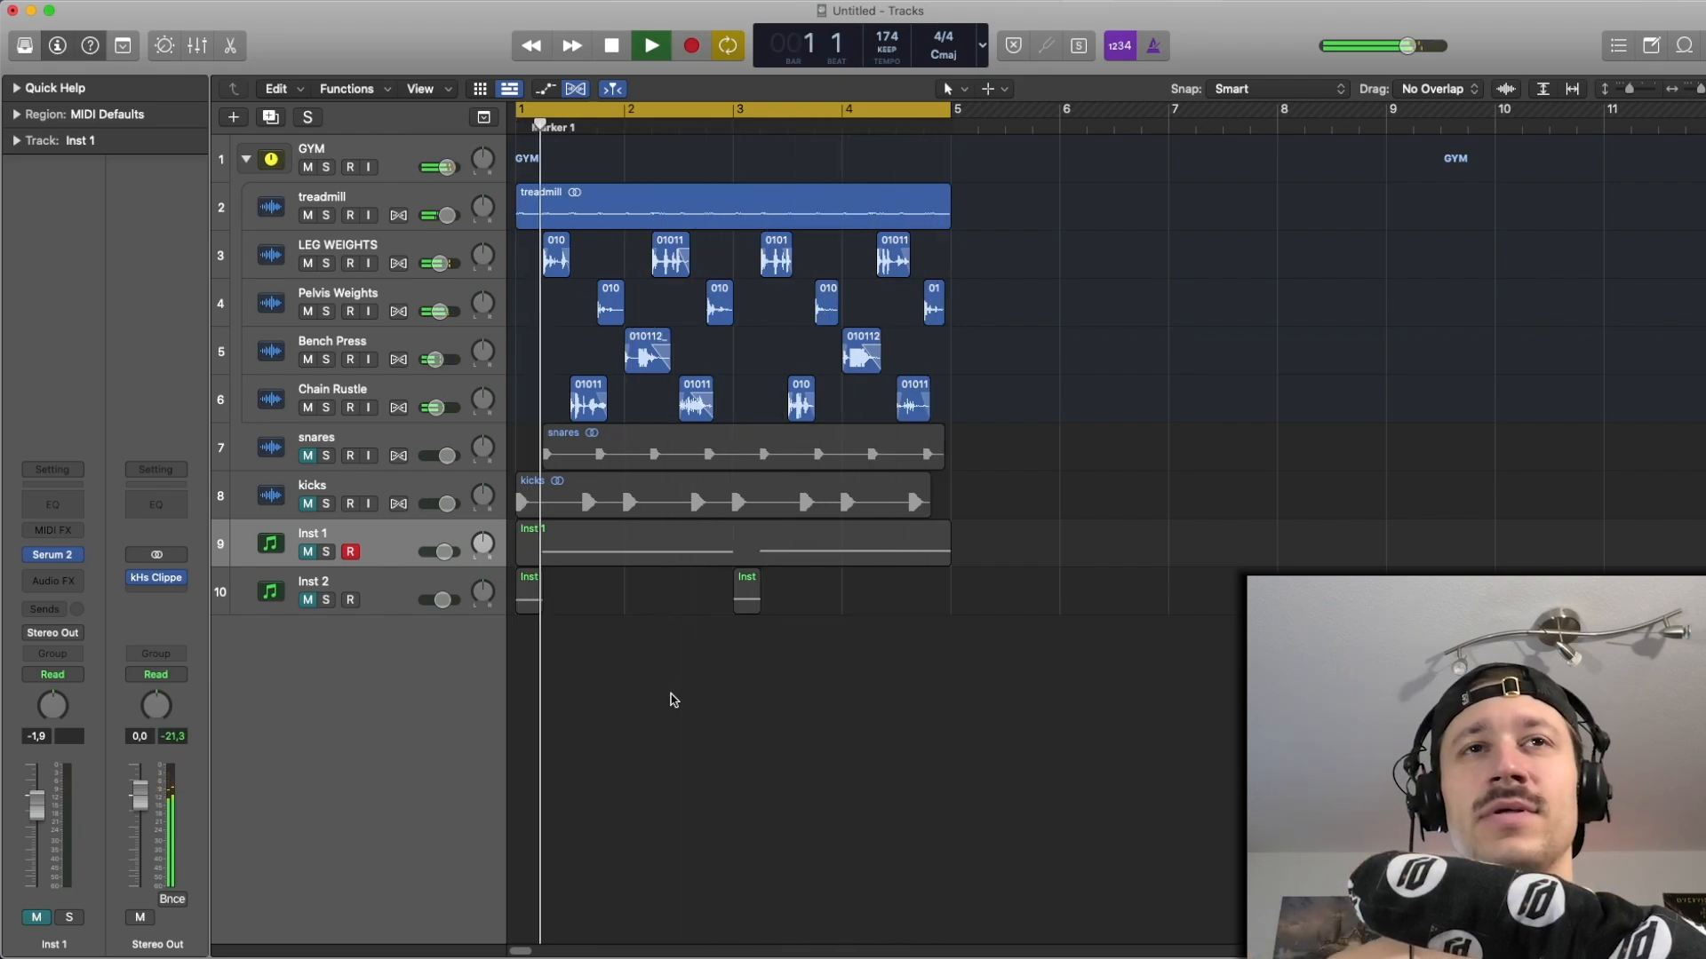
key(space)
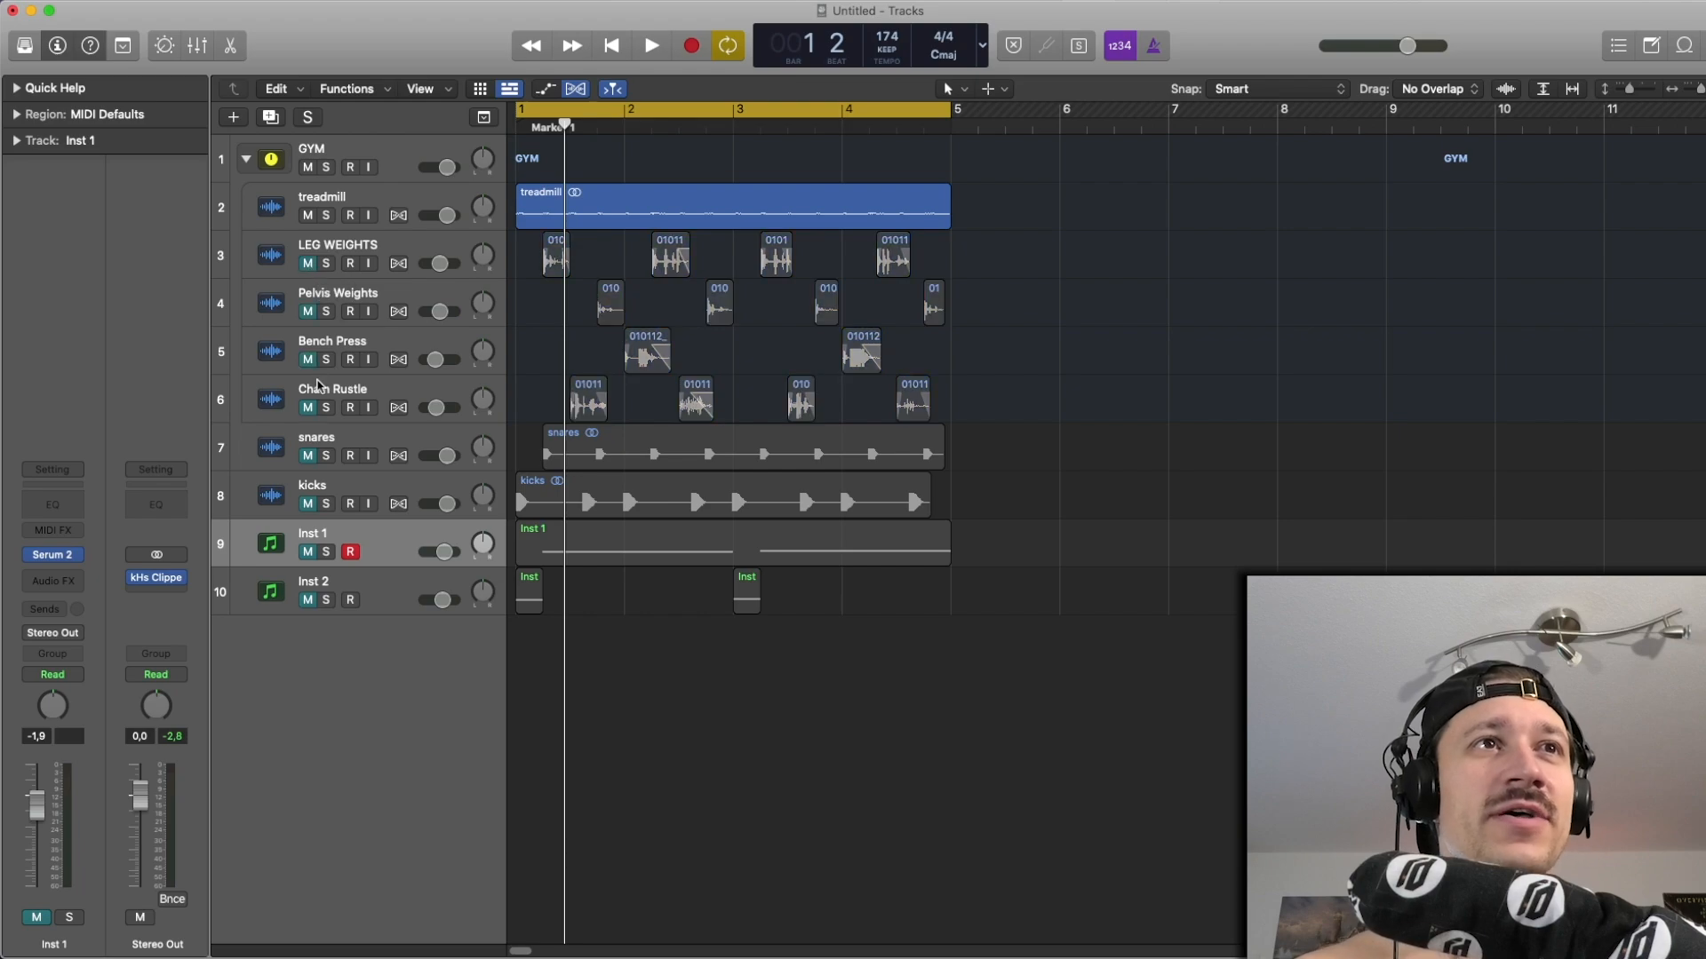
Select the treadmill region and play it with the other tracks muted.
click(641, 192)
key(space)
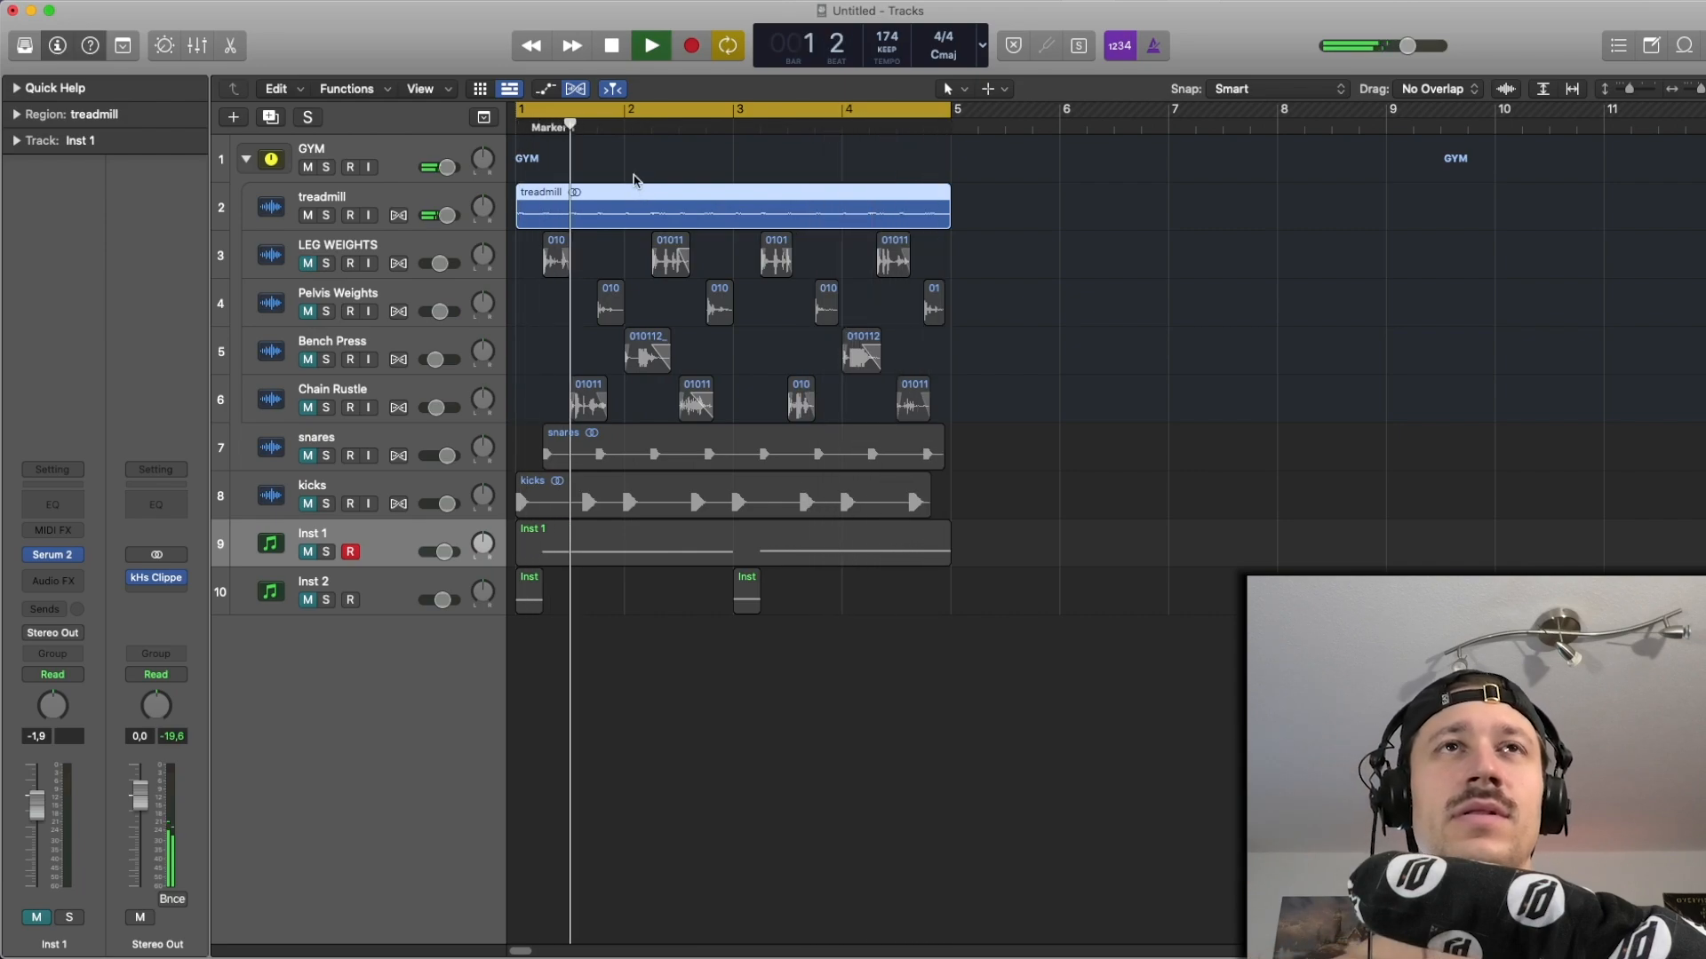
key(space)
Select the treadmill track, enlarge its waveform in height and width, and return the playhead to bar 1.
click(426, 195)
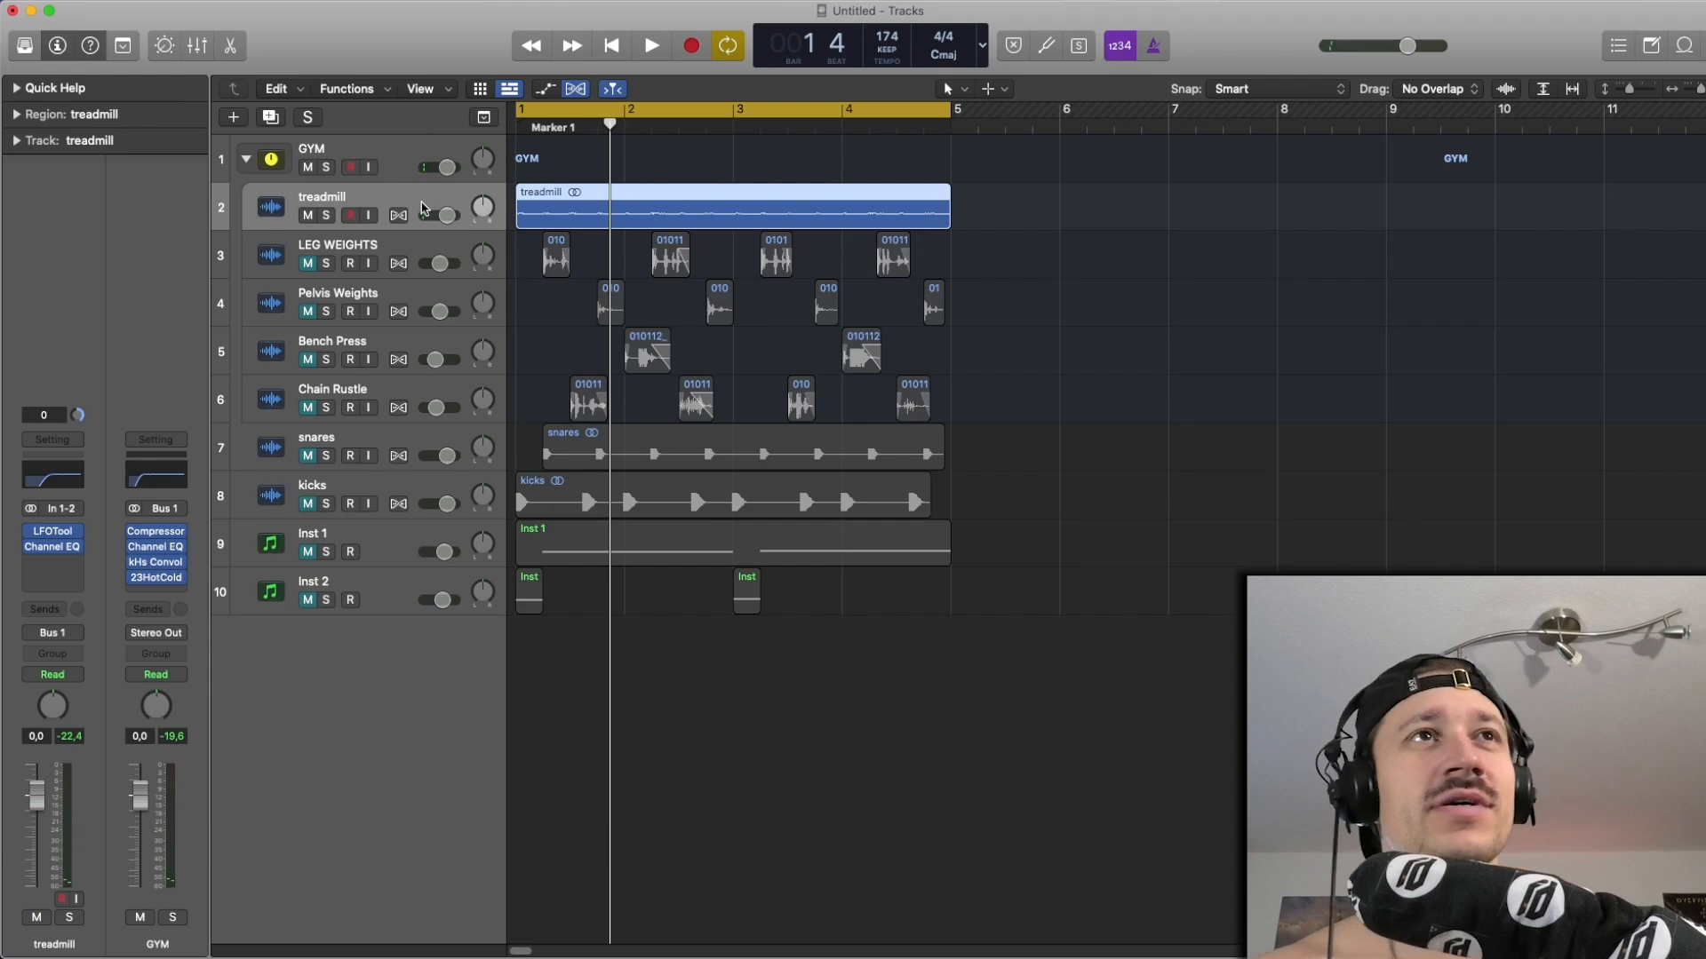
key(ctrl+z)
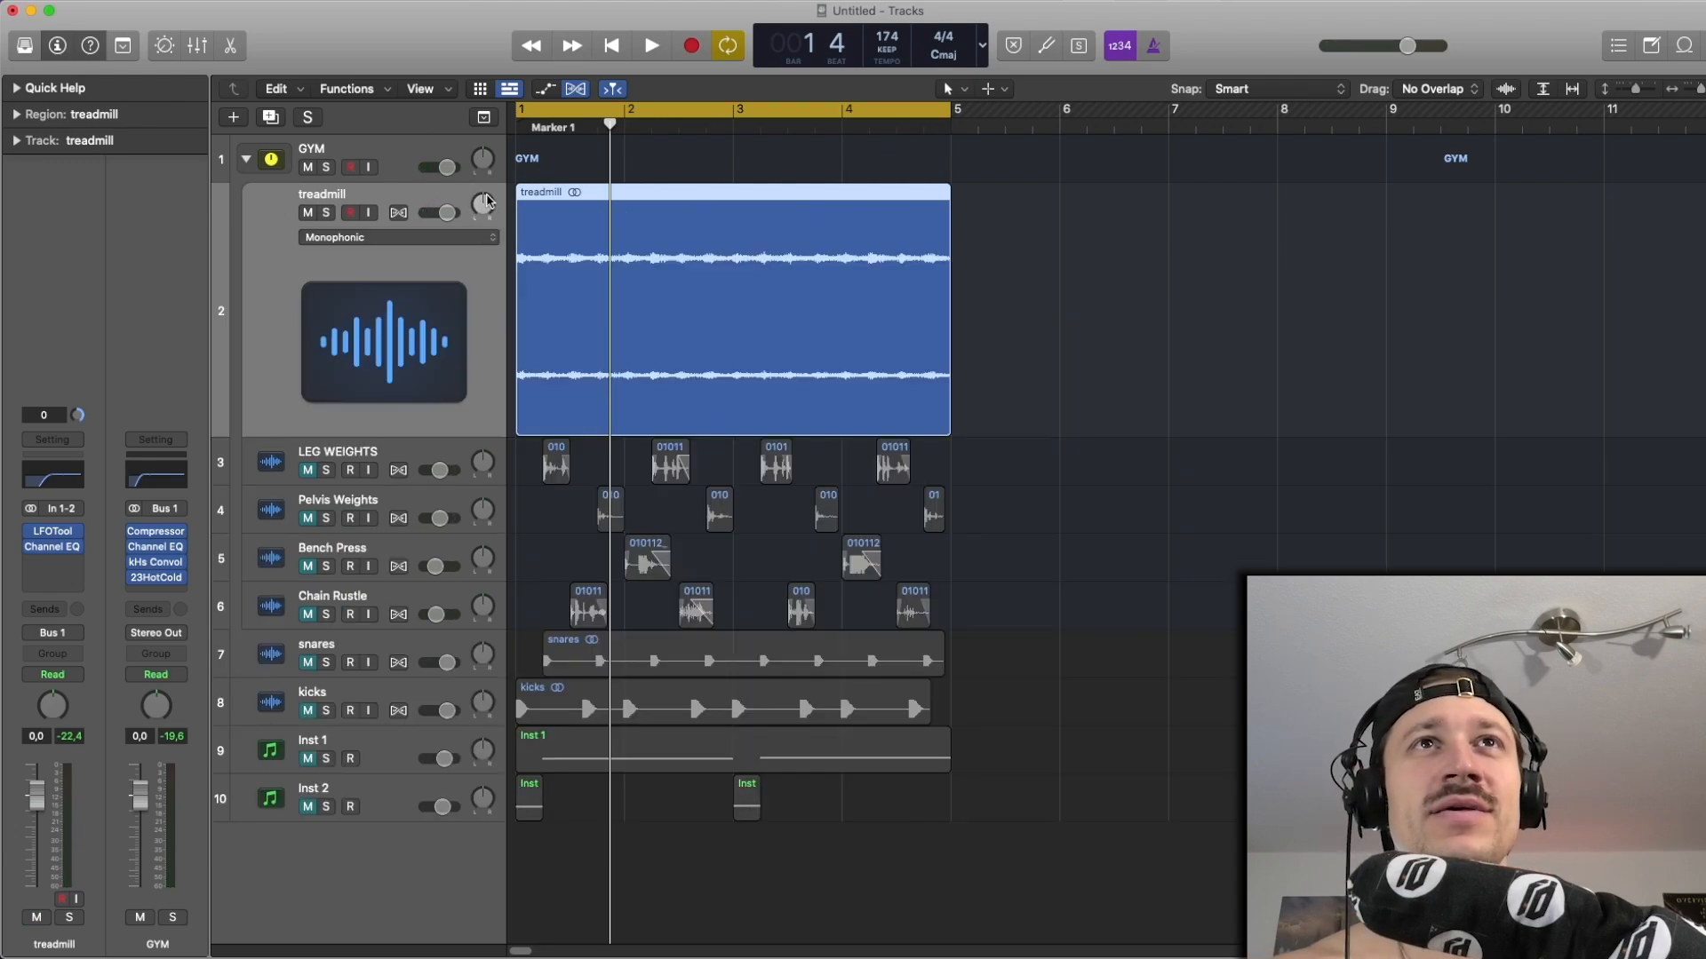
key(super+Right)
key(Return)
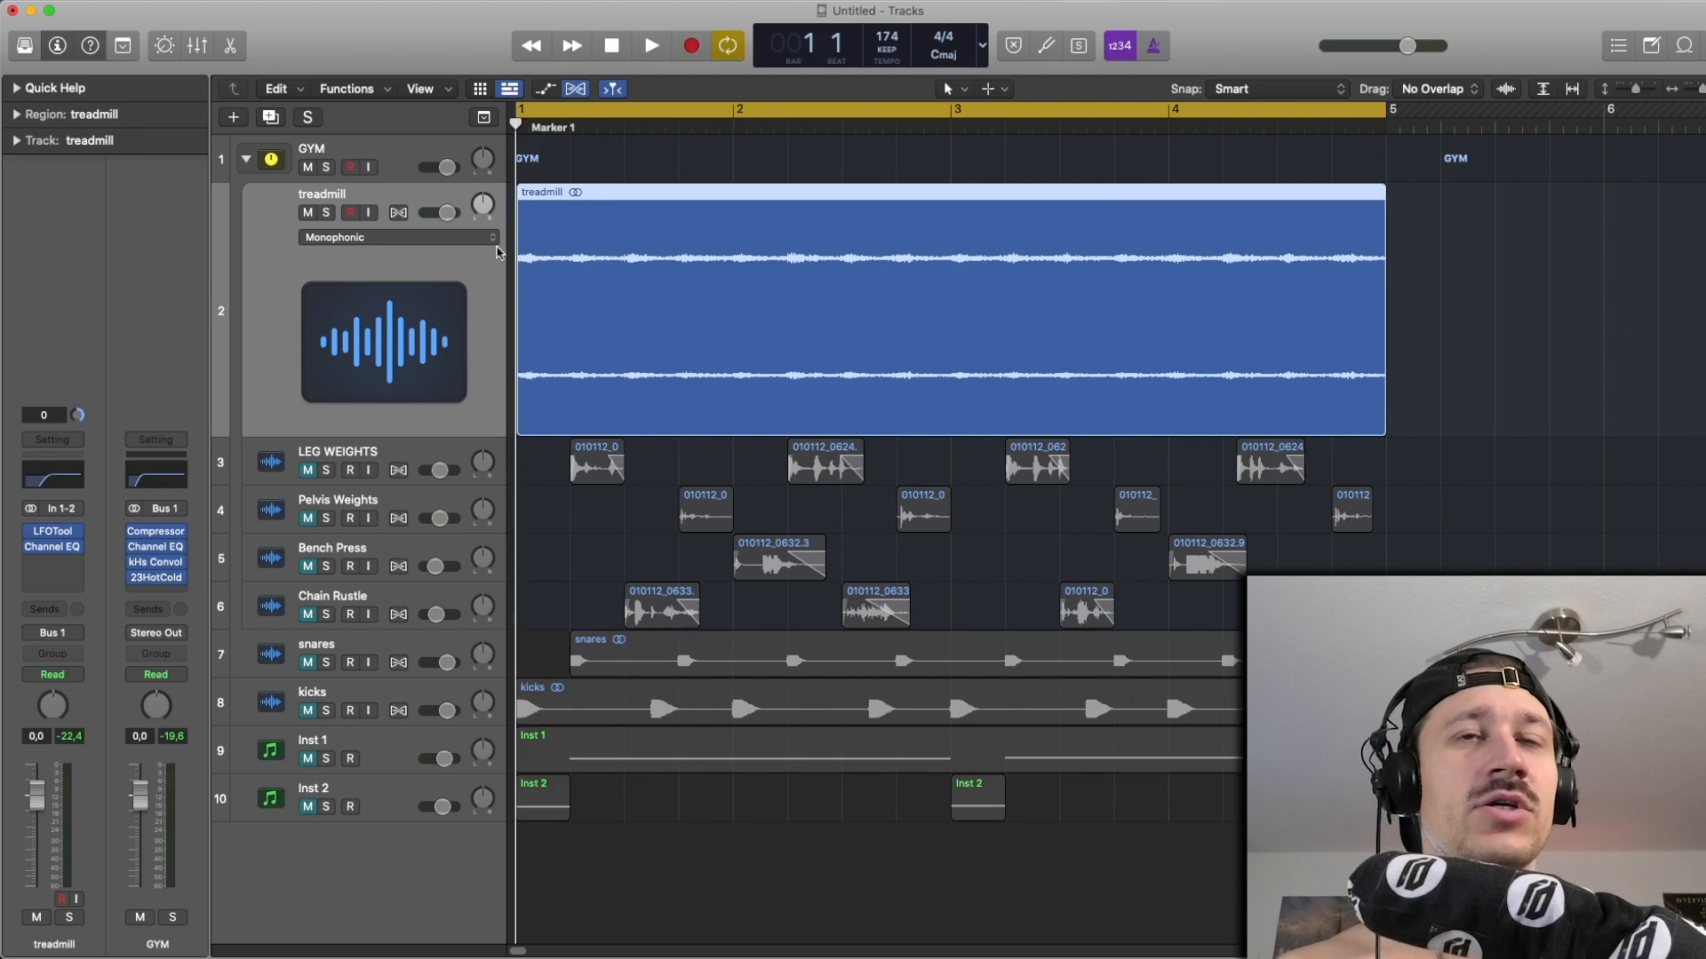
click(632, 147)
click(630, 251)
click(635, 160)
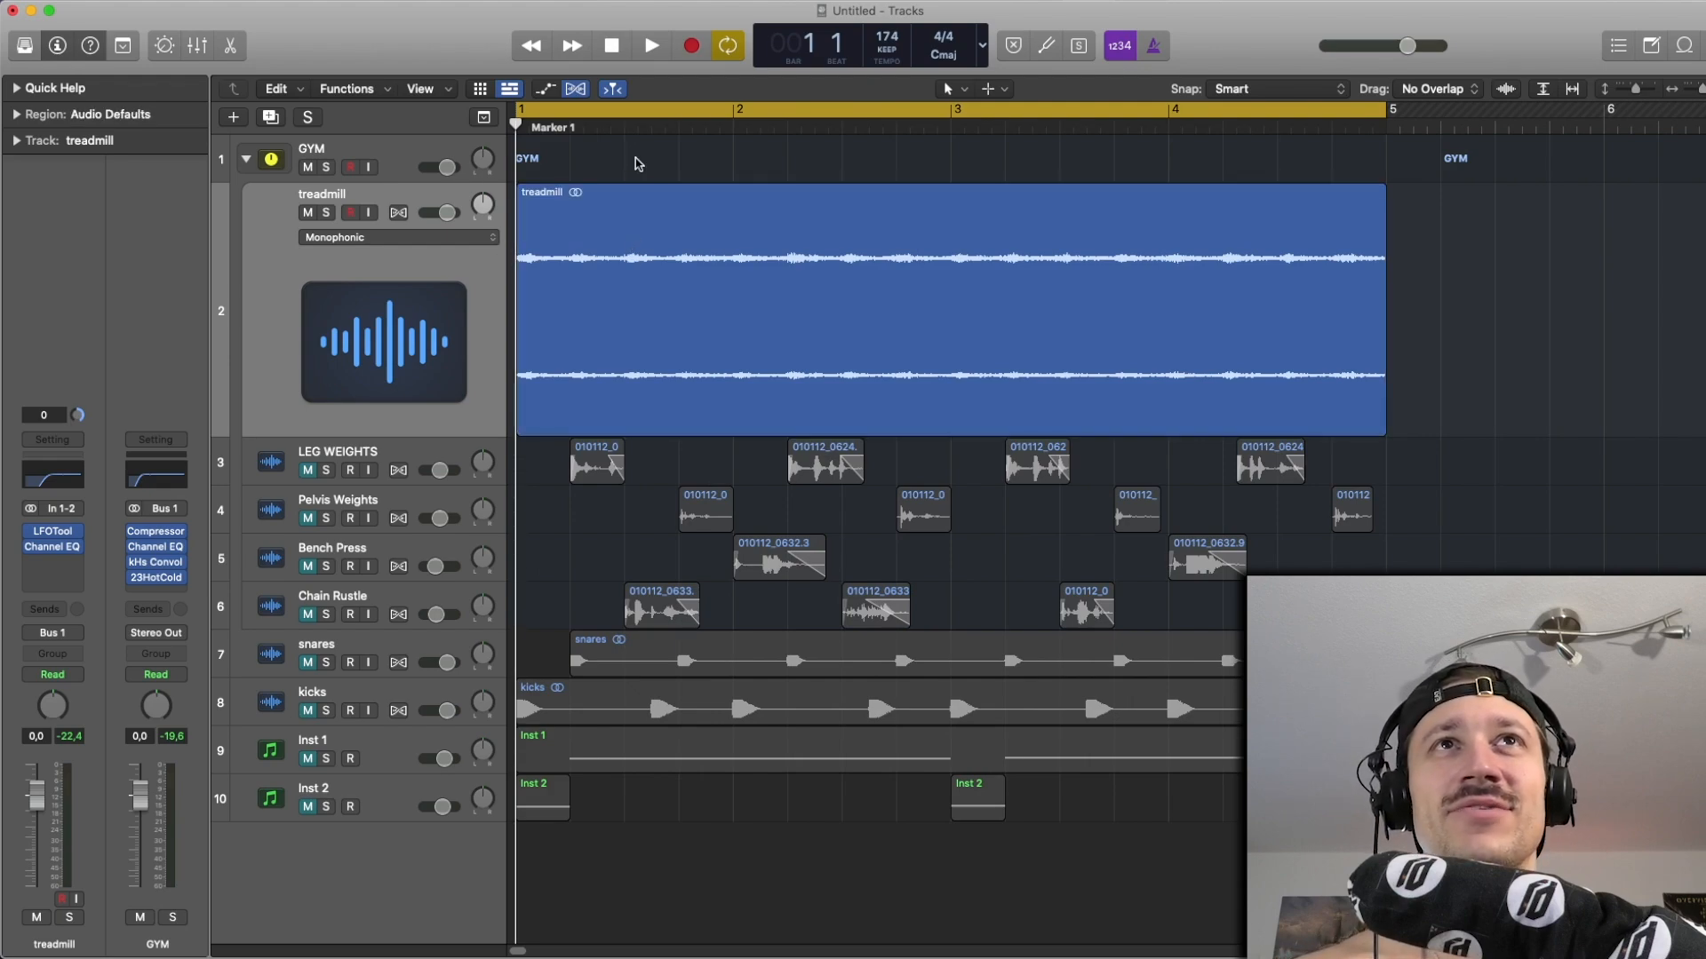
click(656, 254)
click(664, 173)
click(660, 190)
click(661, 162)
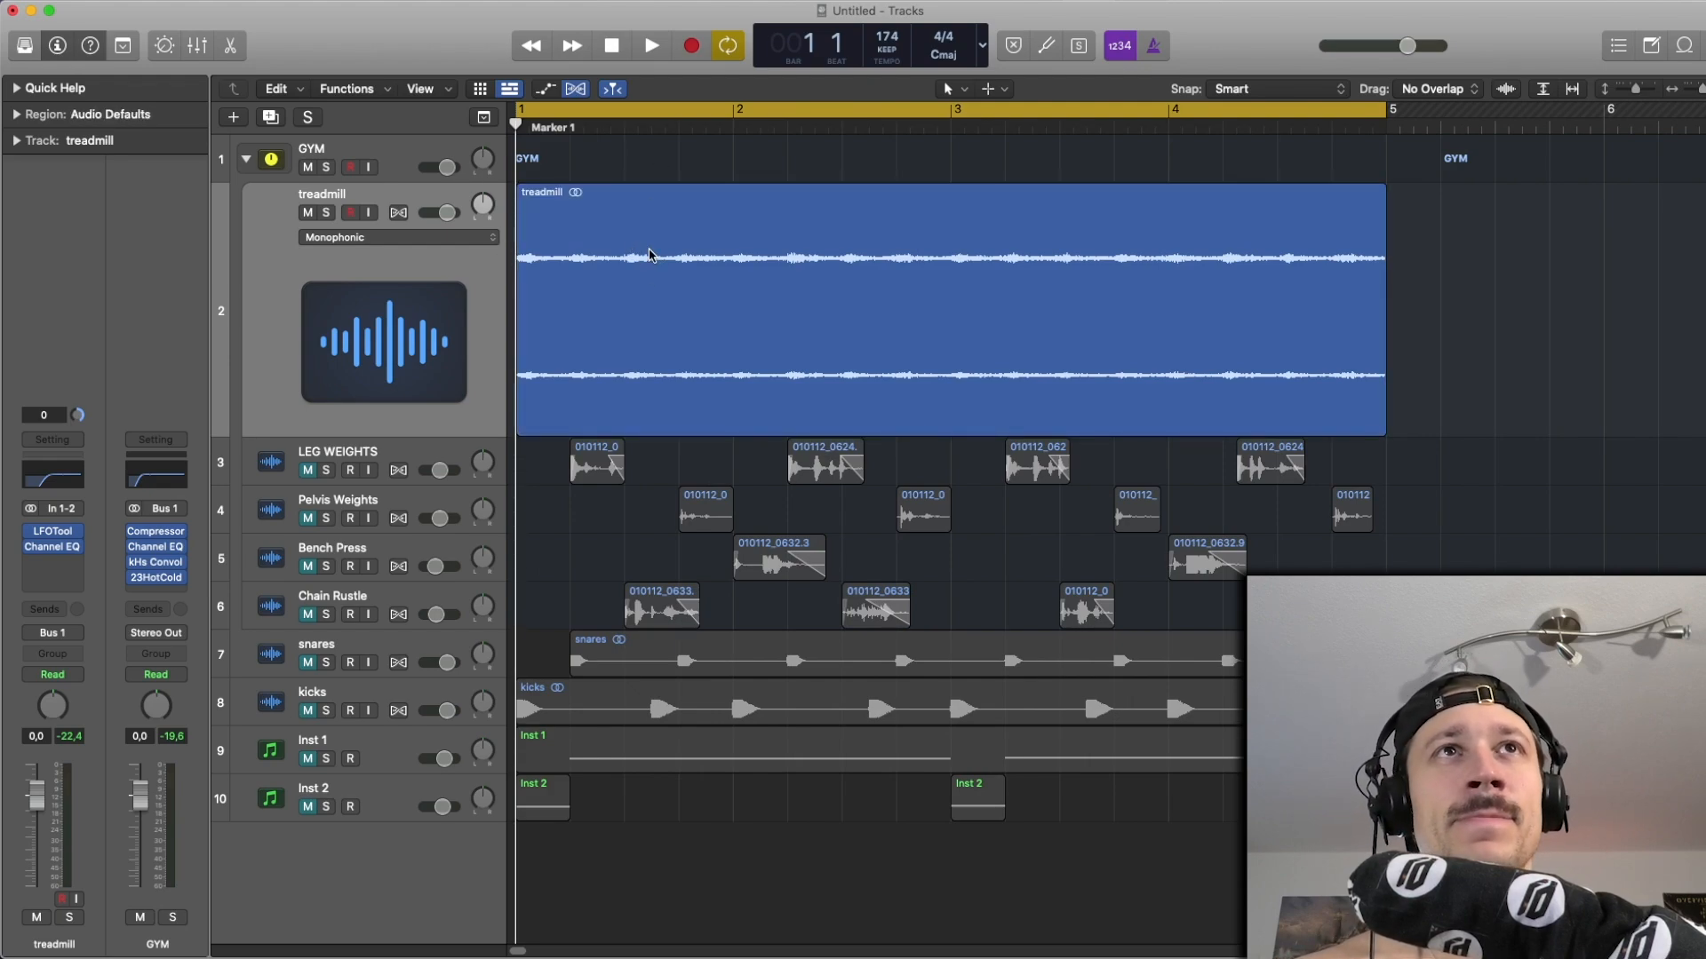
Select the enlarged treadmill region and audition it twice, the second time from the start of bar 1.
click(650, 274)
key(space)
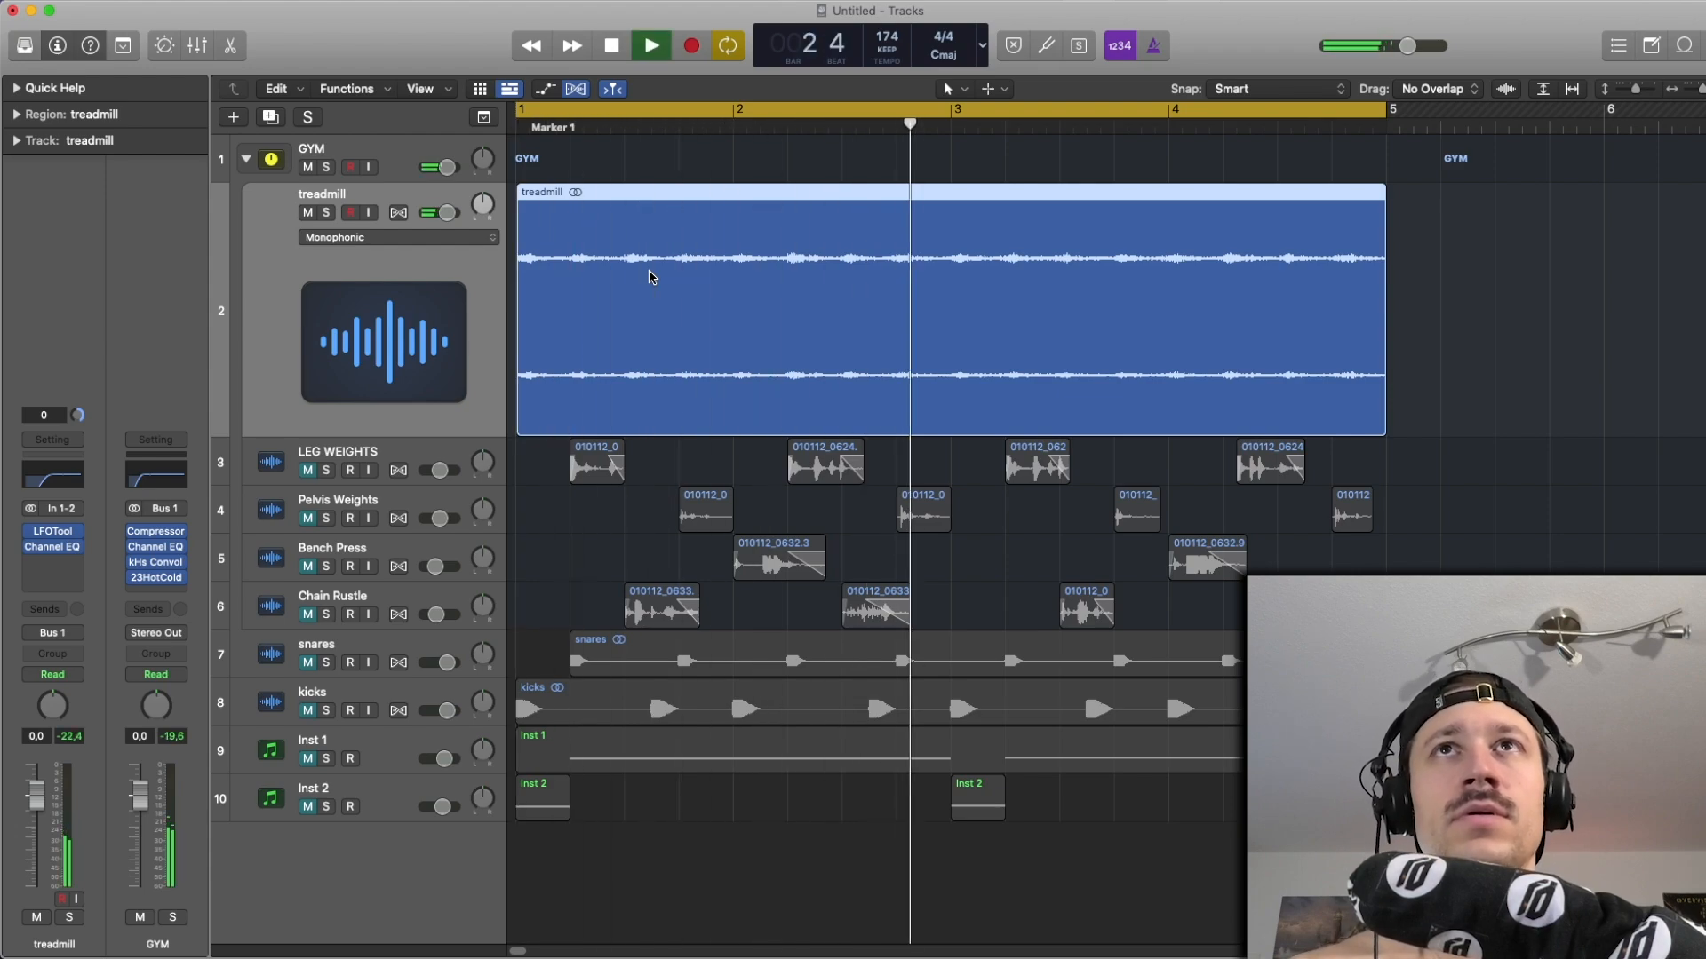
key(space)
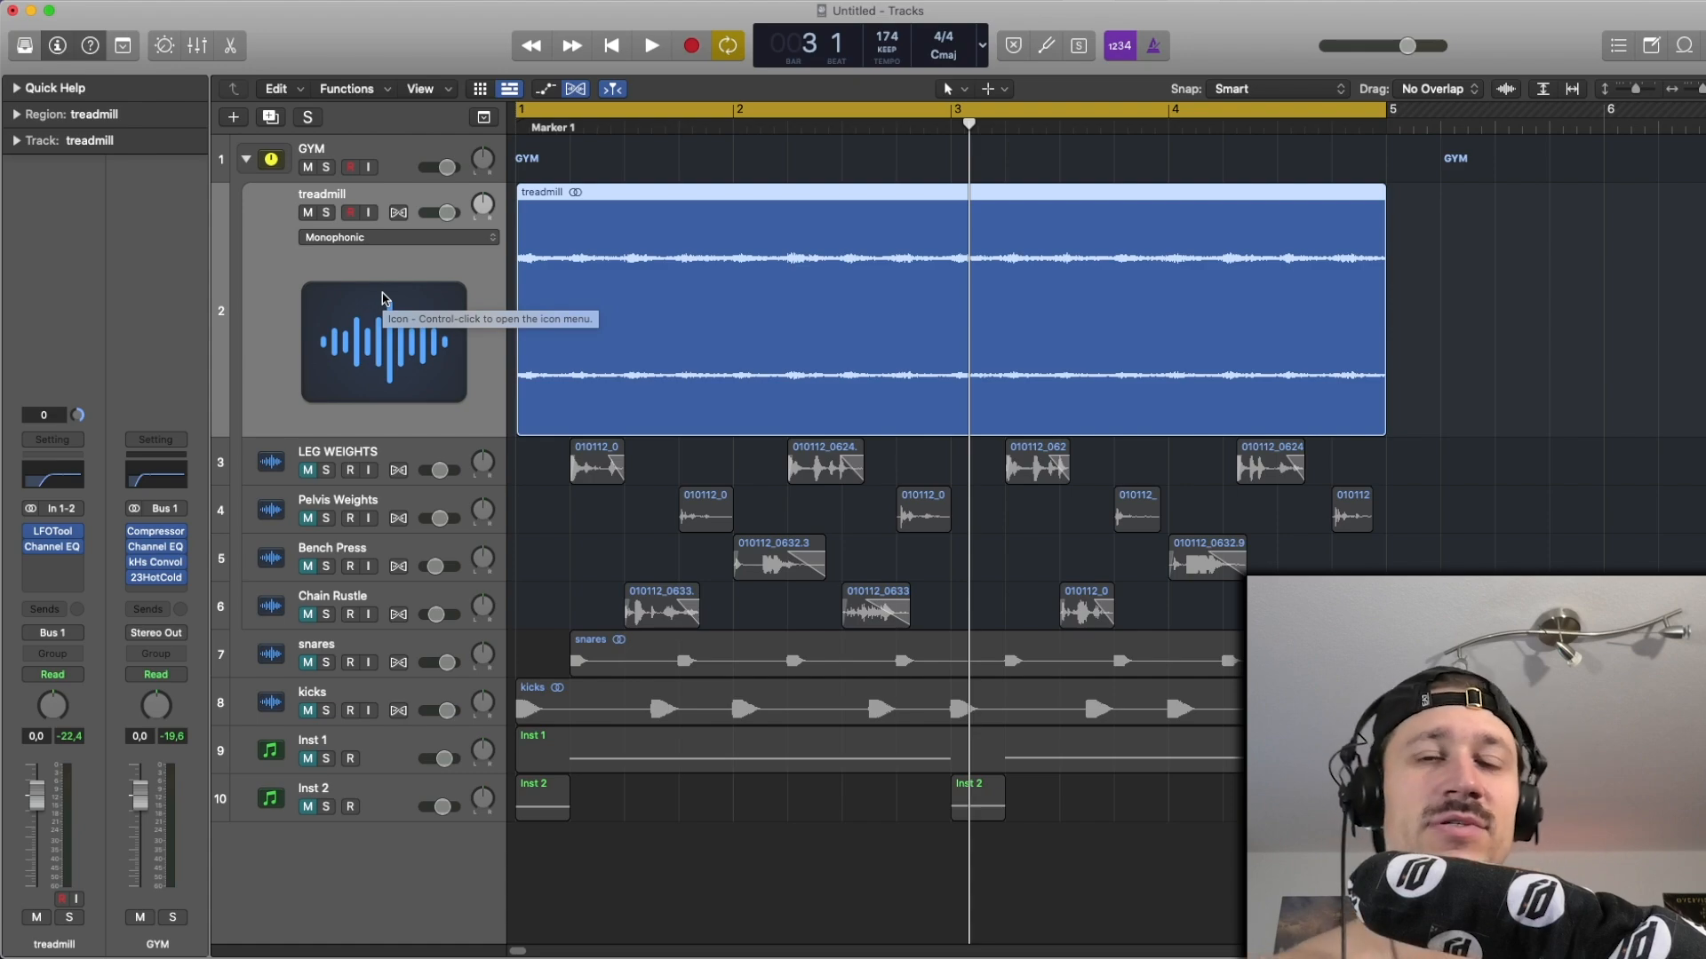
key(Return)
key(space)
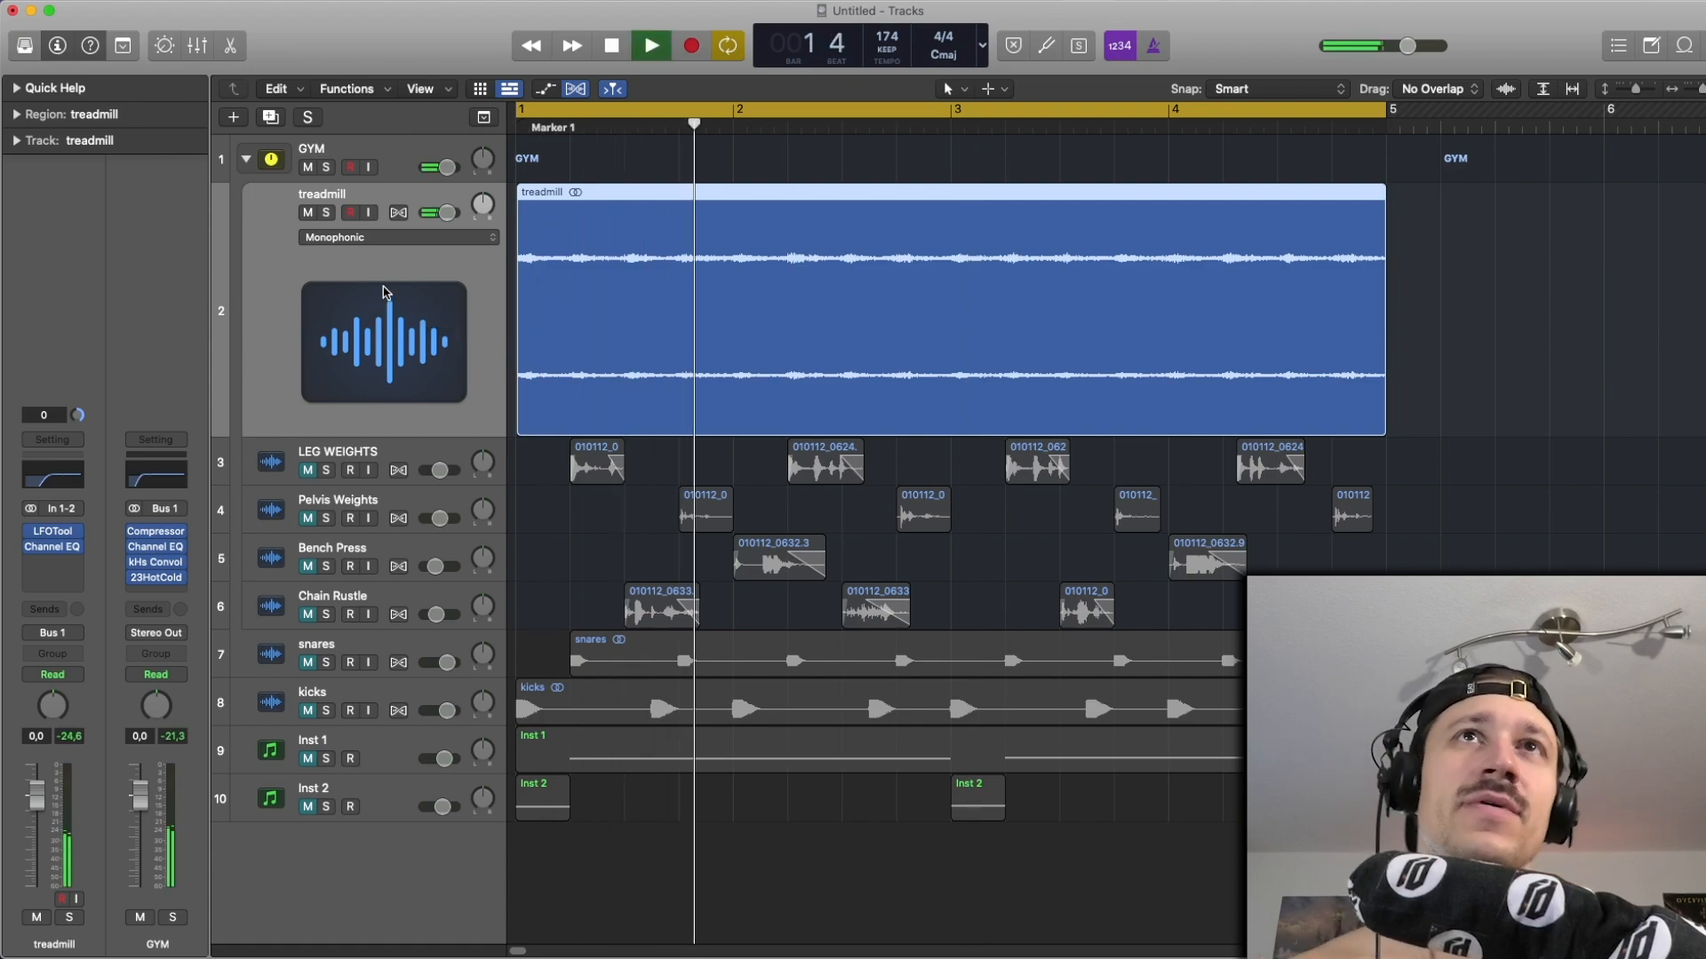
key(space)
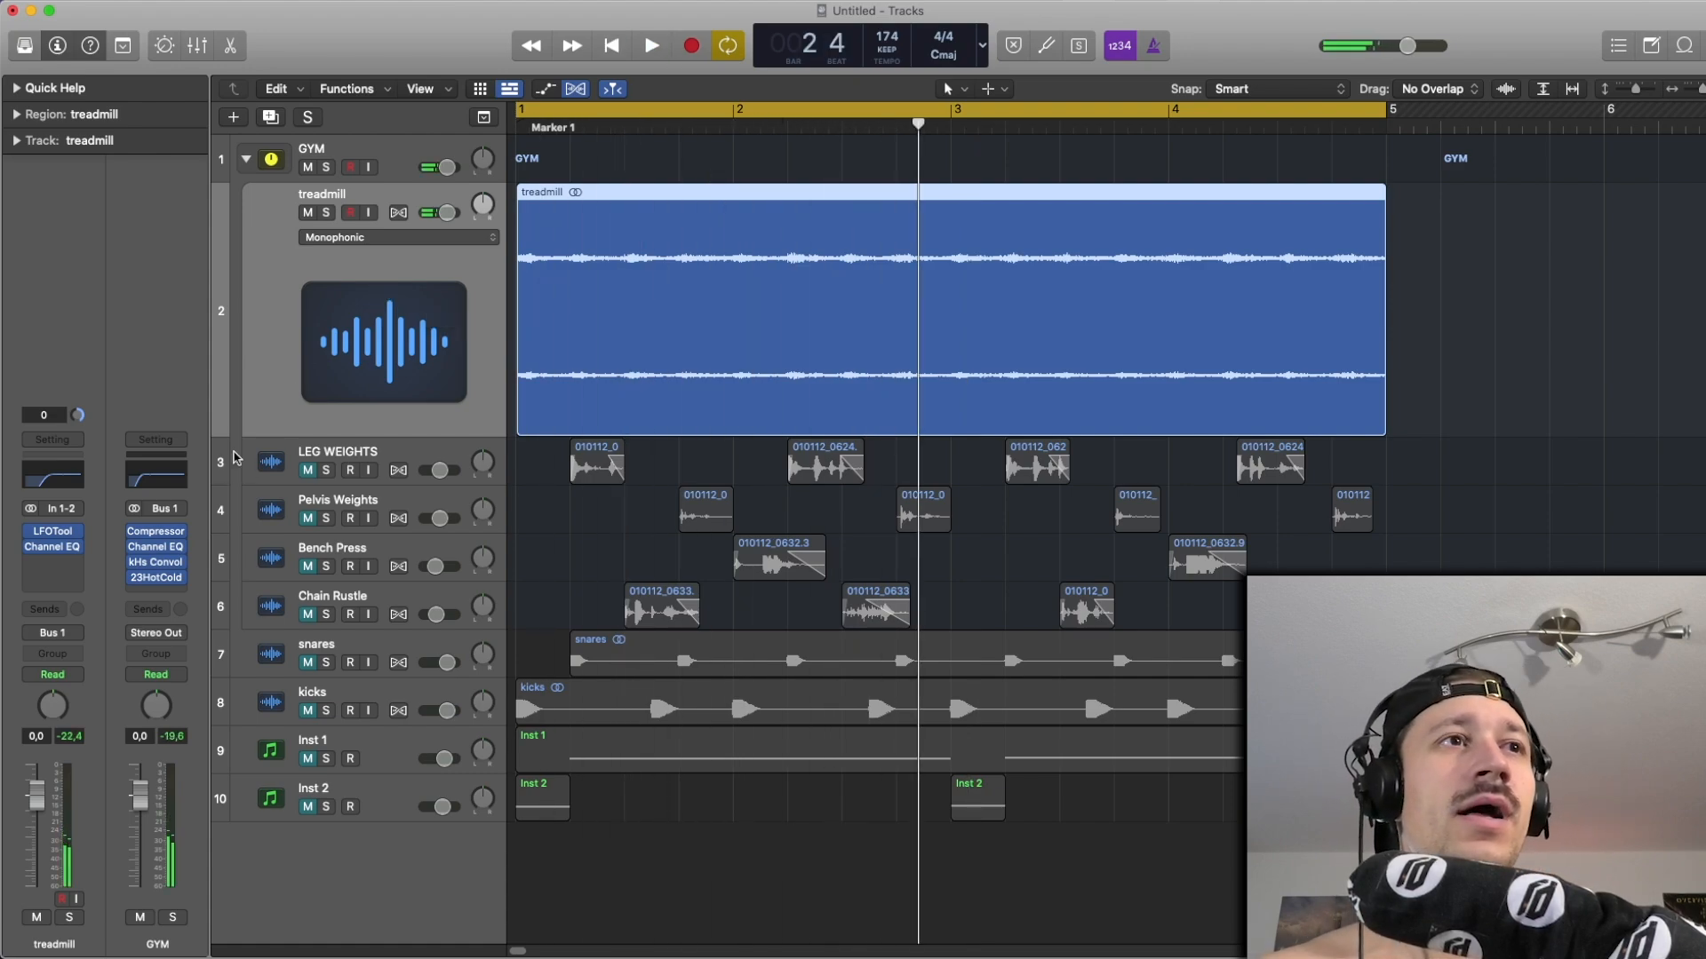
Open the LFOTool plug-in on the treadmill track and play the sound with the effect active.
mouse_move(54, 534)
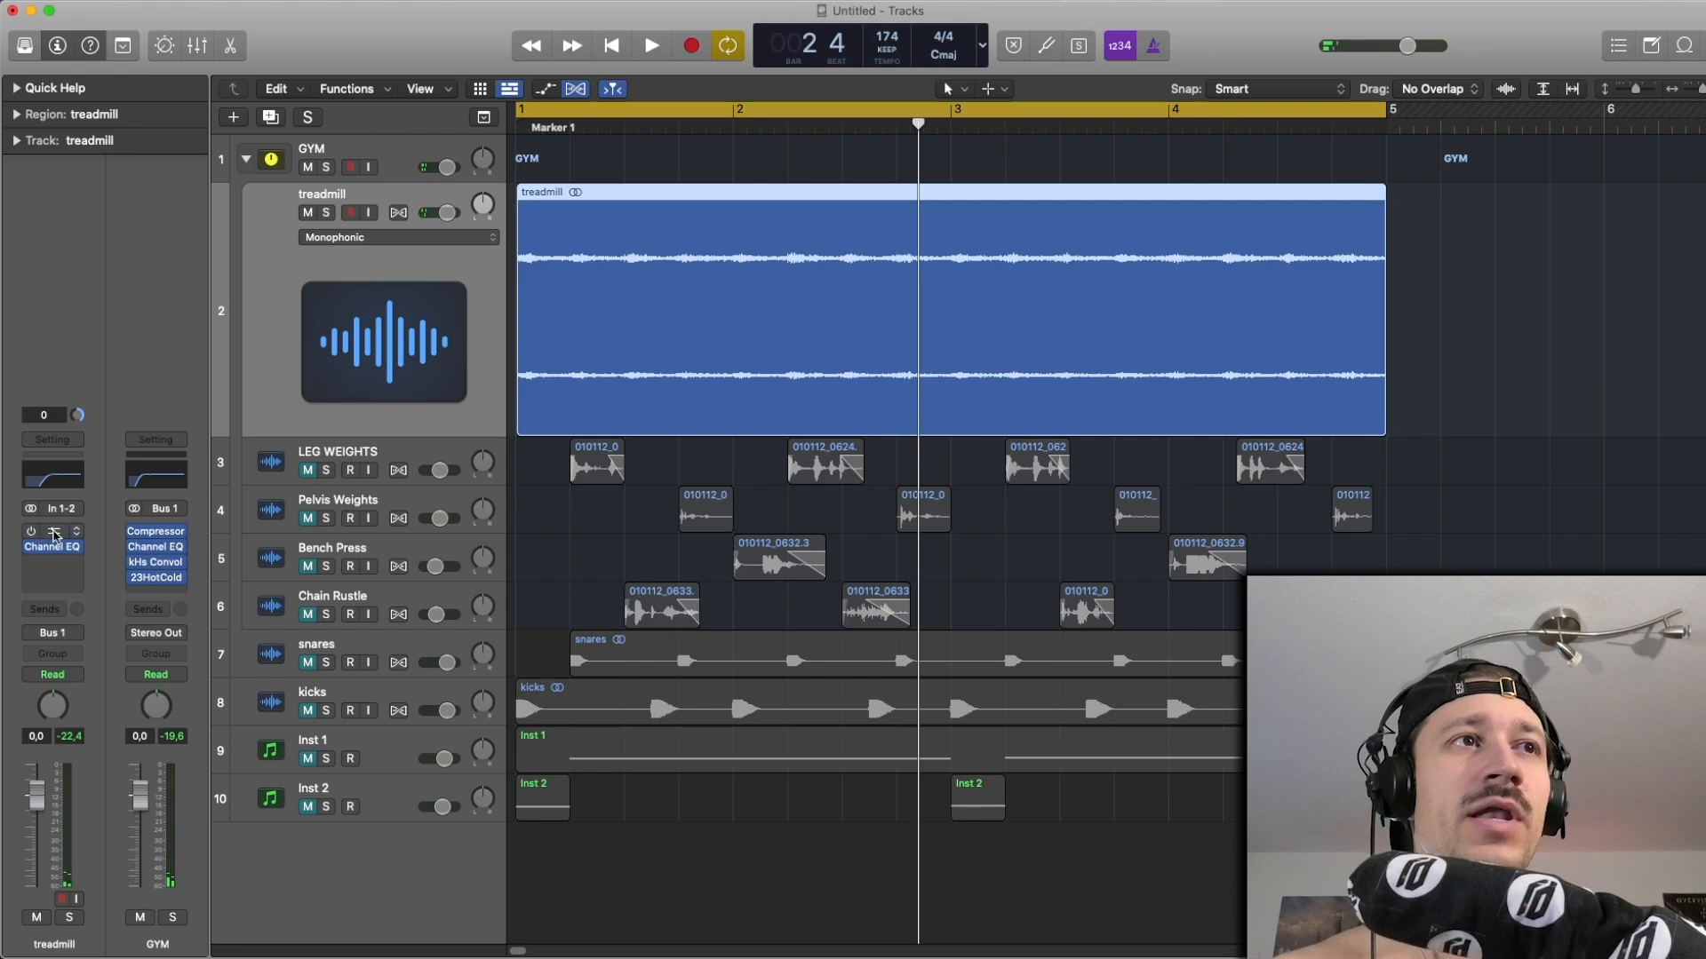
click(45, 531)
key(space)
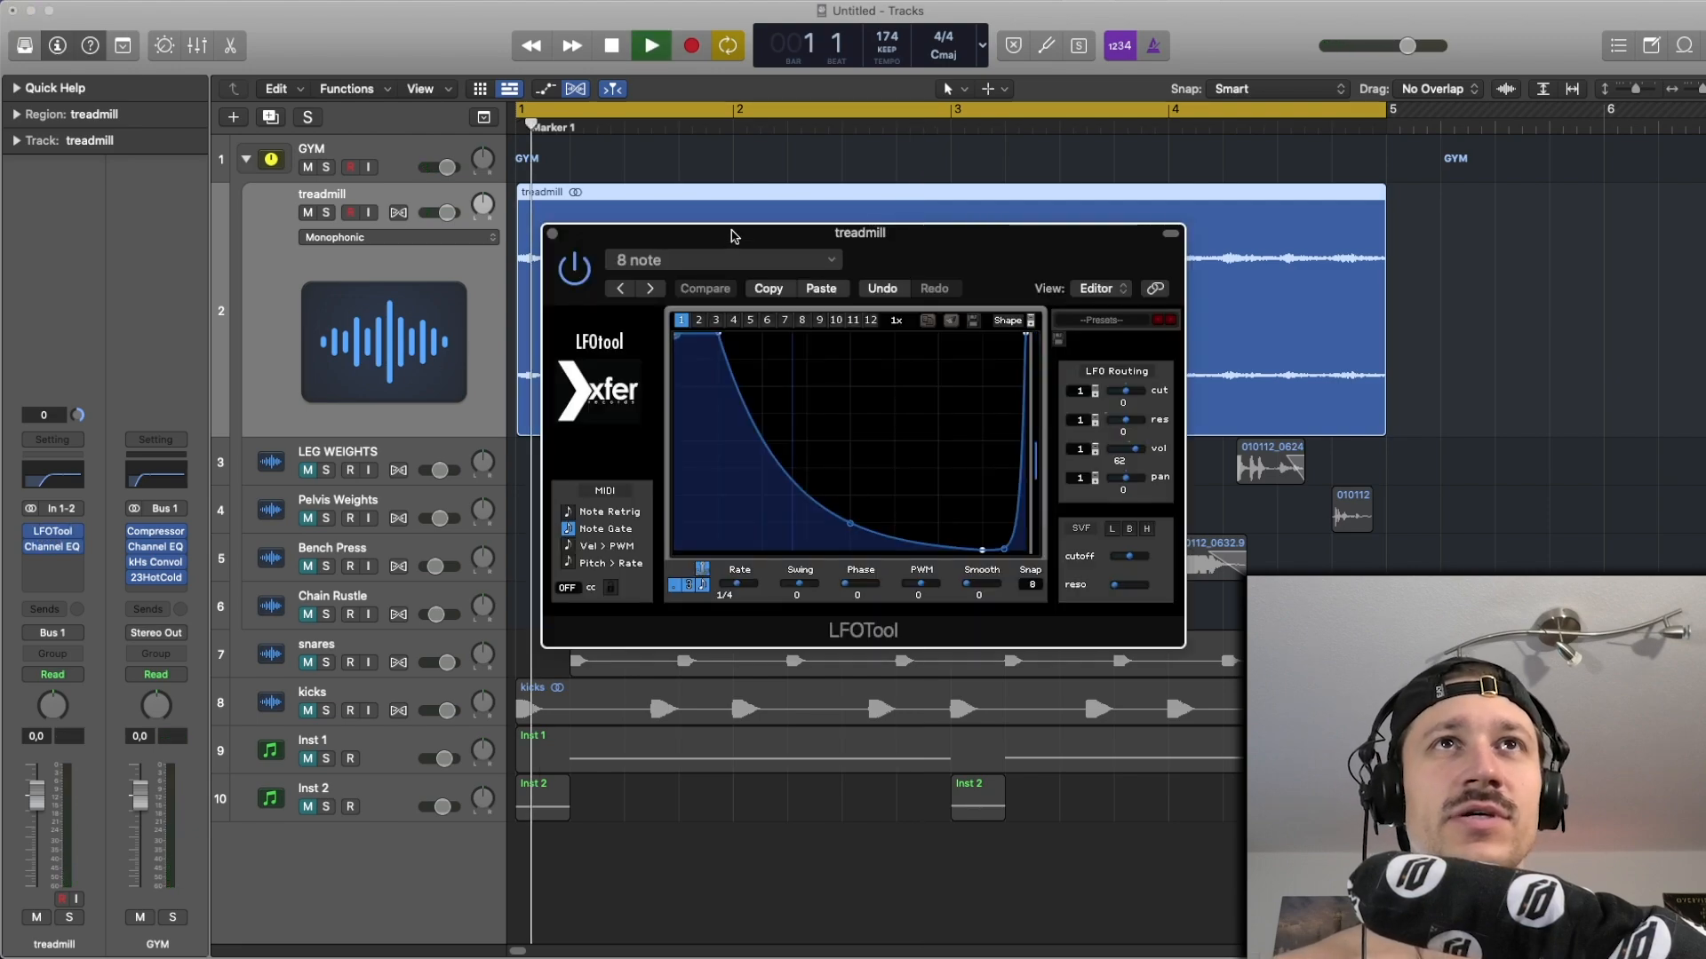
drag(689, 243, 619, 234)
key(space)
Compare the treadmill sound with LFOTool bypassed and enabled, keeping its window clear of the region.
drag(504, 227, 284, 158)
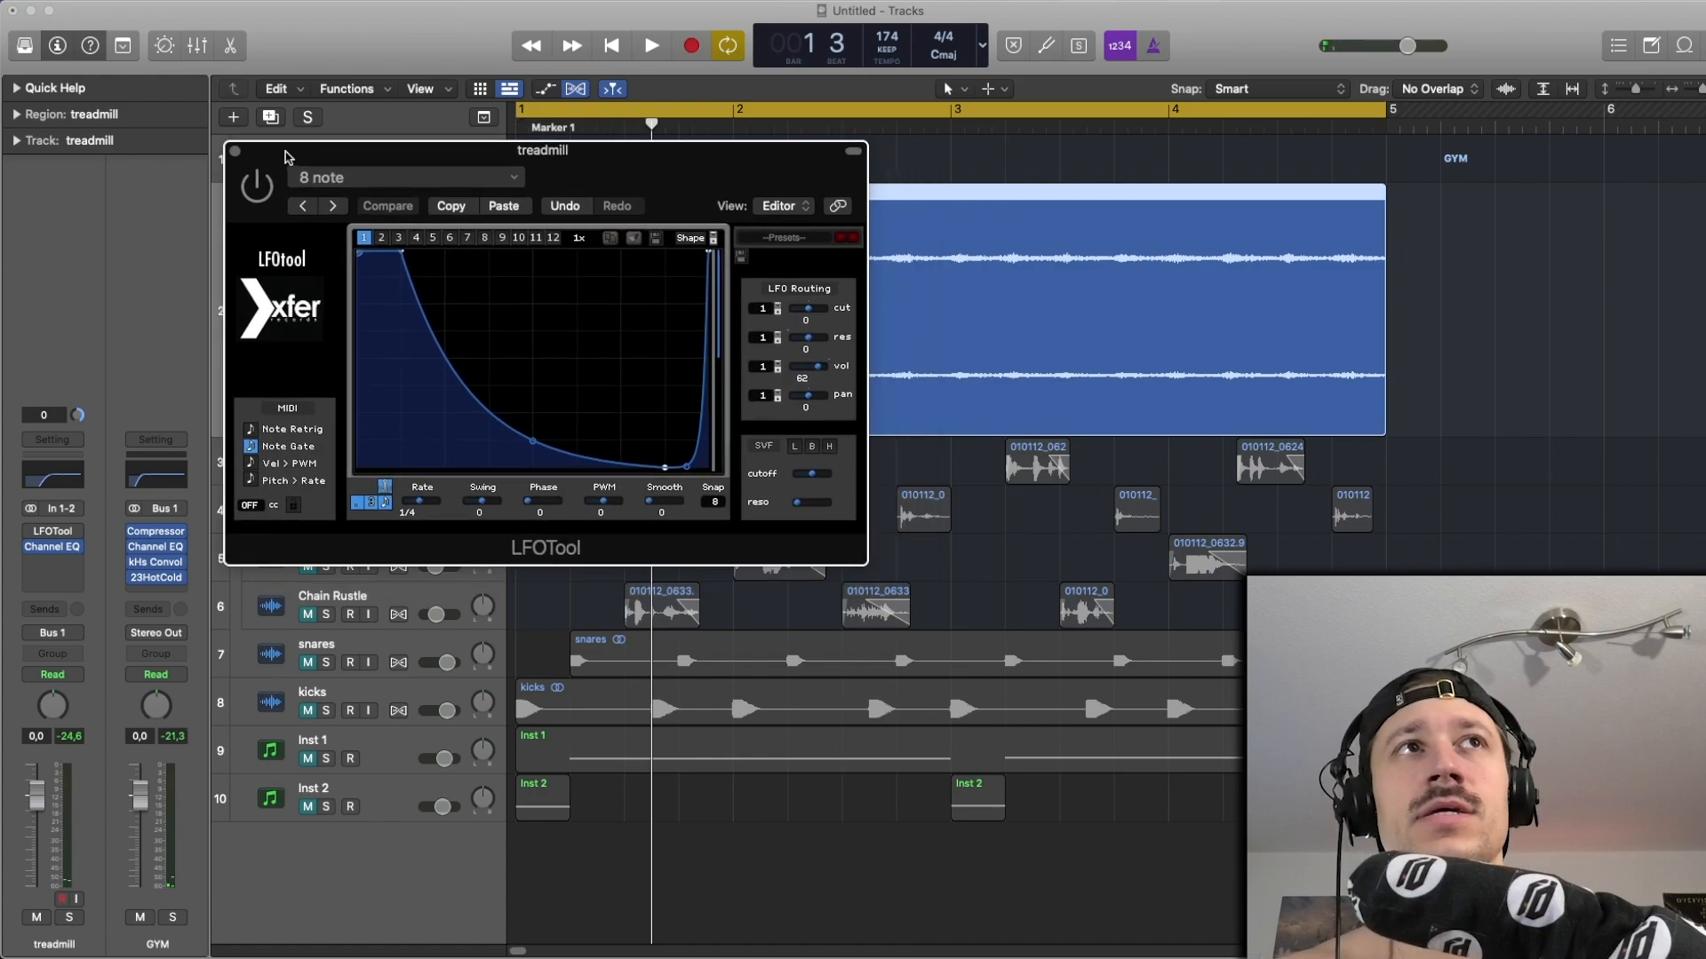
key(space)
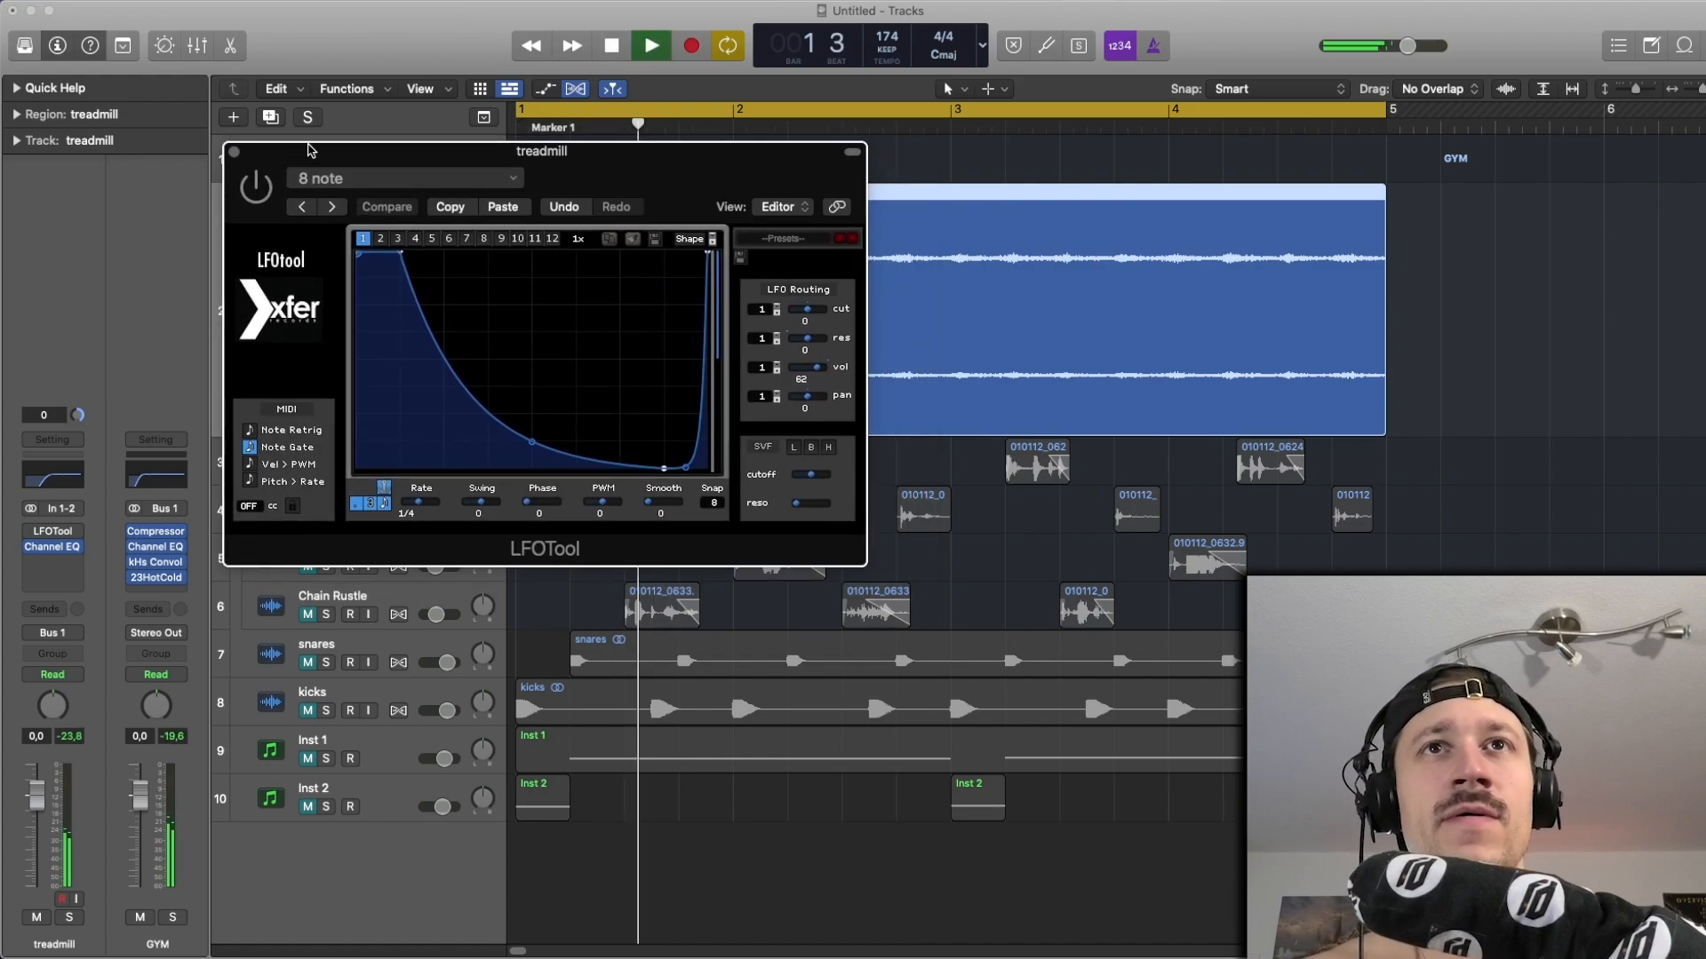
key(space)
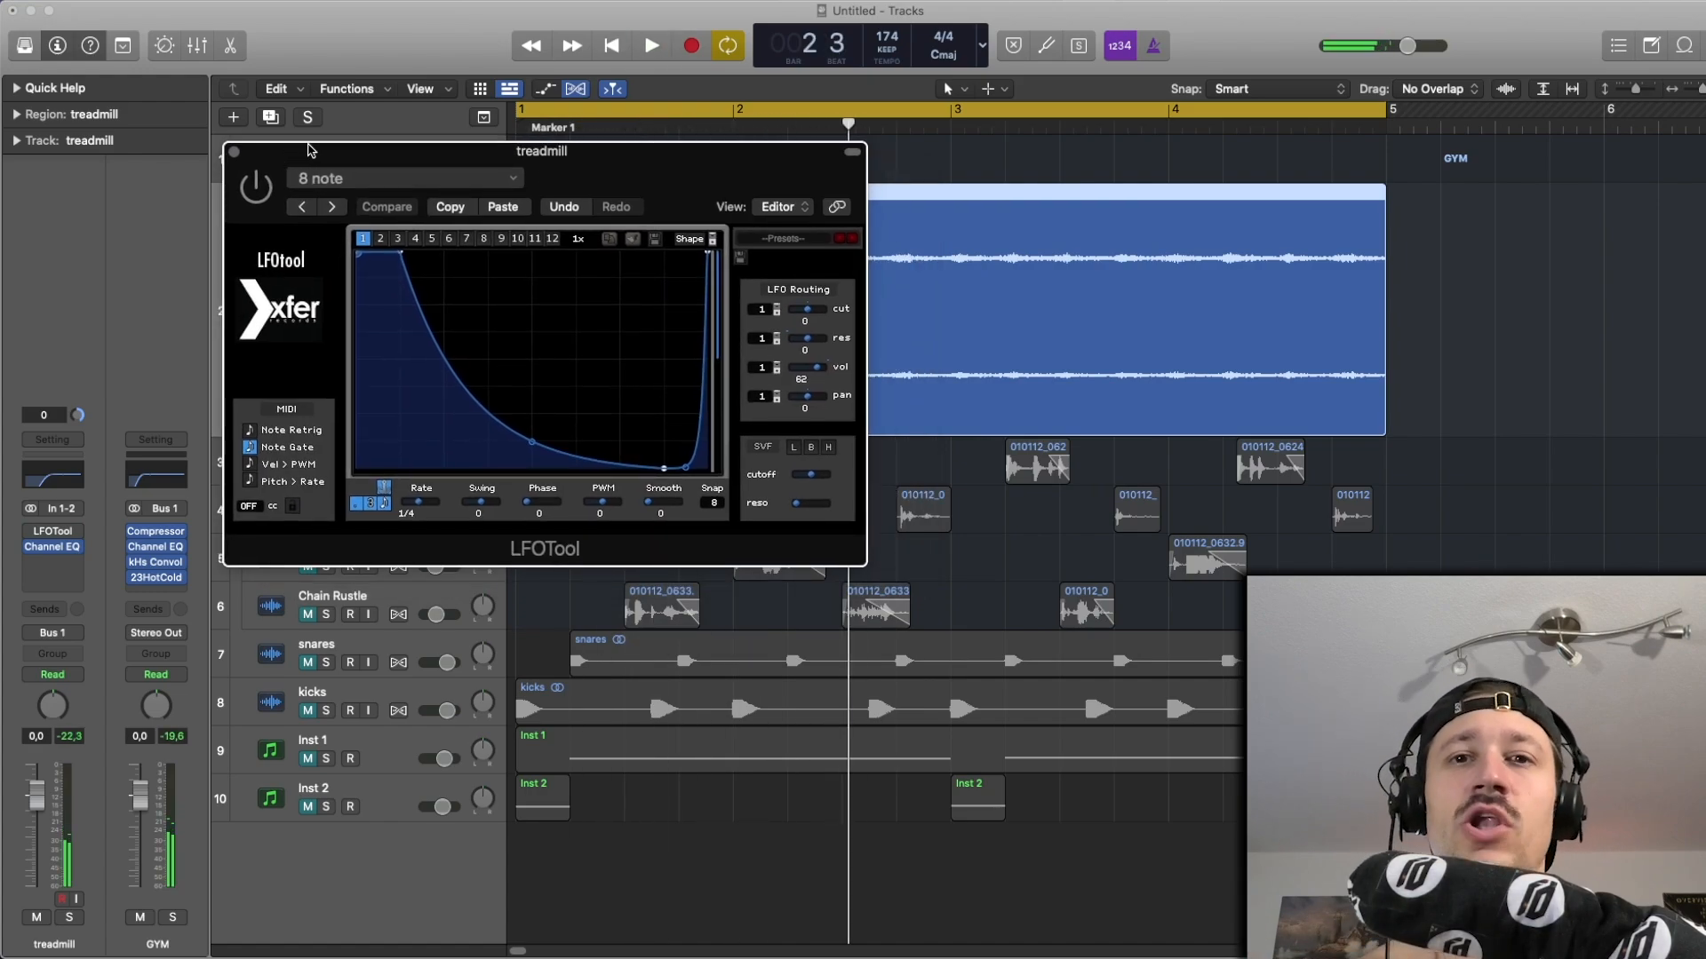
key(space)
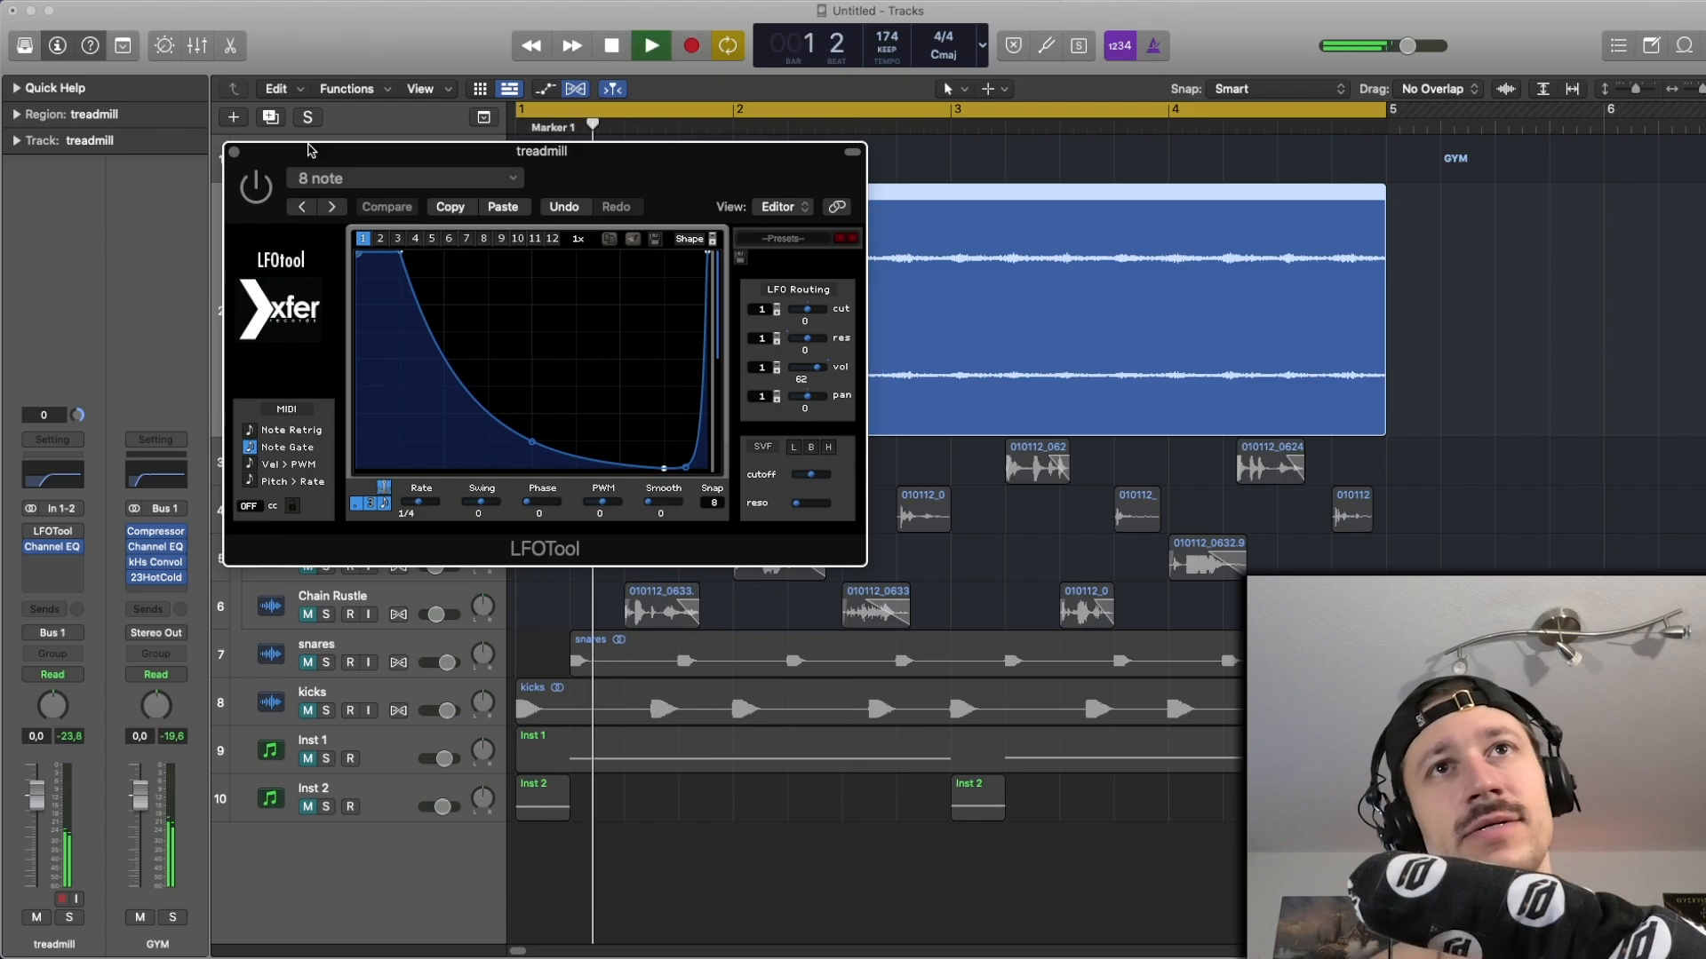
key(space)
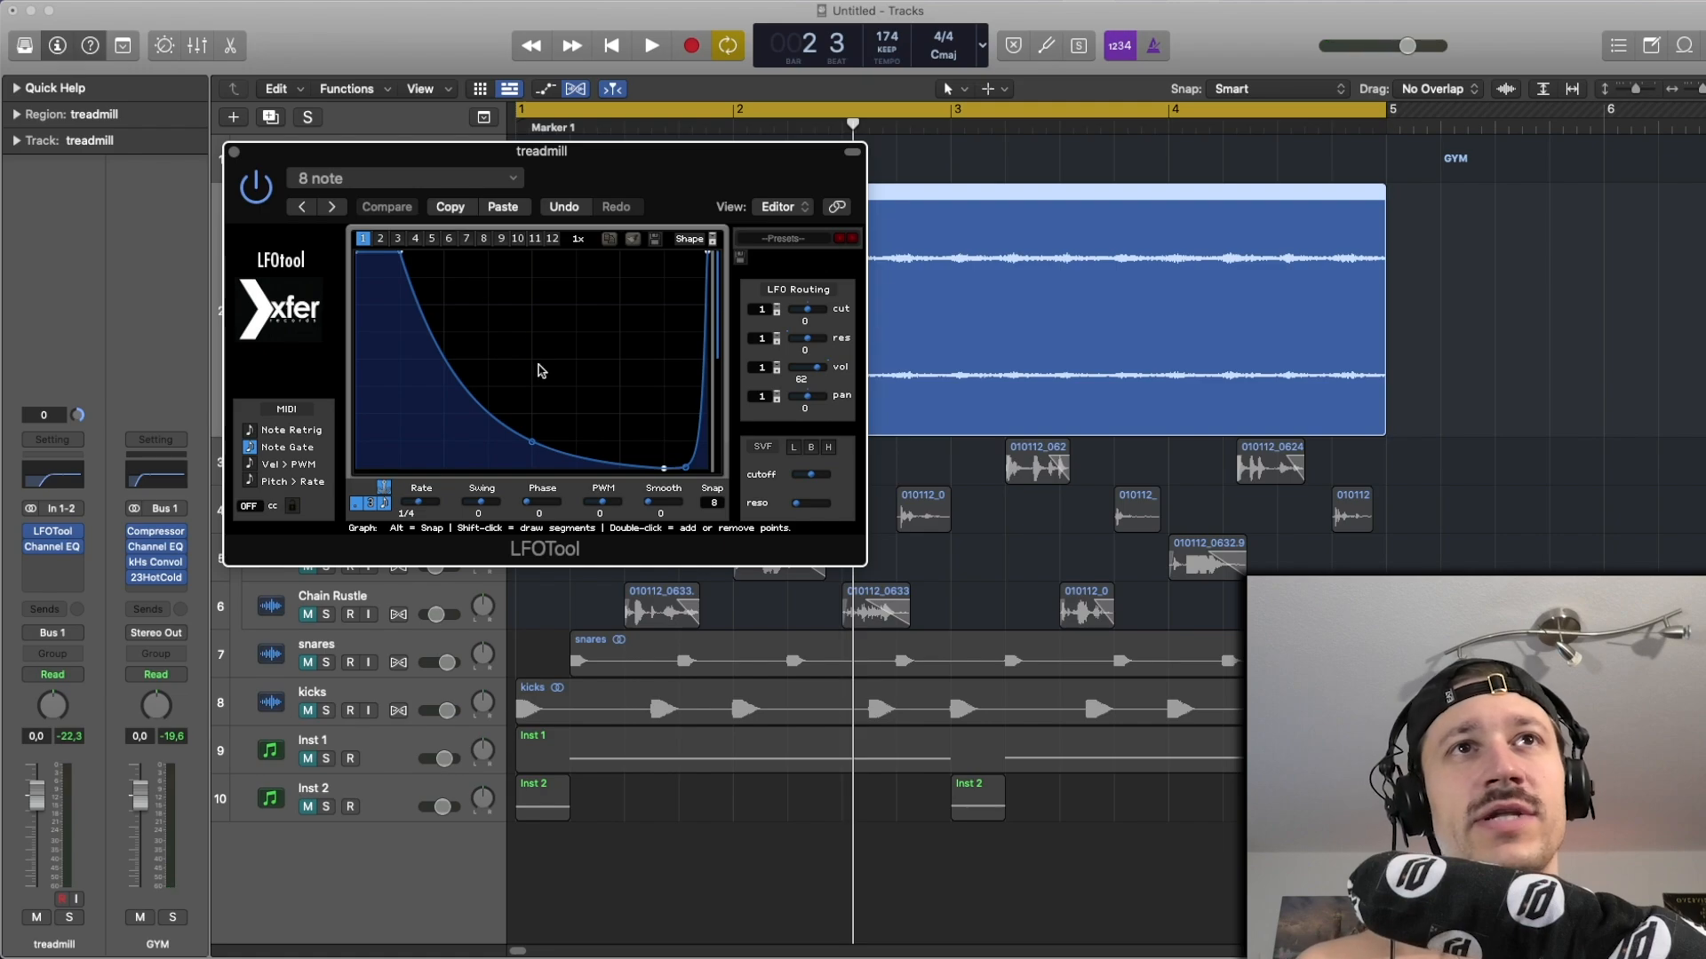
Listen to the treadmill loop with LFOTool enabled and close the plug-in window.
key(space)
key(space)
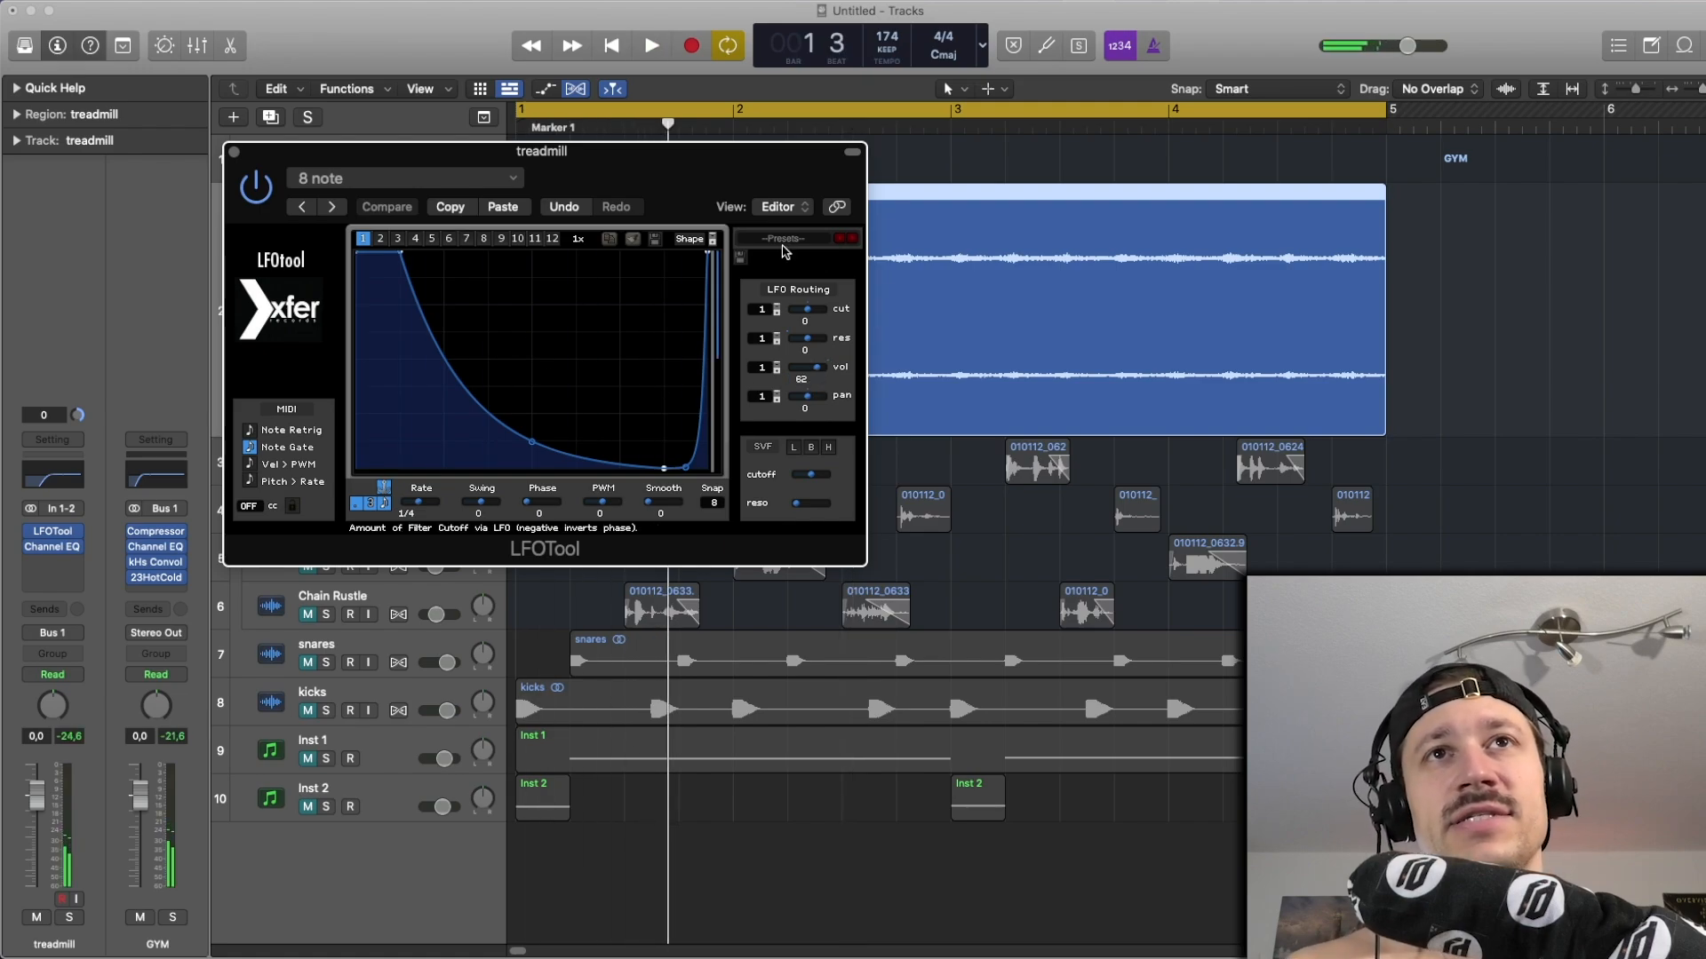
drag(754, 168, 711, 140)
key(space)
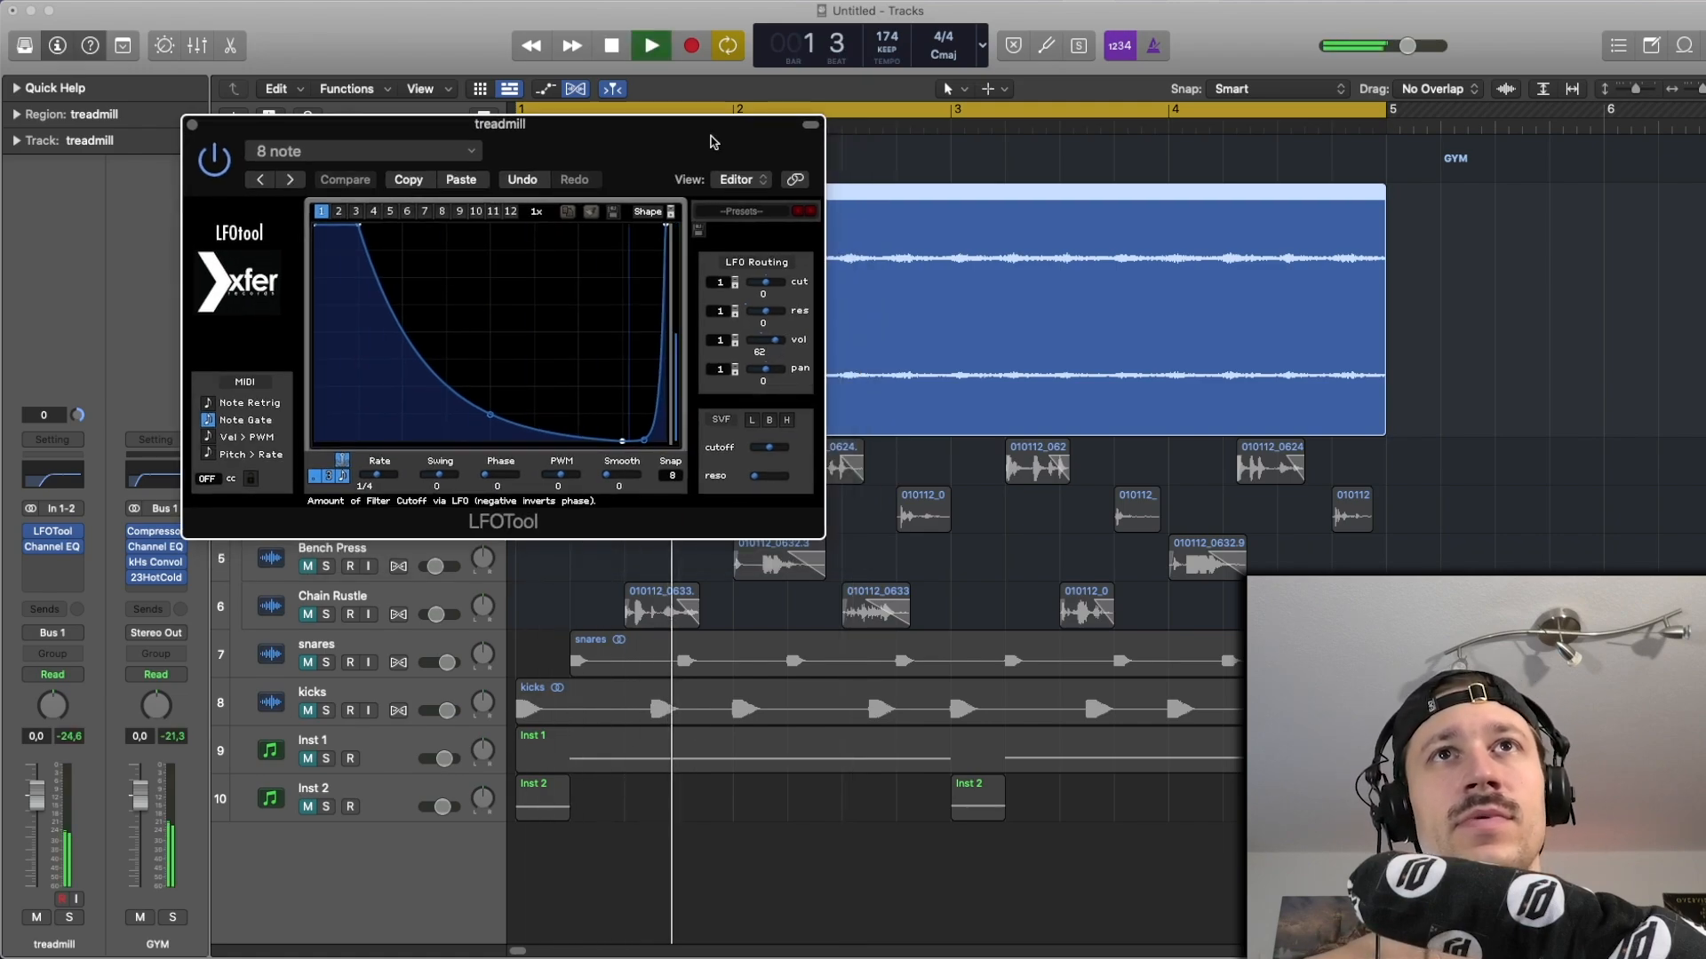
key(space)
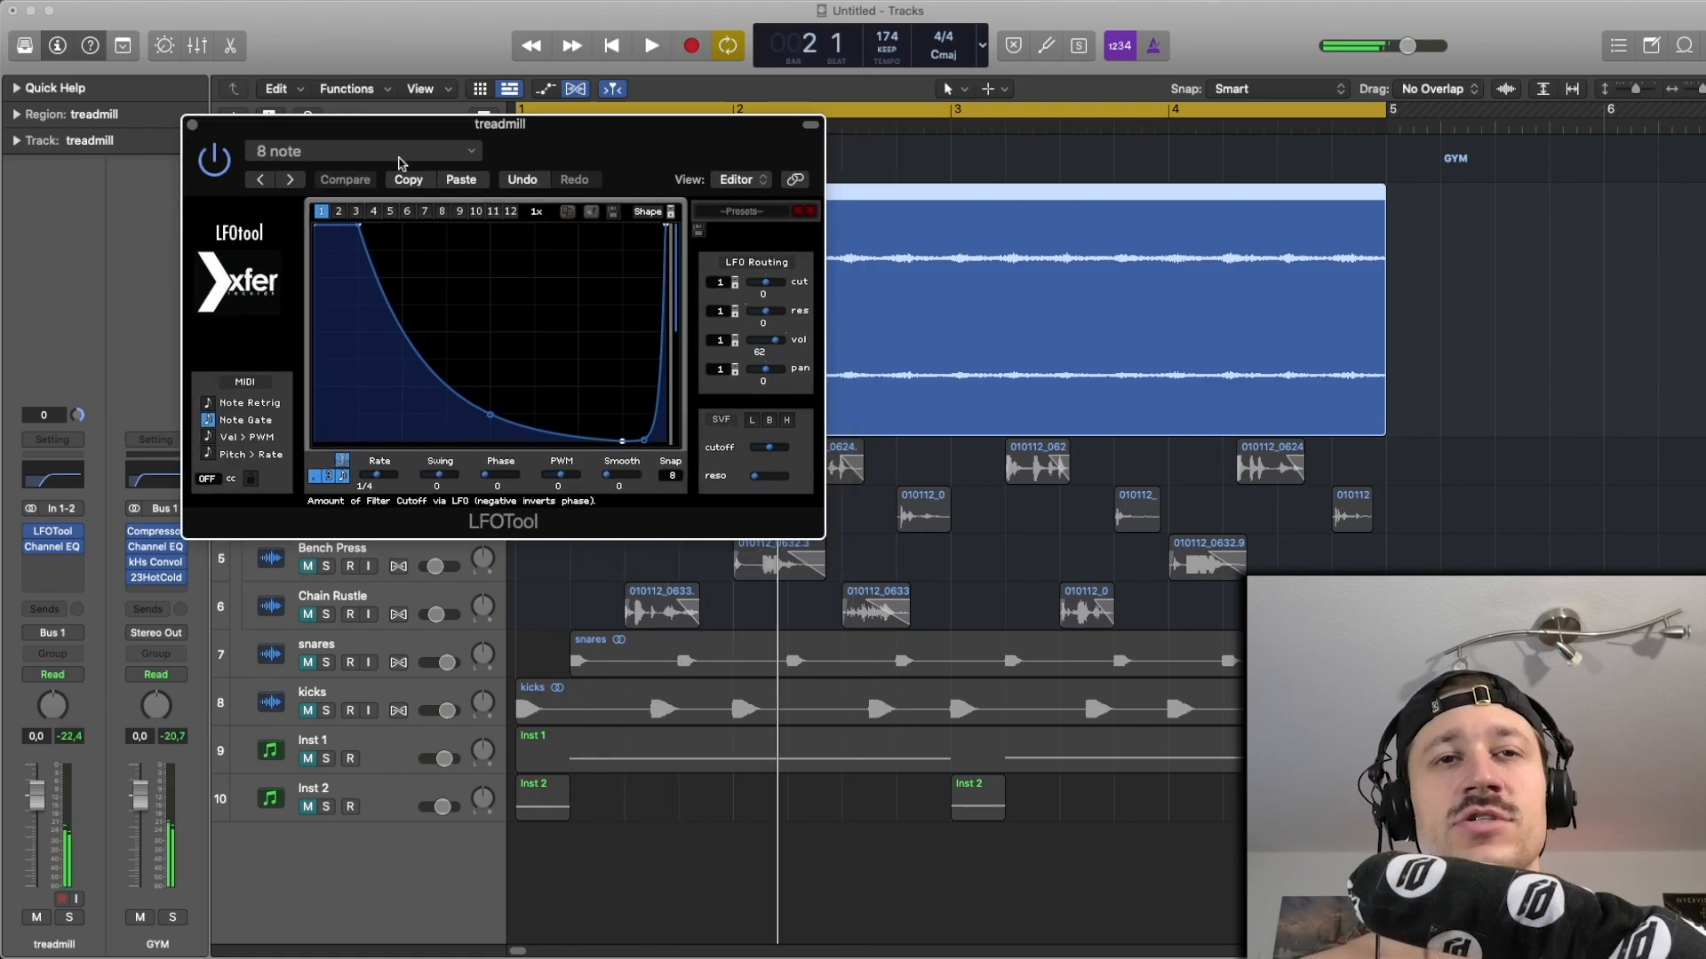
click(192, 126)
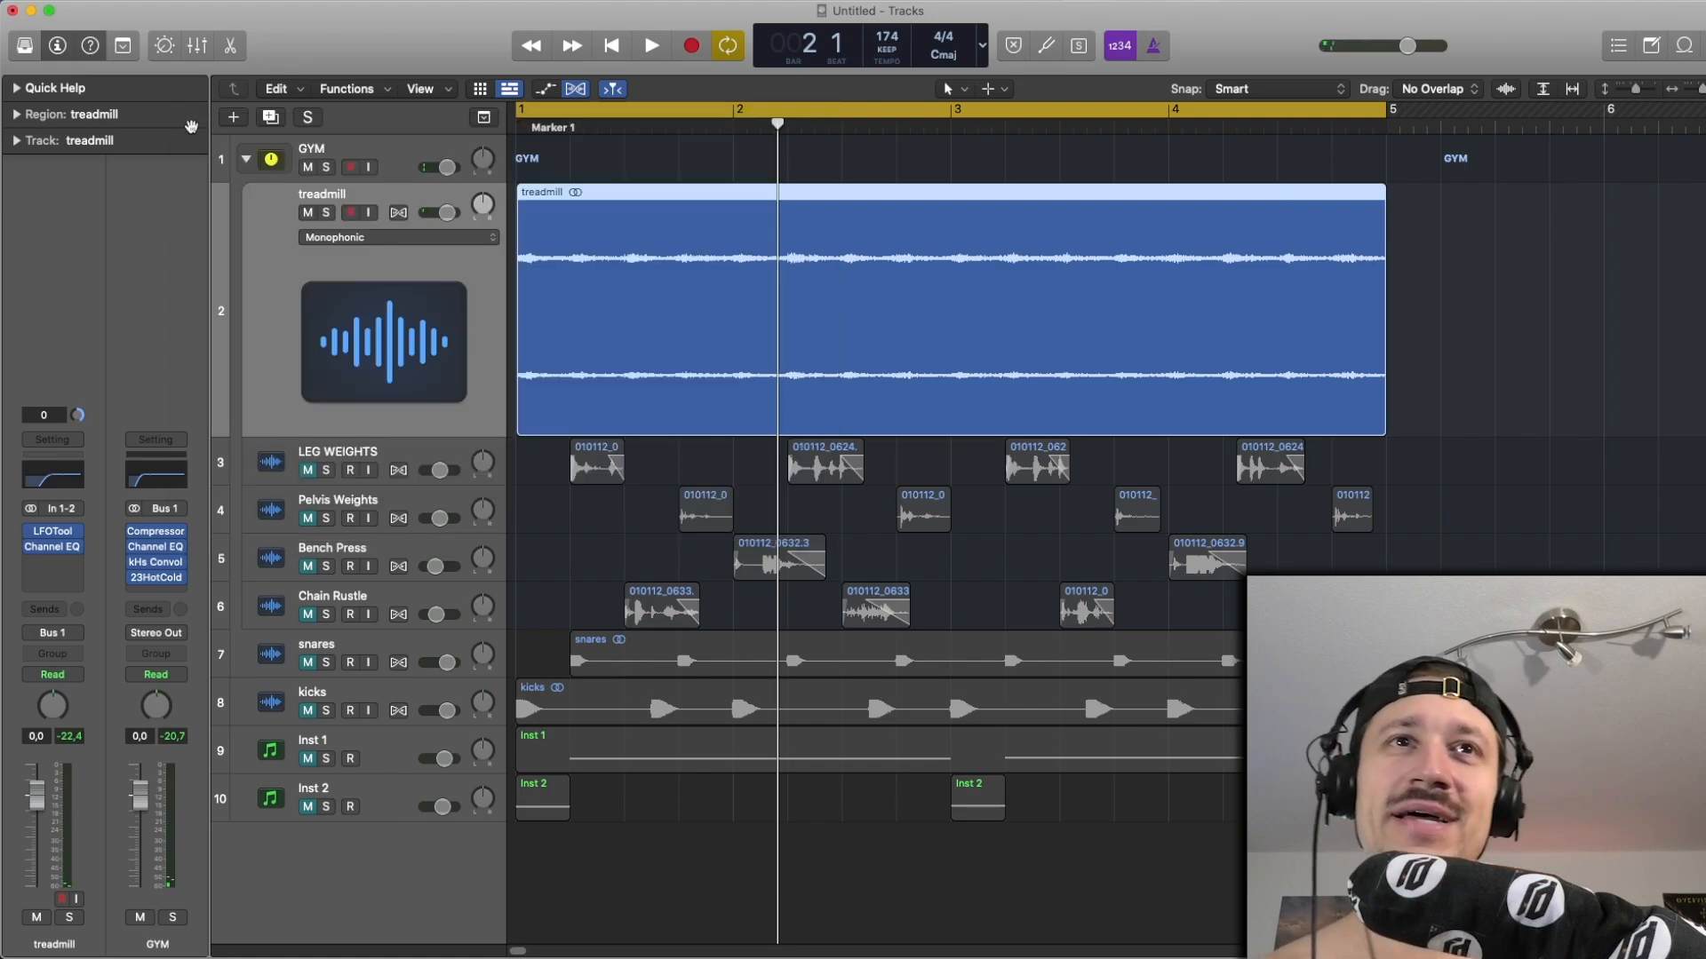
Play the treadmill loop once more and select the LEG WEIGHTS track.
key(space)
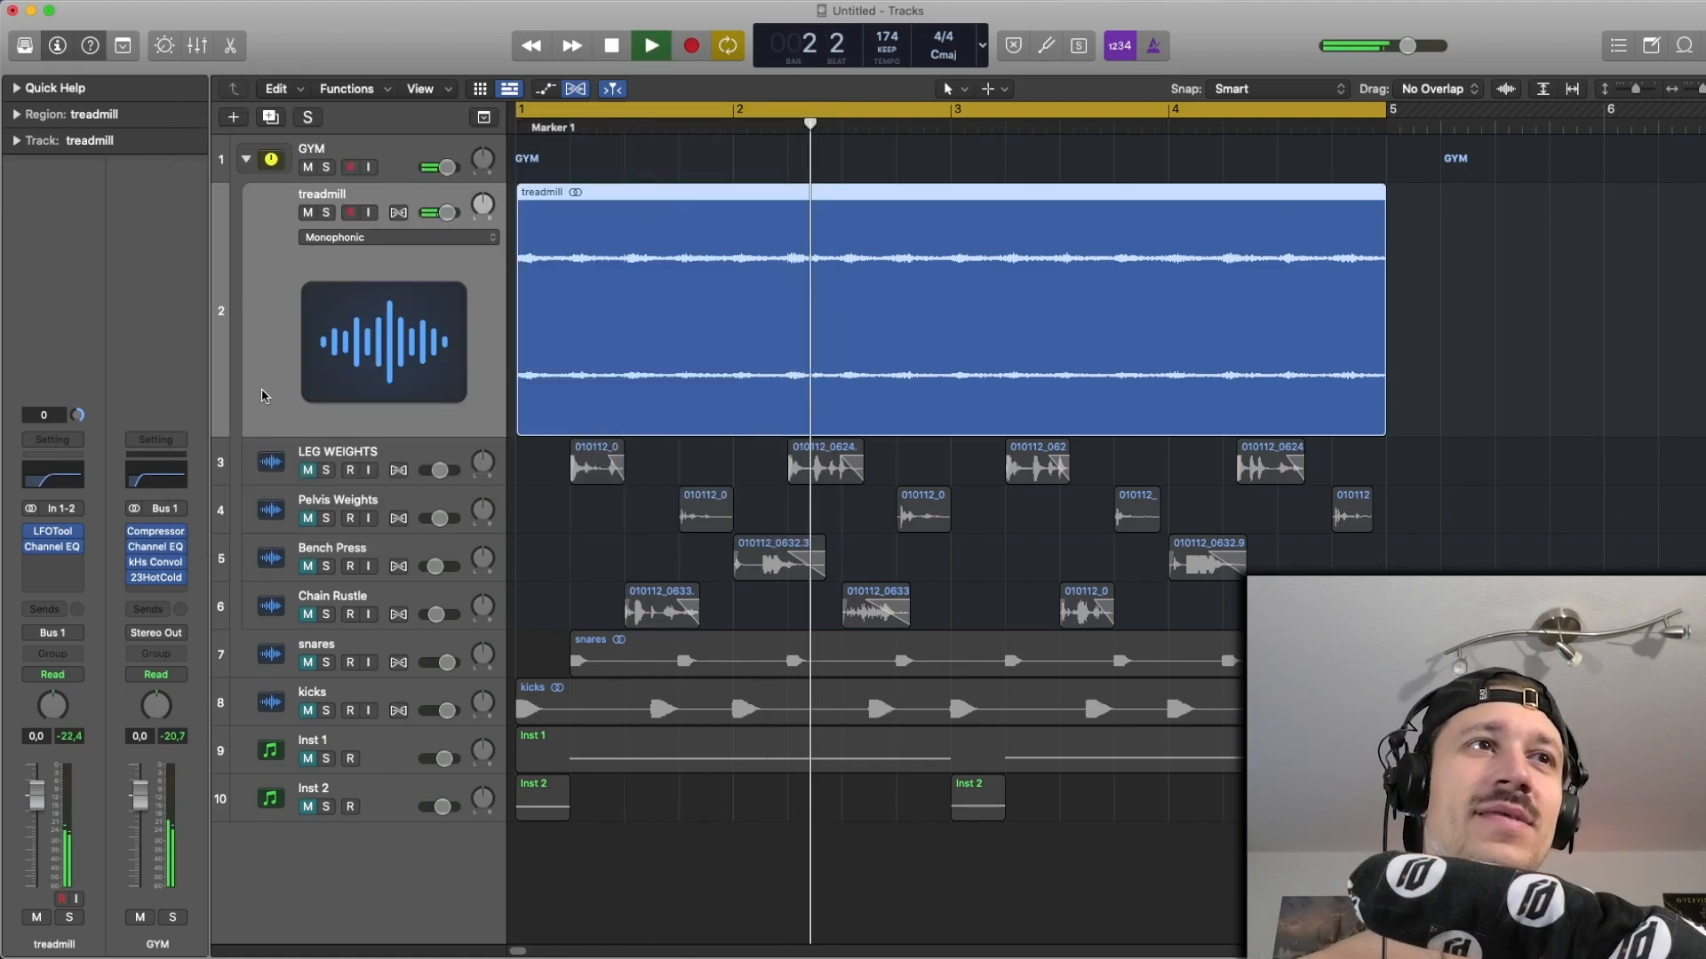
key(space)
click(329, 472)
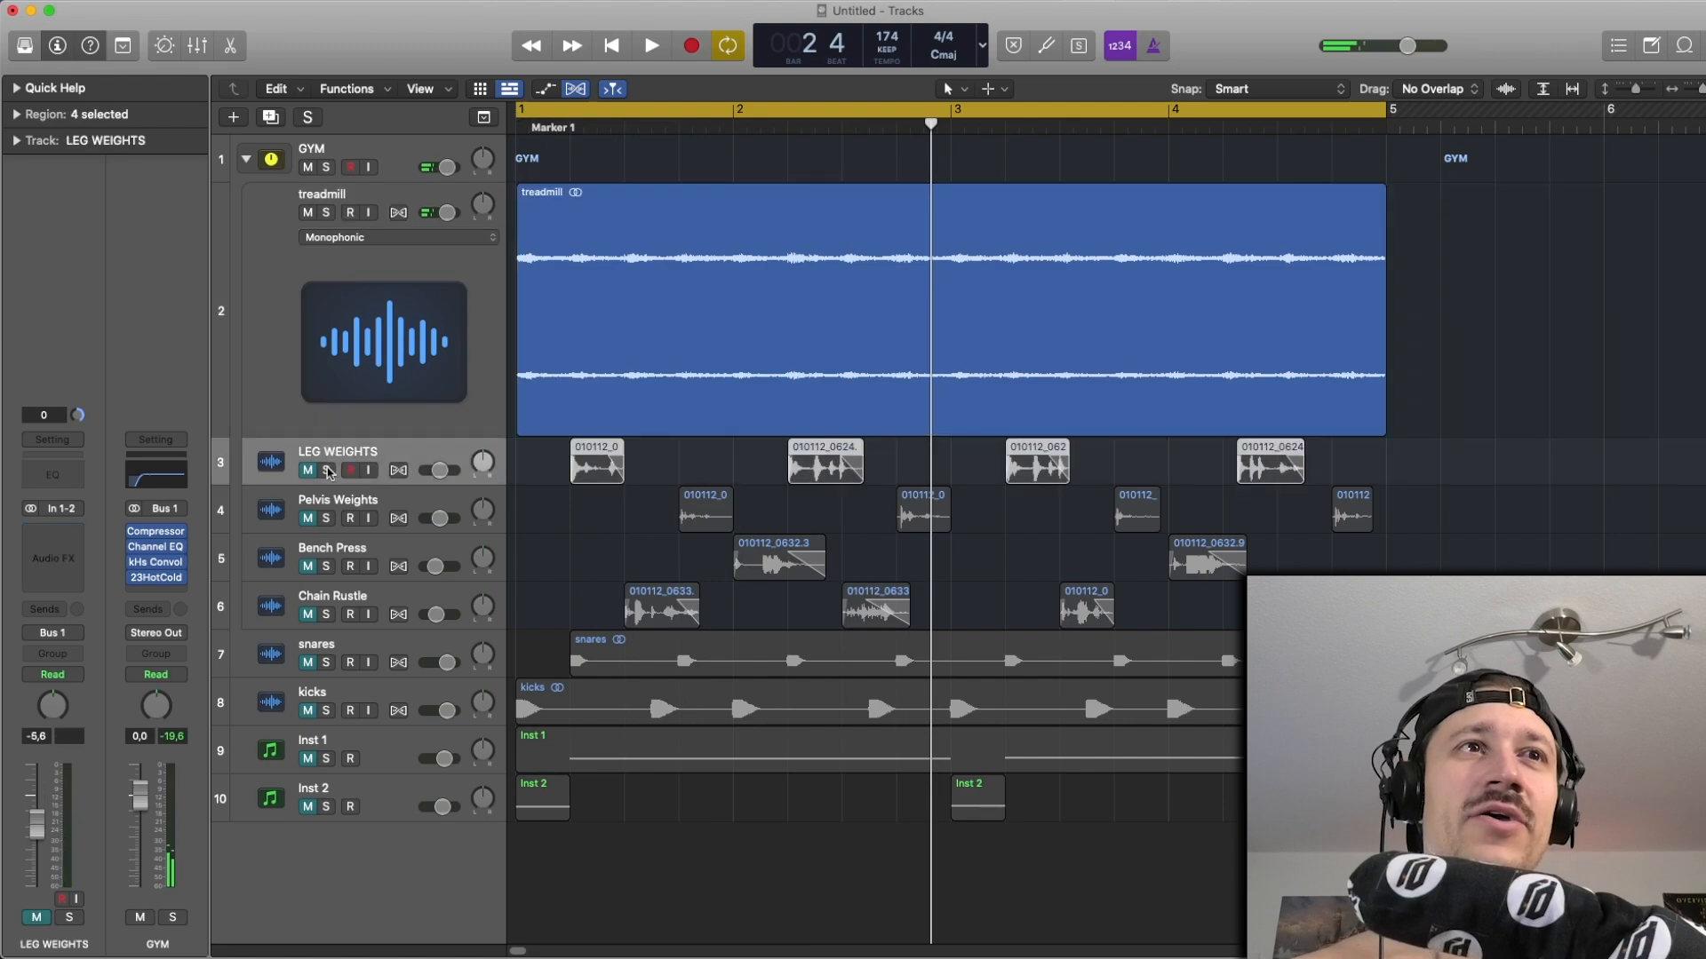
Solo the LEG WEIGHTS track, deselect its regions and listen to the track on its own.
click(329, 472)
click(702, 472)
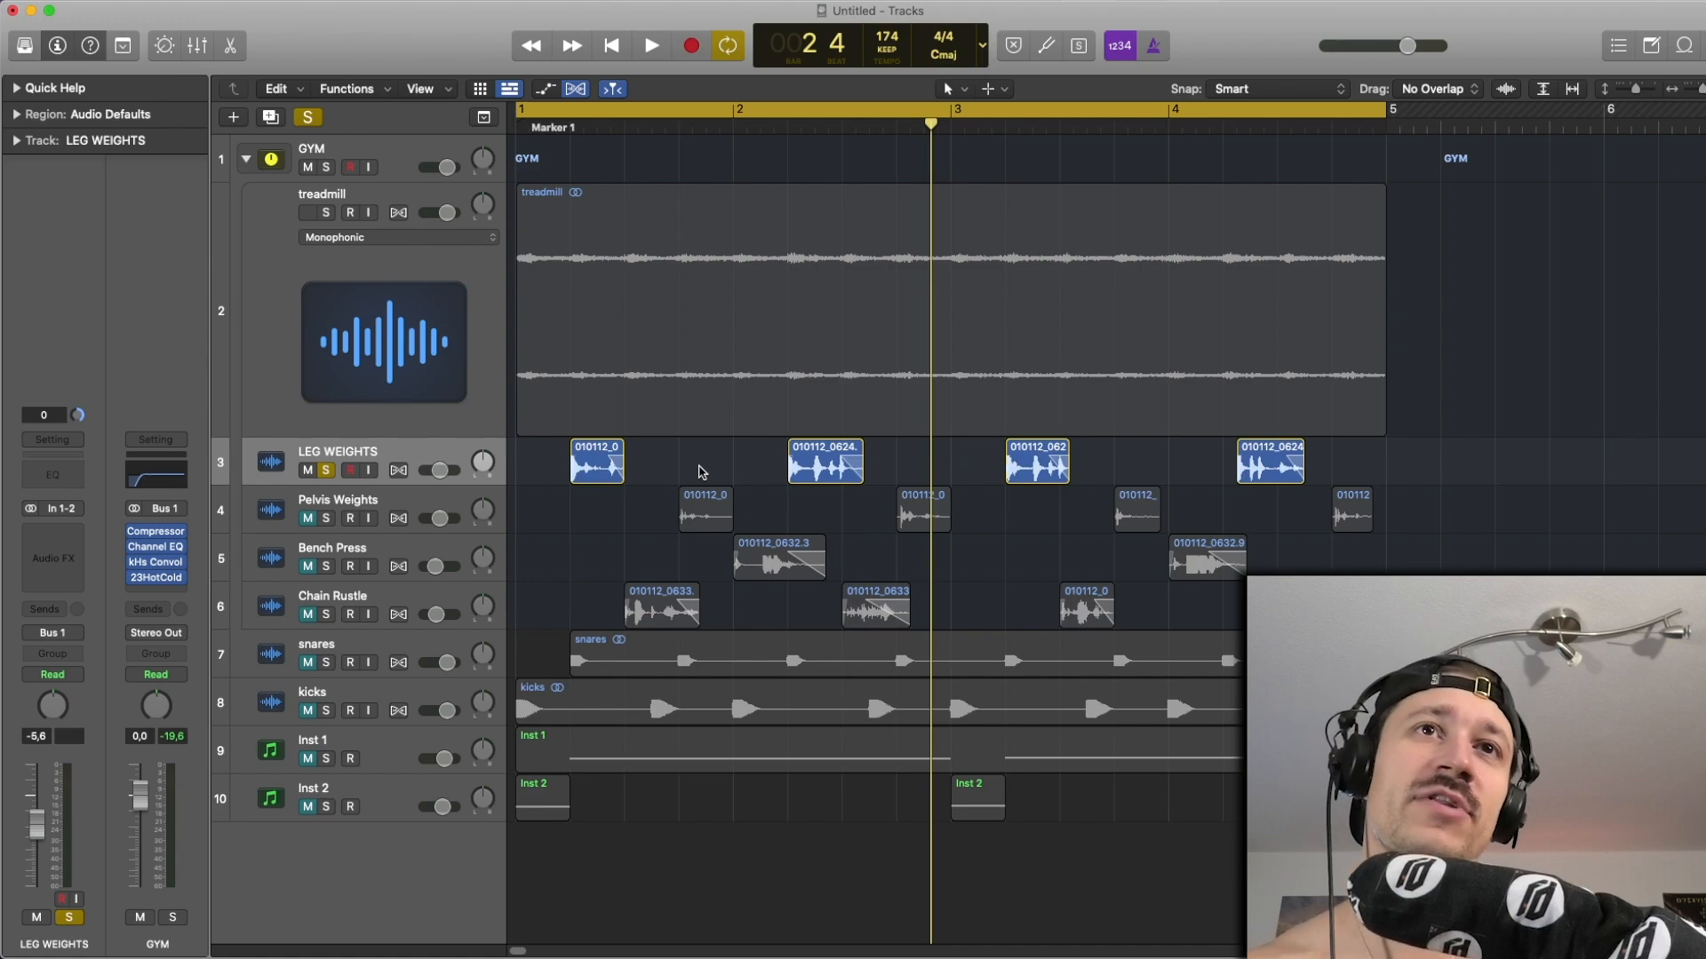
key(space)
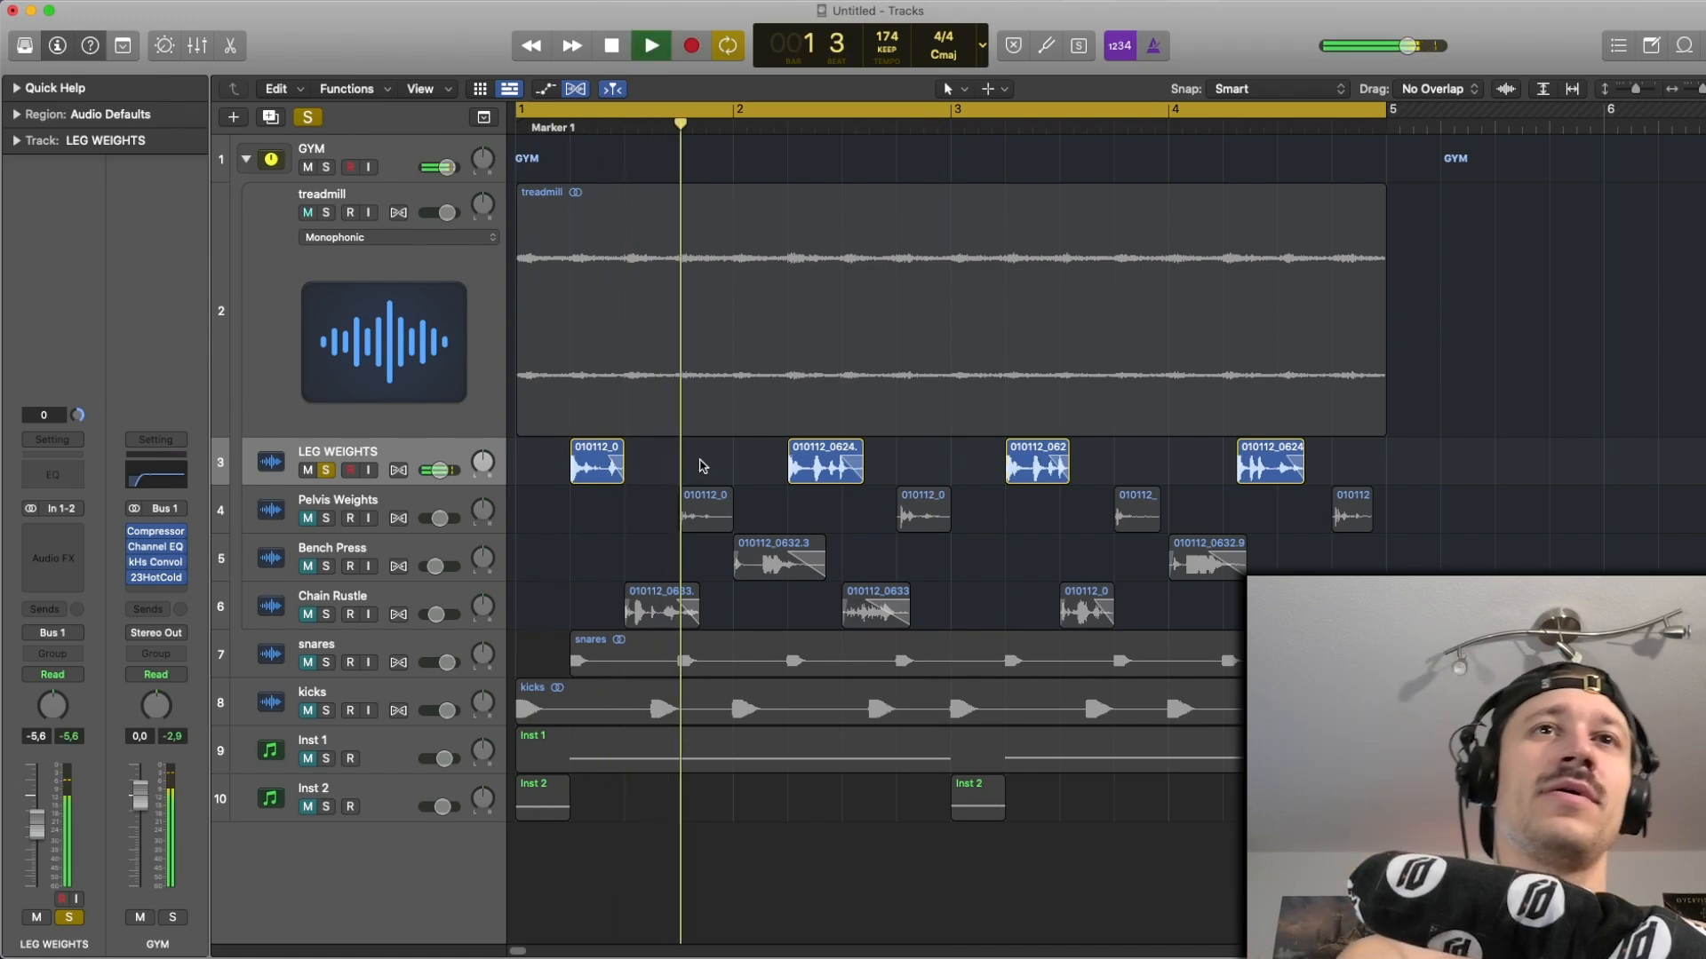
key(space)
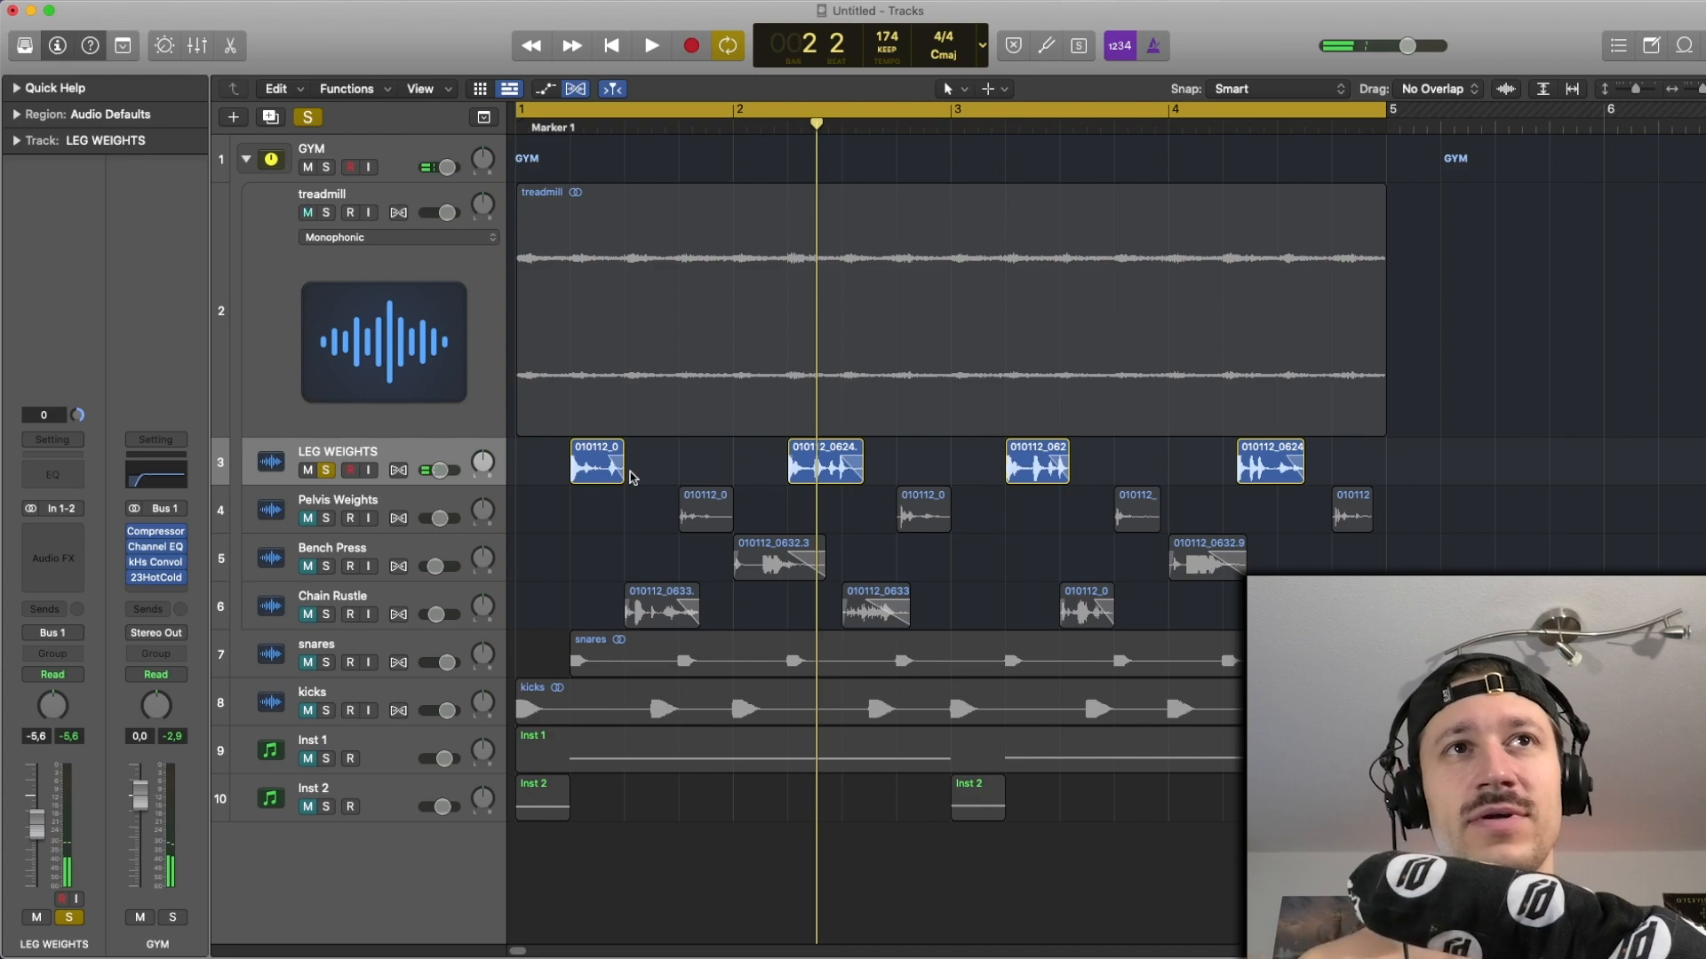
Extend the first LEG WEIGHTS region across the later ones to hear the uncut recording from bar 3, and undo the extension.
drag(622, 471, 1317, 470)
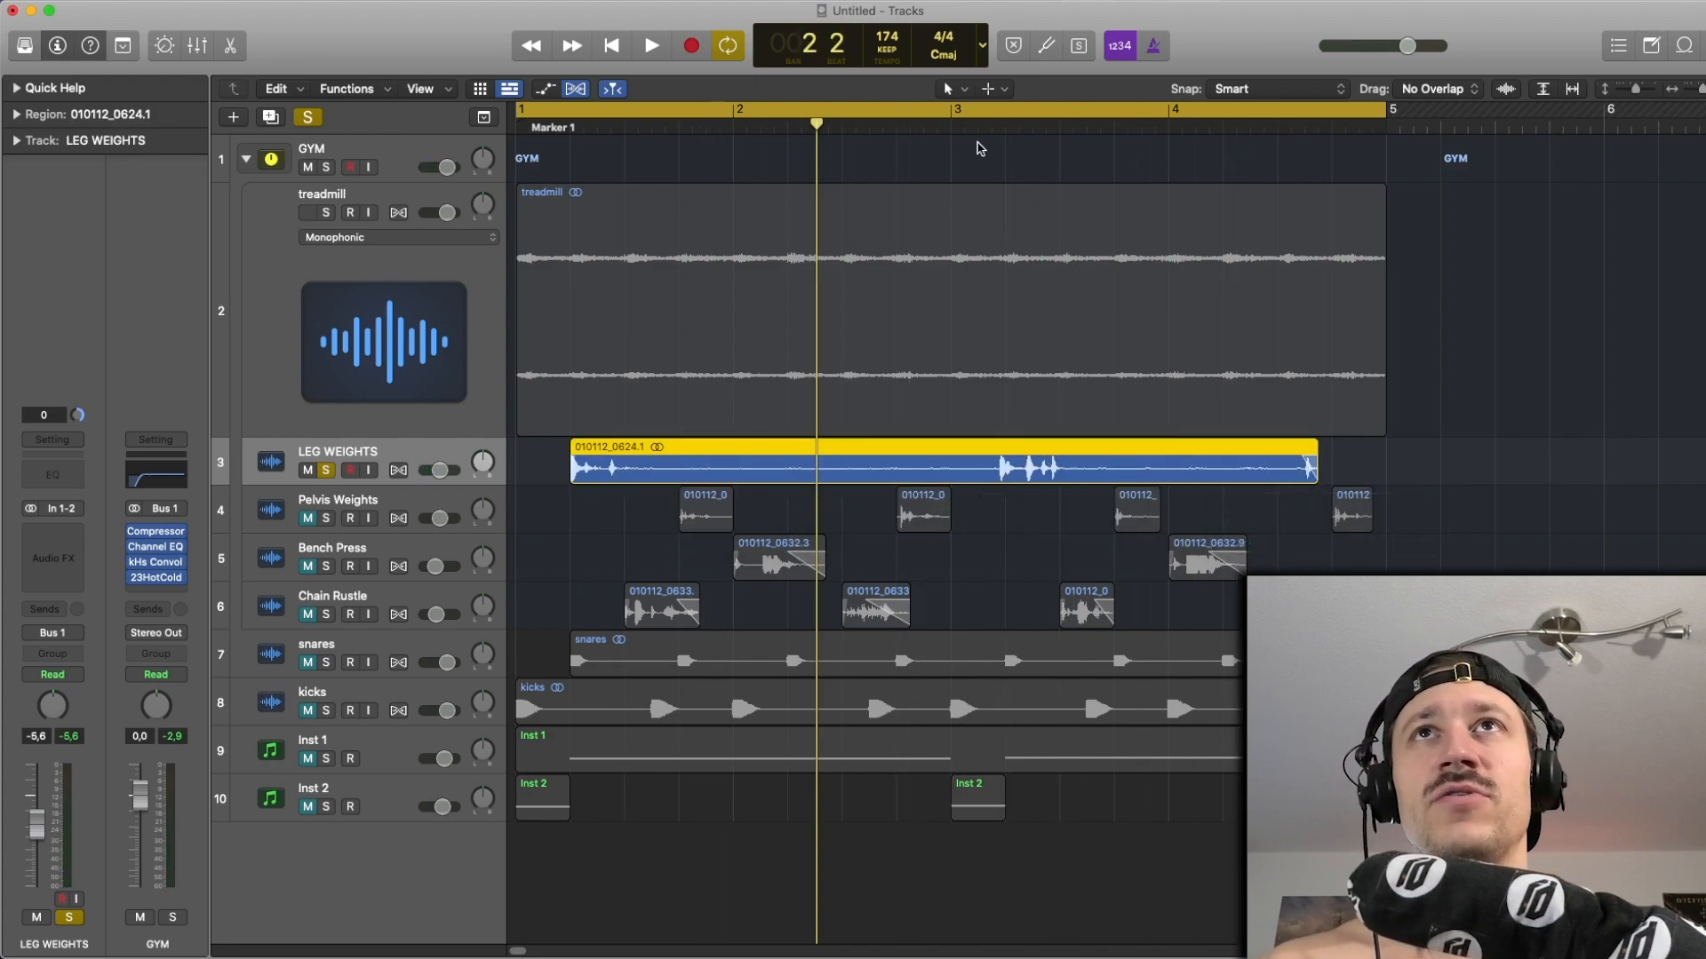
click(978, 130)
key(space)
key(space)
key(super+z)
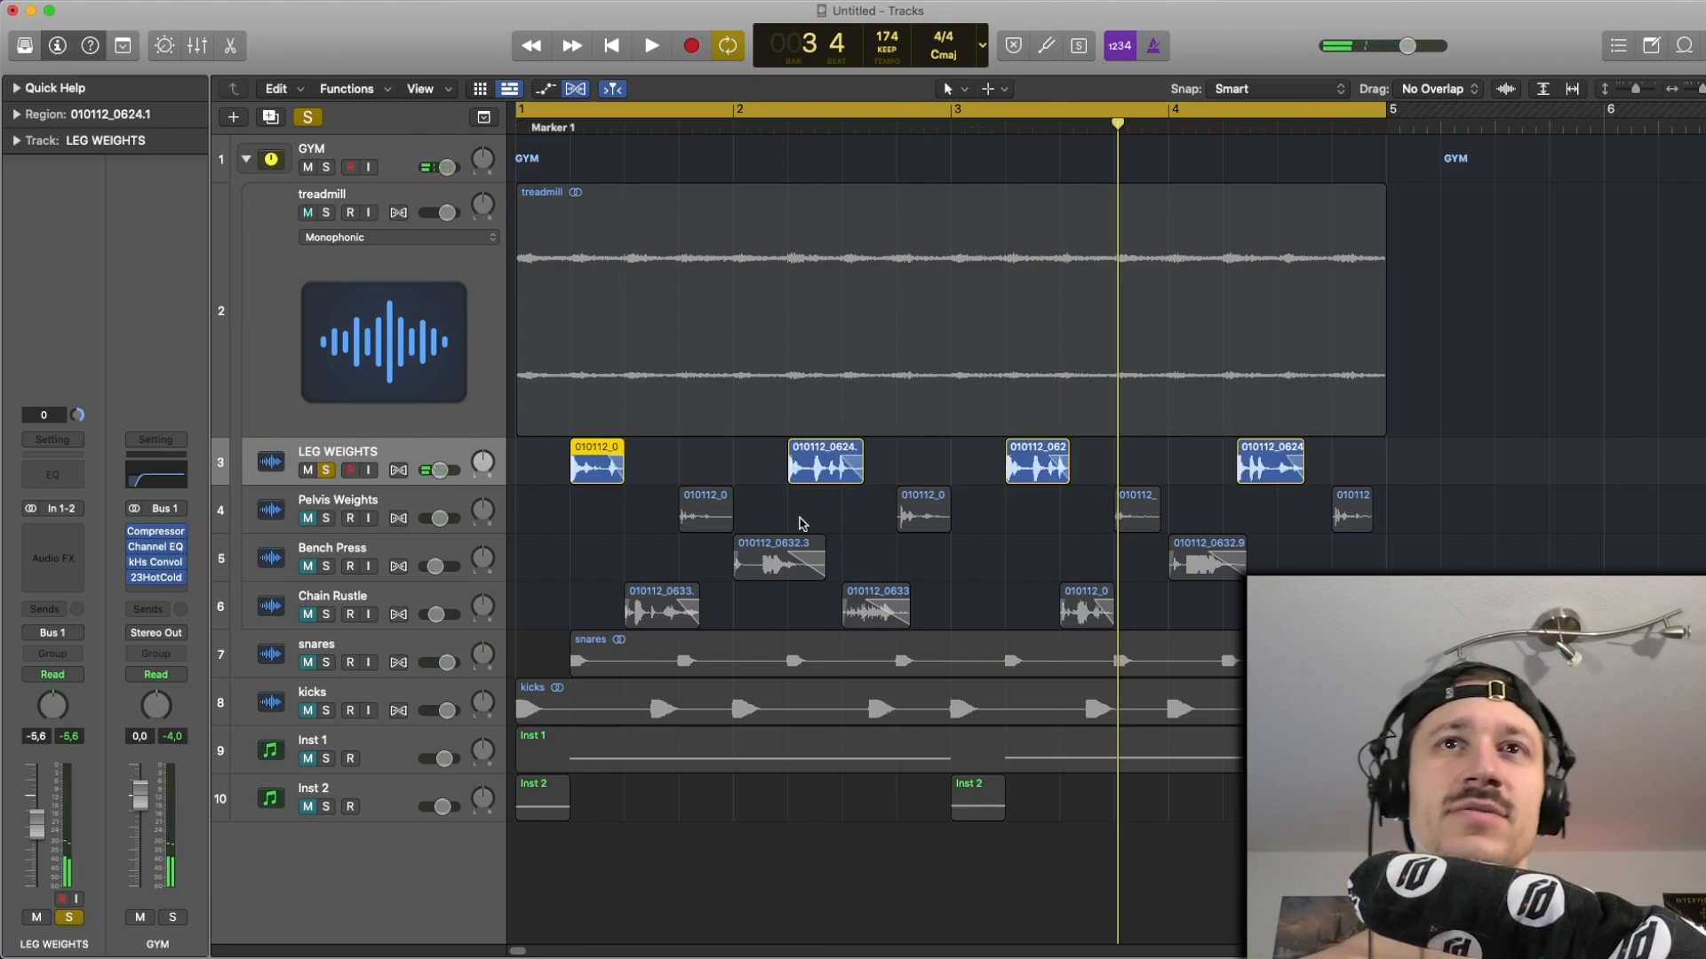
Add the treadmill track to the solo and listen to it together with LEG WEIGHTS.
key(space)
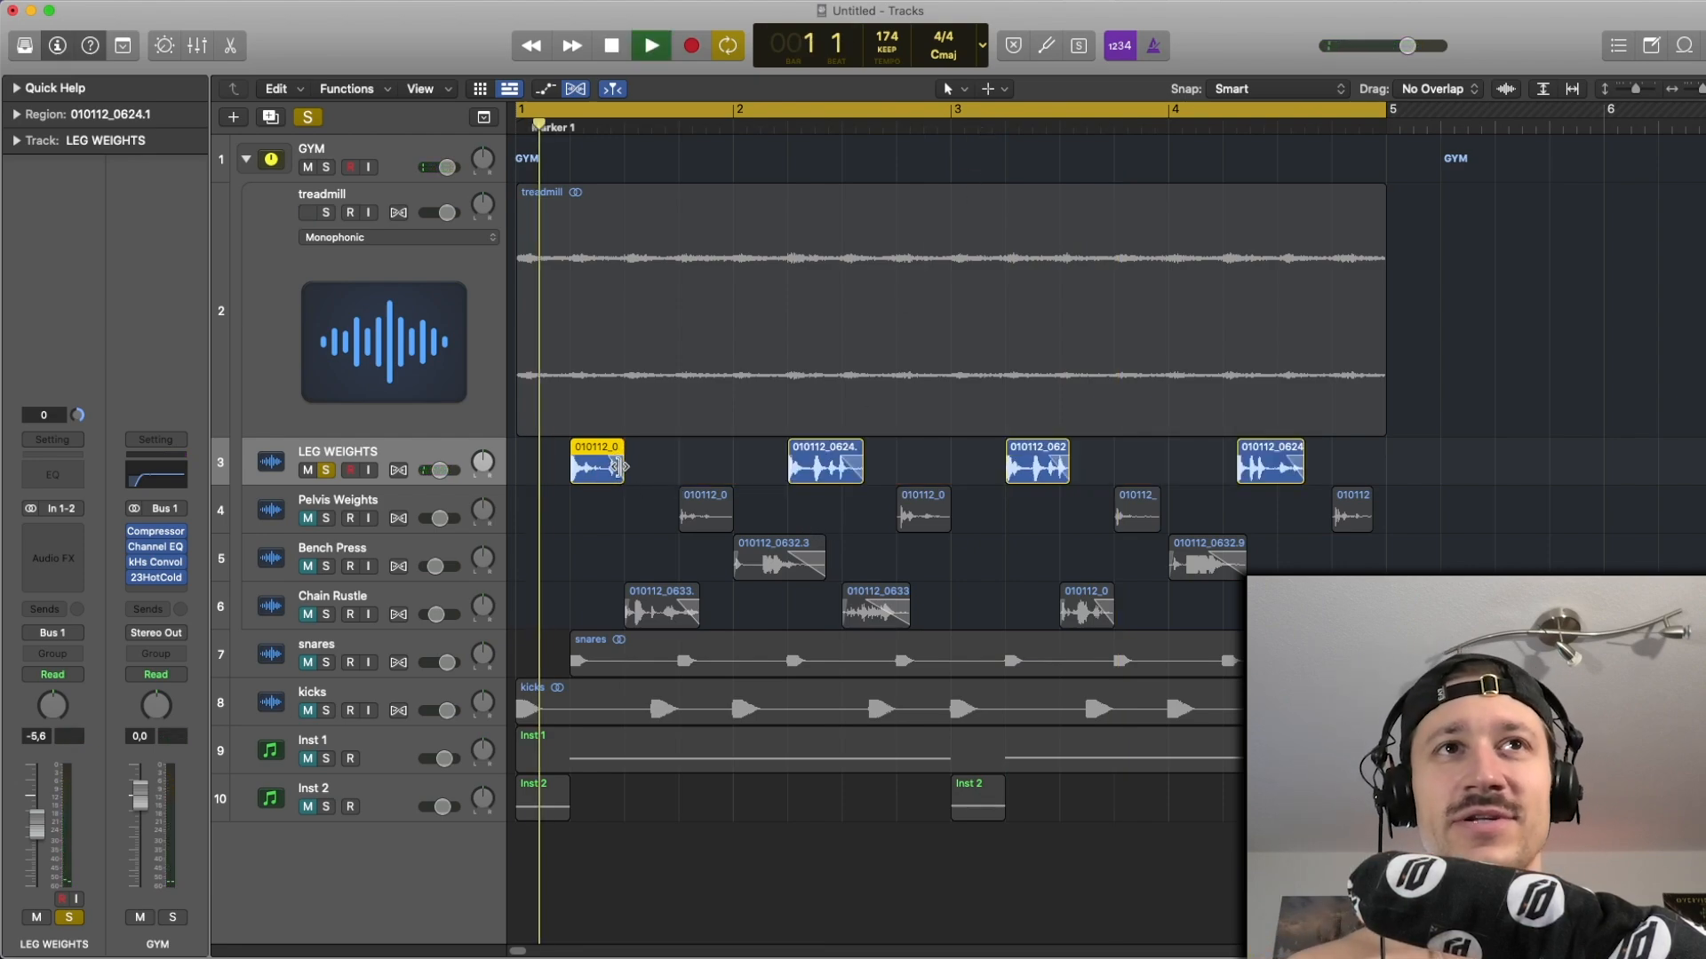
click(328, 210)
key(space)
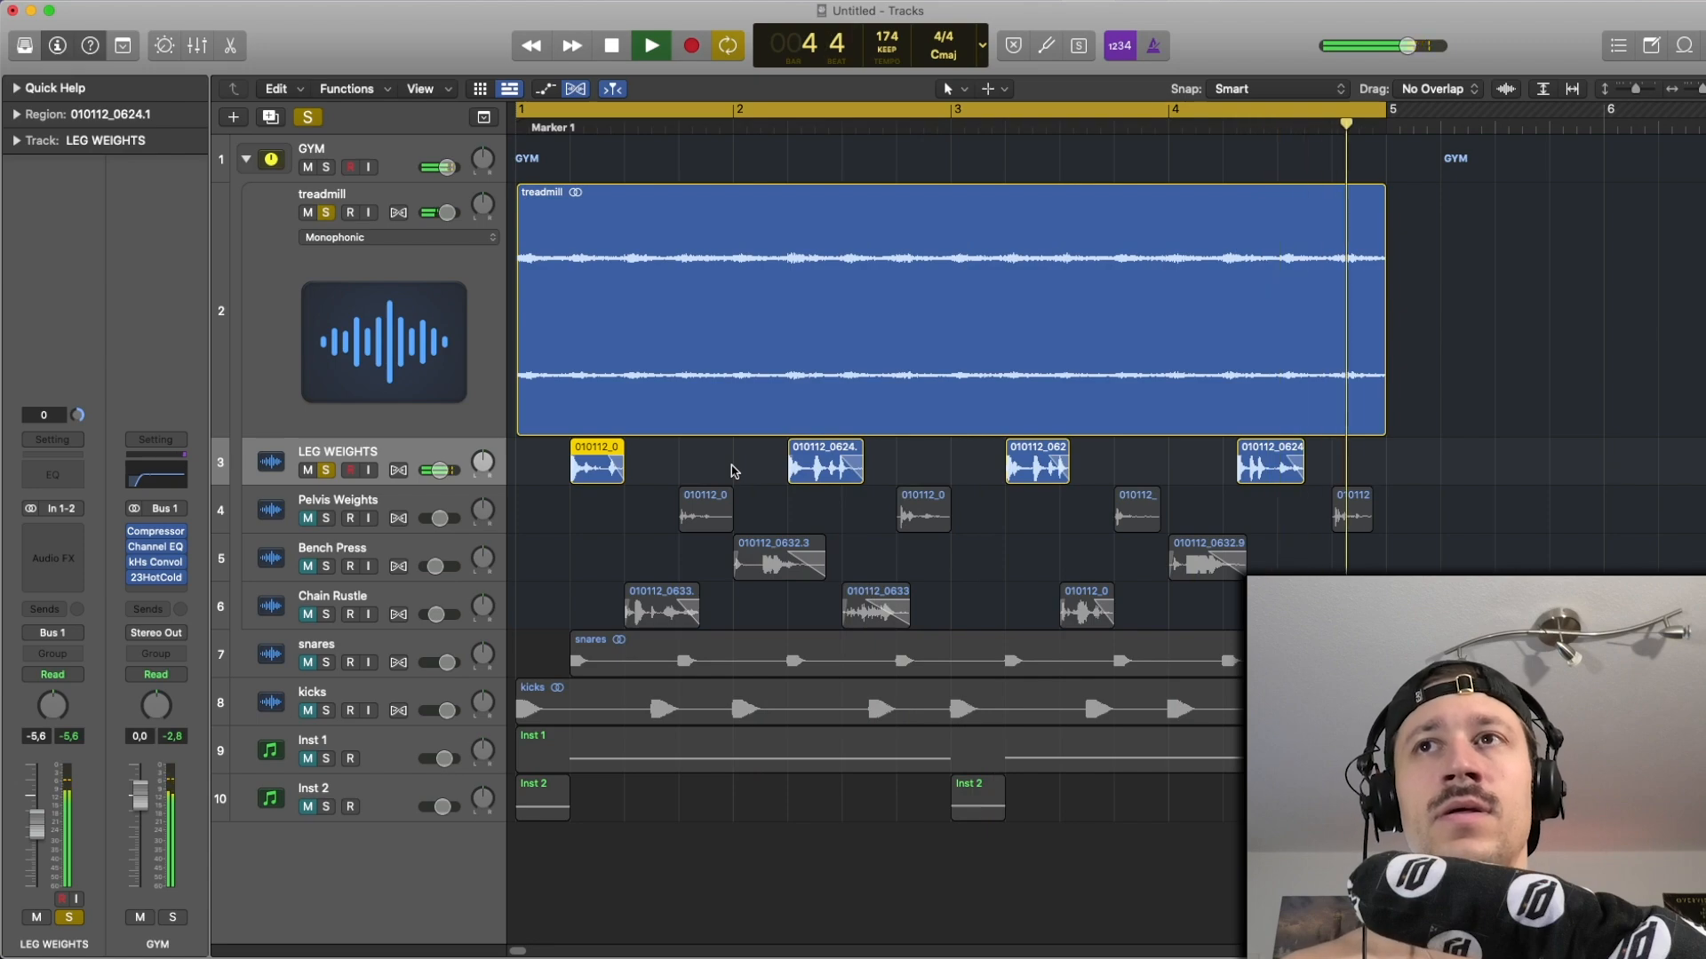
key(space)
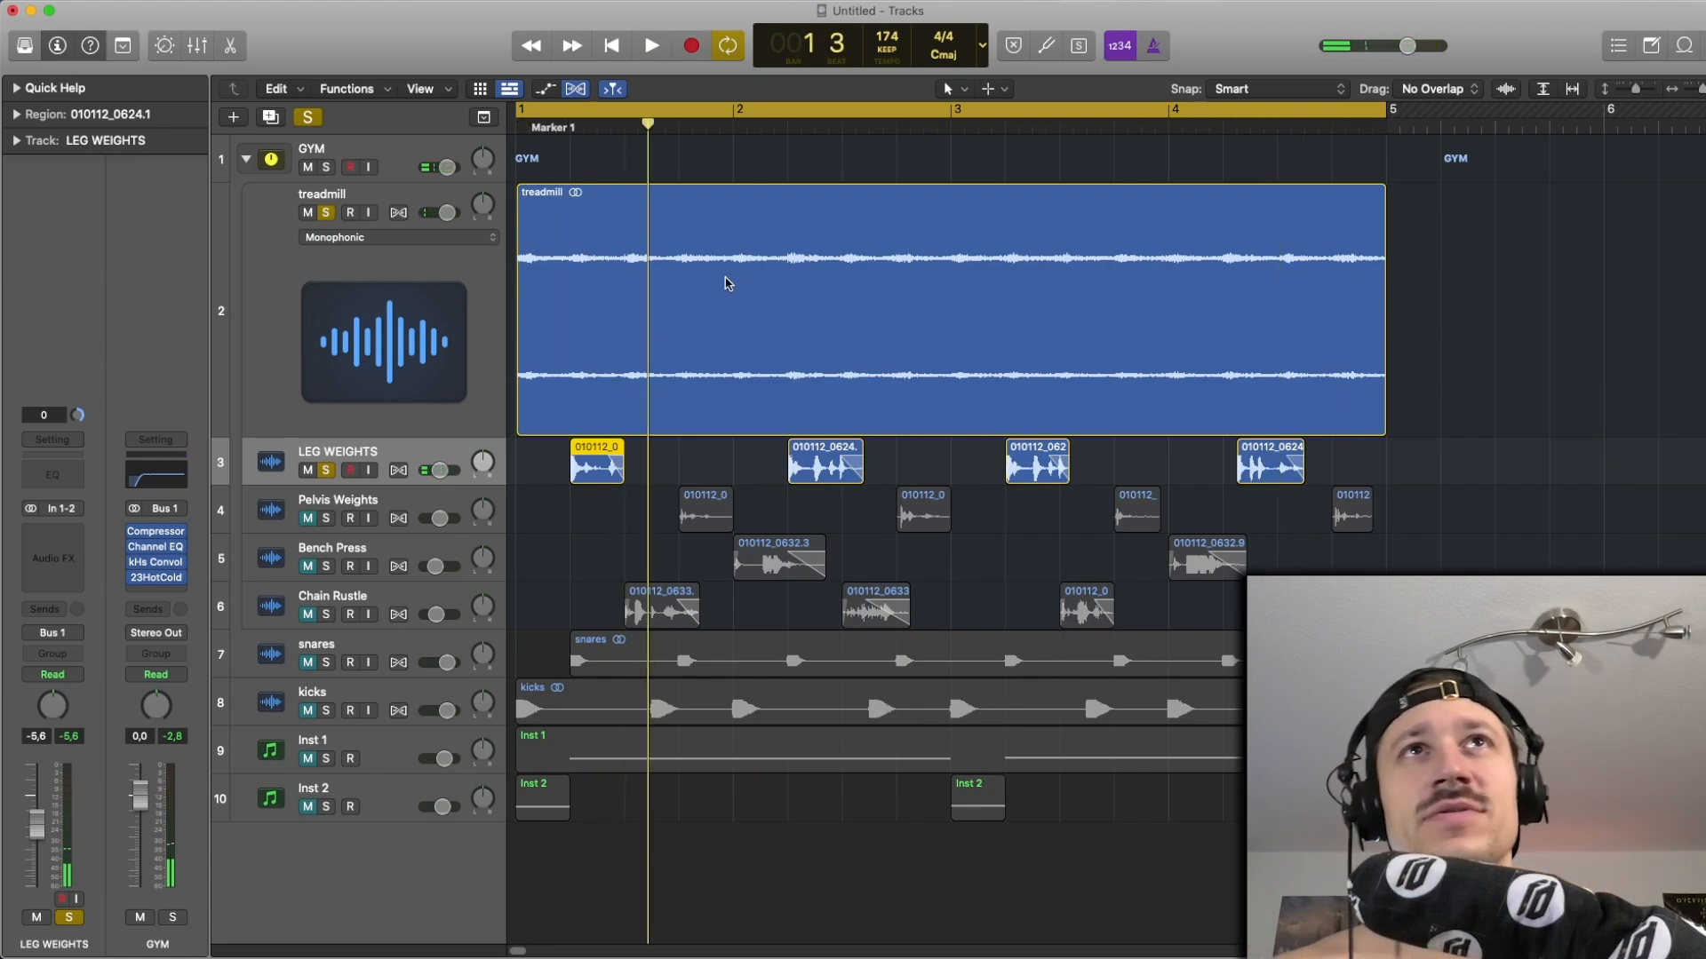
key(space)
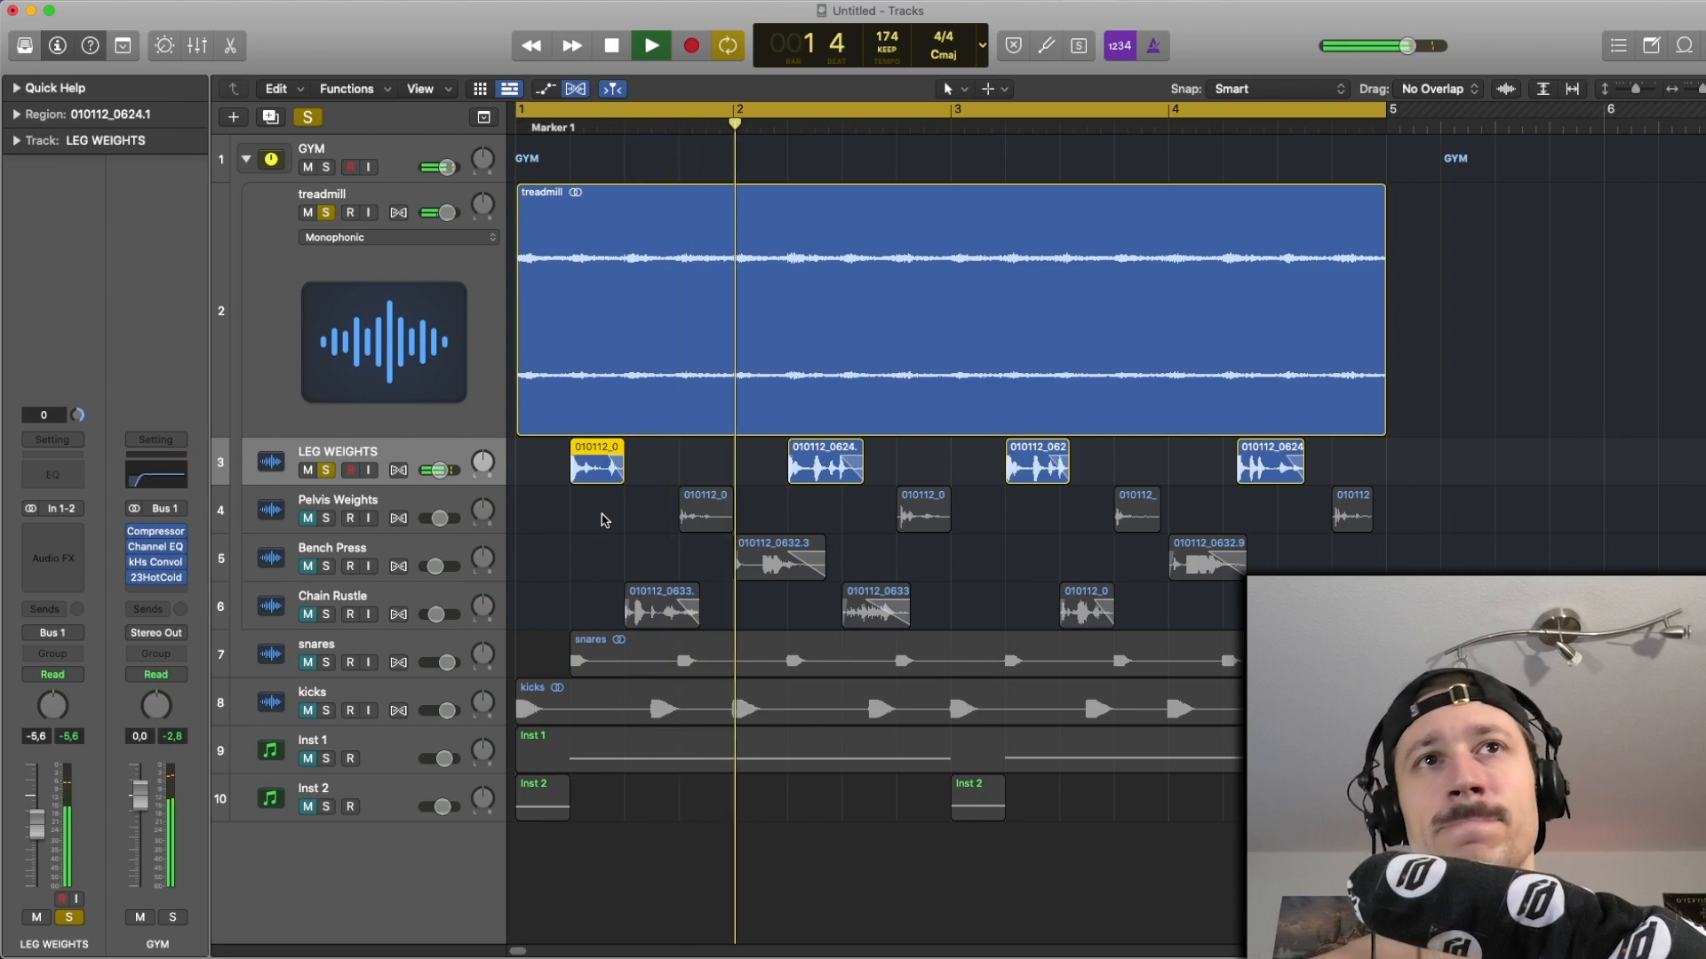
key(space)
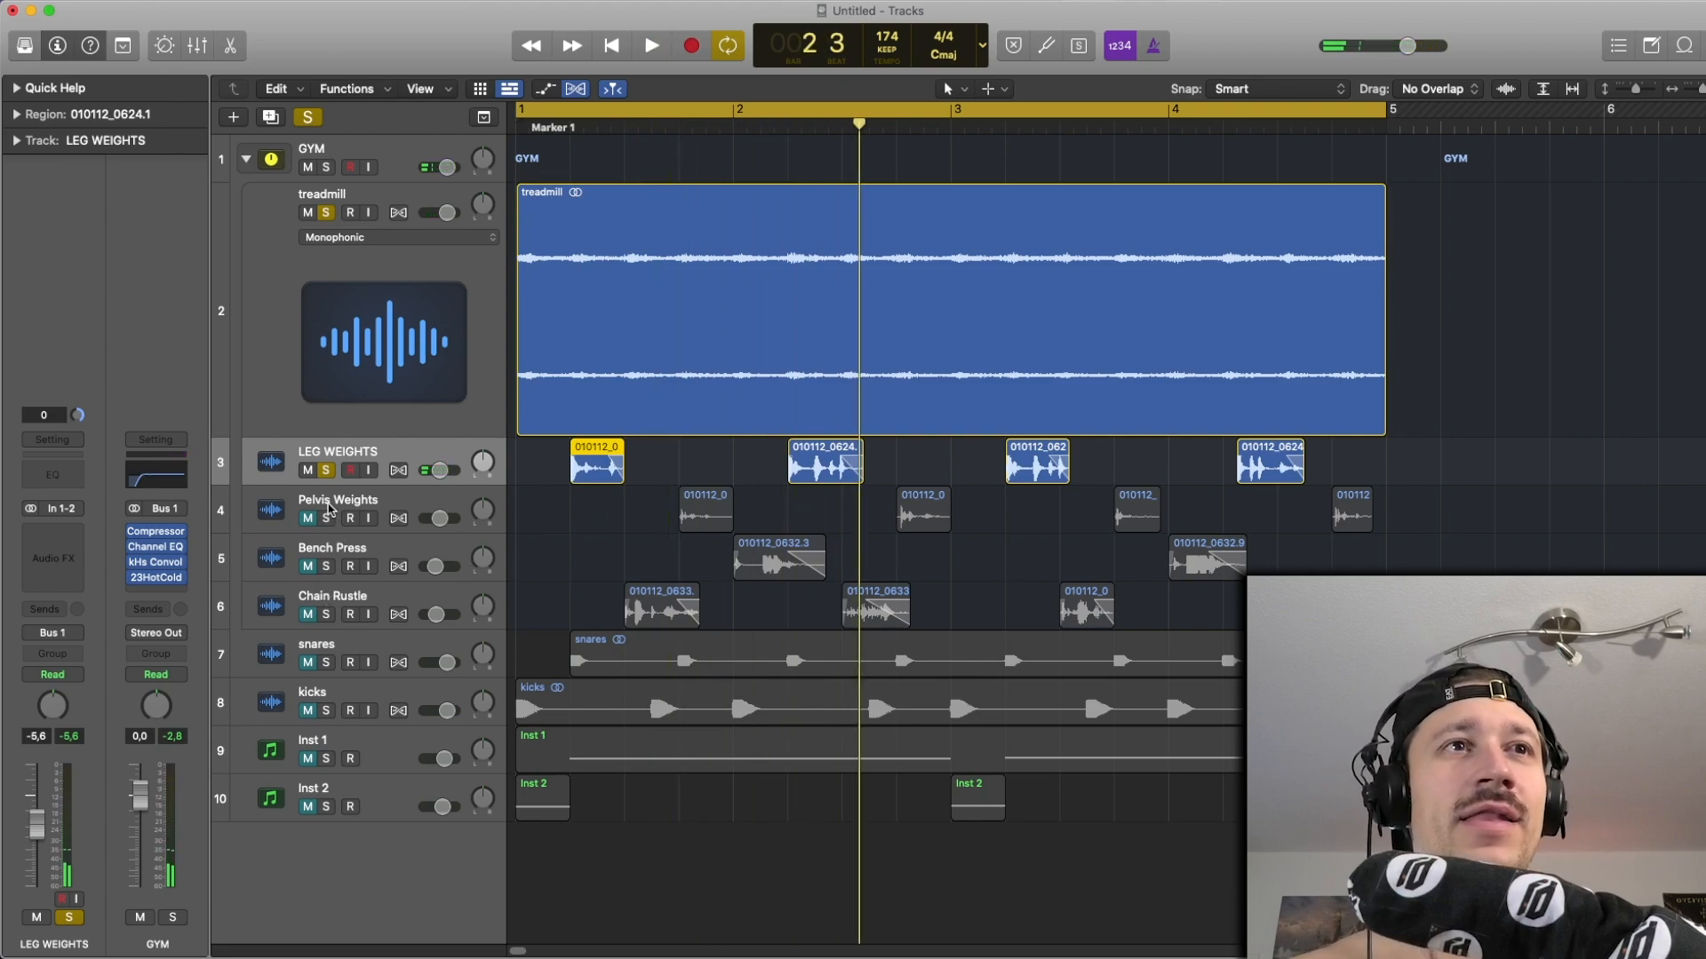
Solo only the Pelvis Weights track by taking LEG WEIGHTS and treadmill out of the solo, and deselect its regions.
click(329, 509)
click(327, 519)
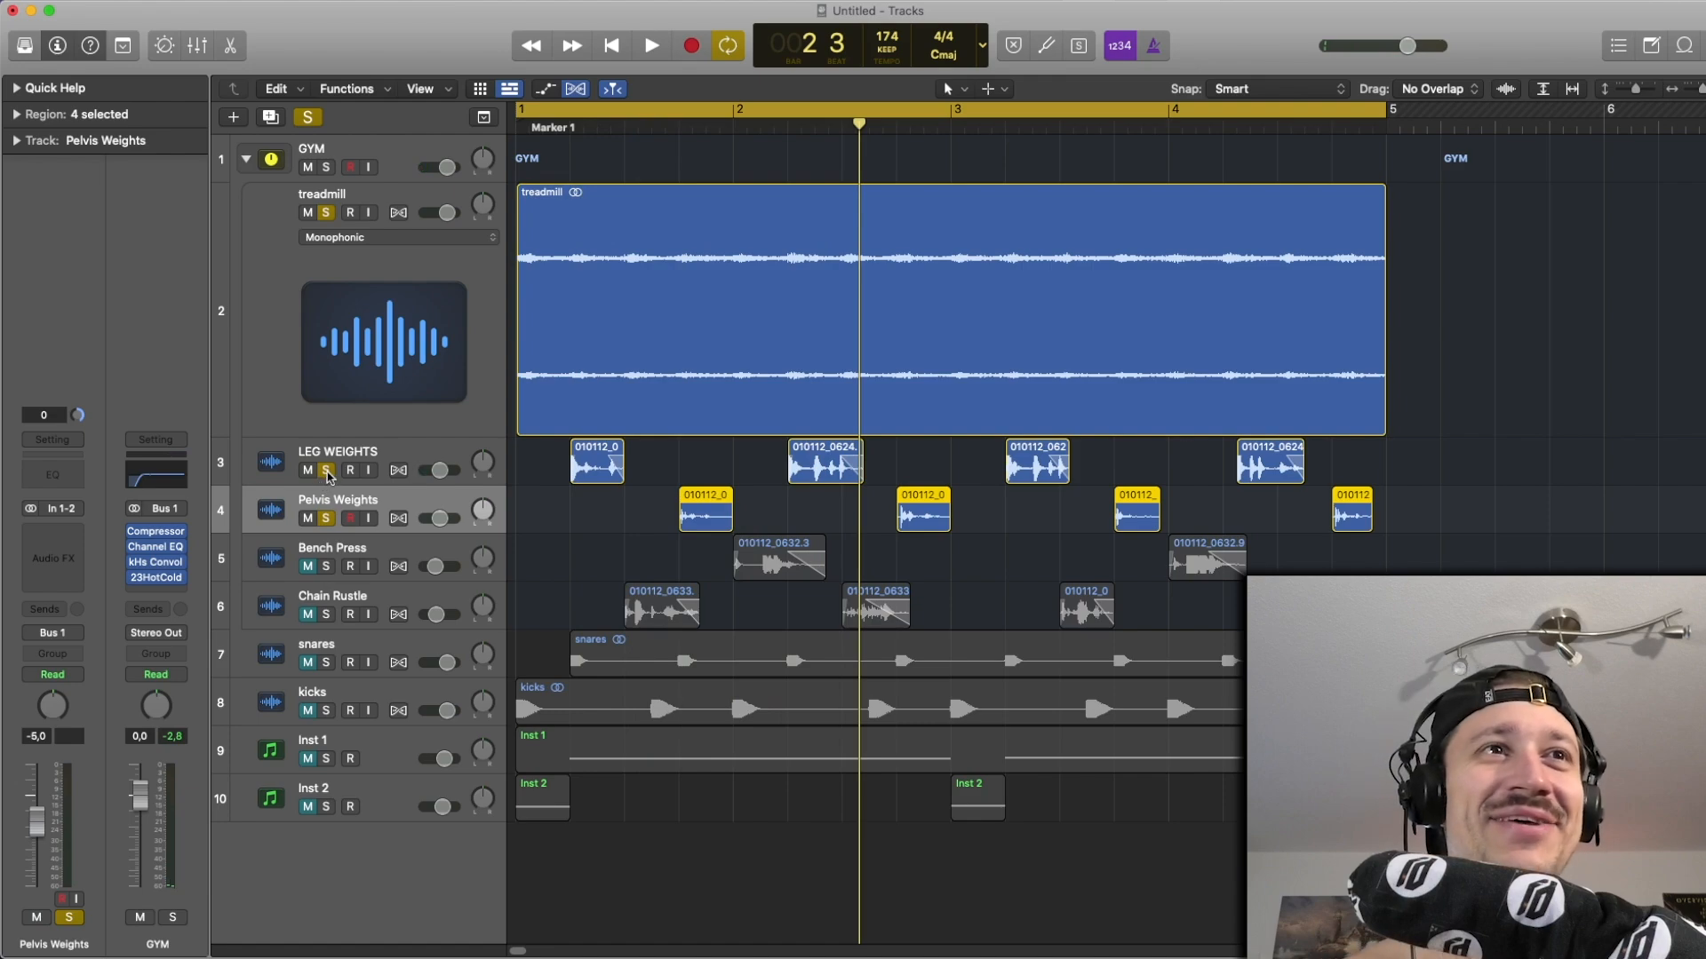
click(327, 470)
click(328, 212)
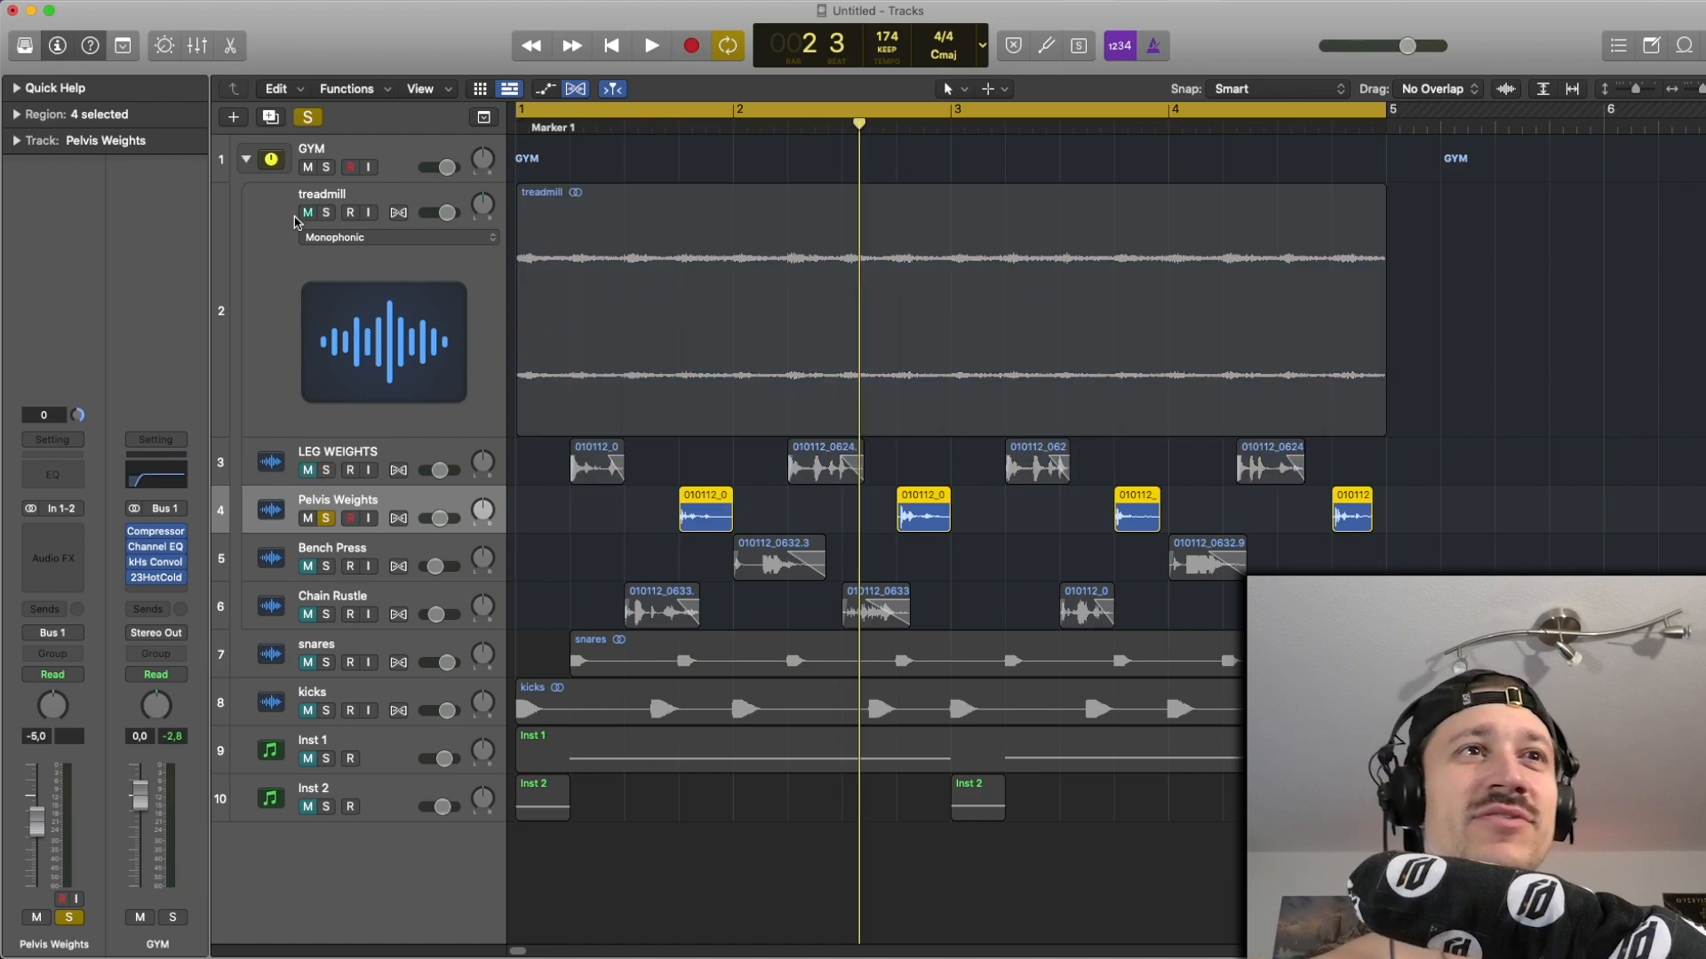
click(604, 499)
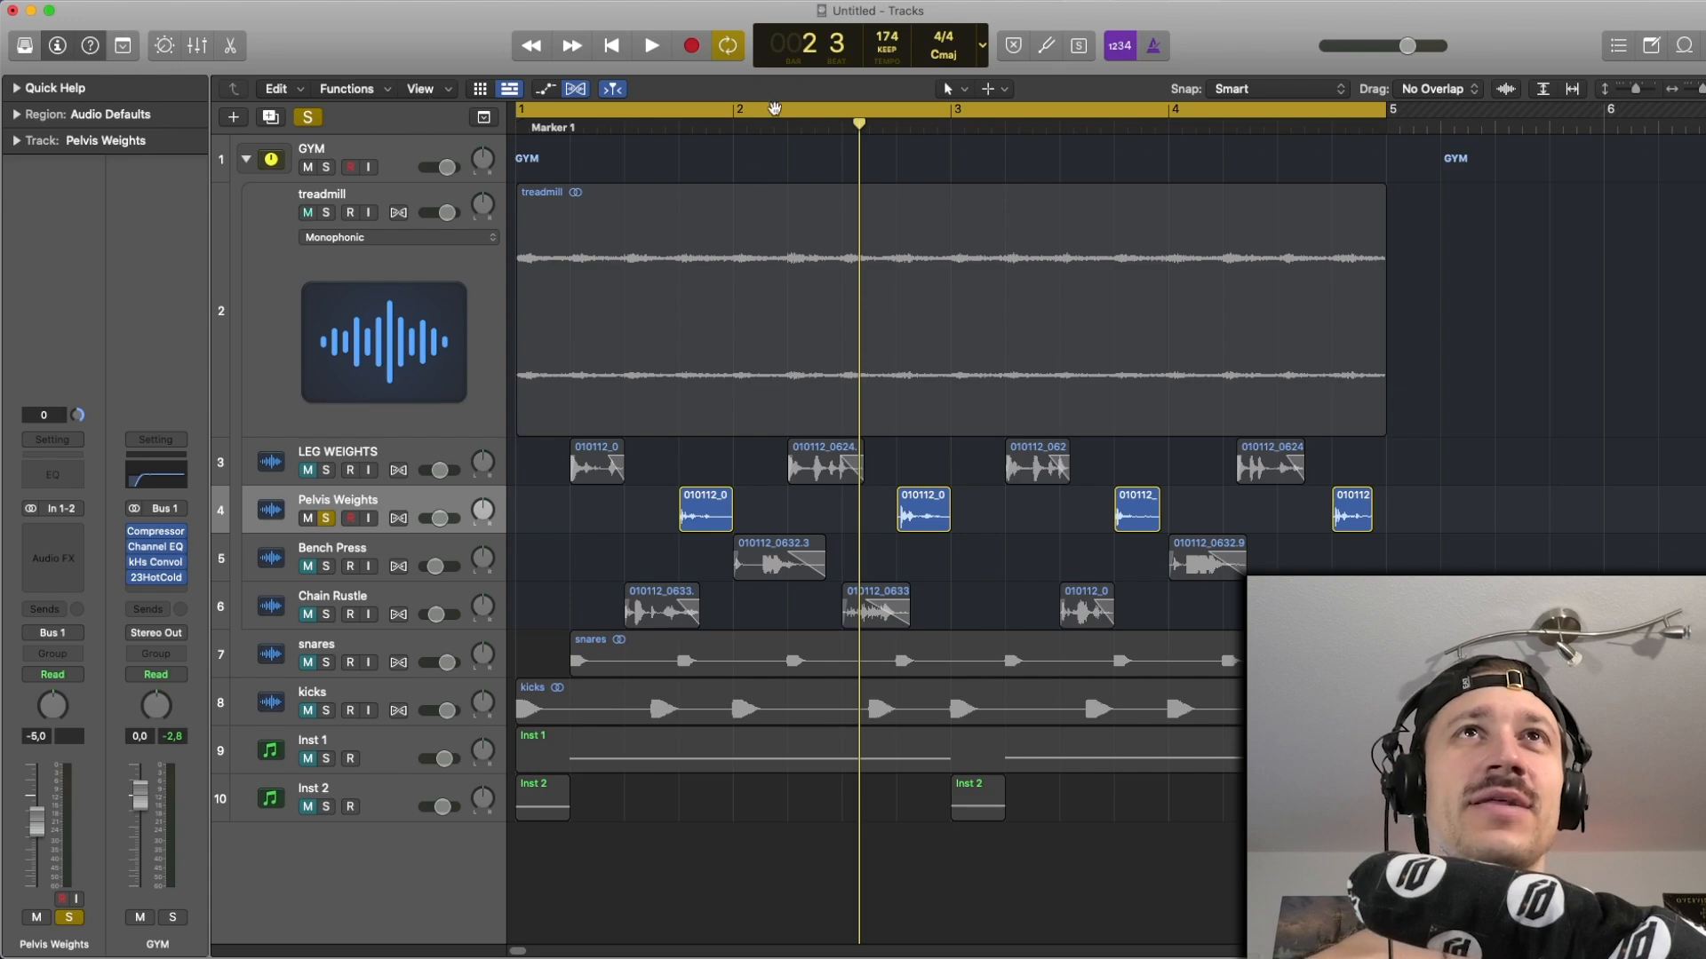
Listen to the soloed Pelvis Weights track, starting near its first region in bar 1.
click(687, 133)
key(space)
key(space)
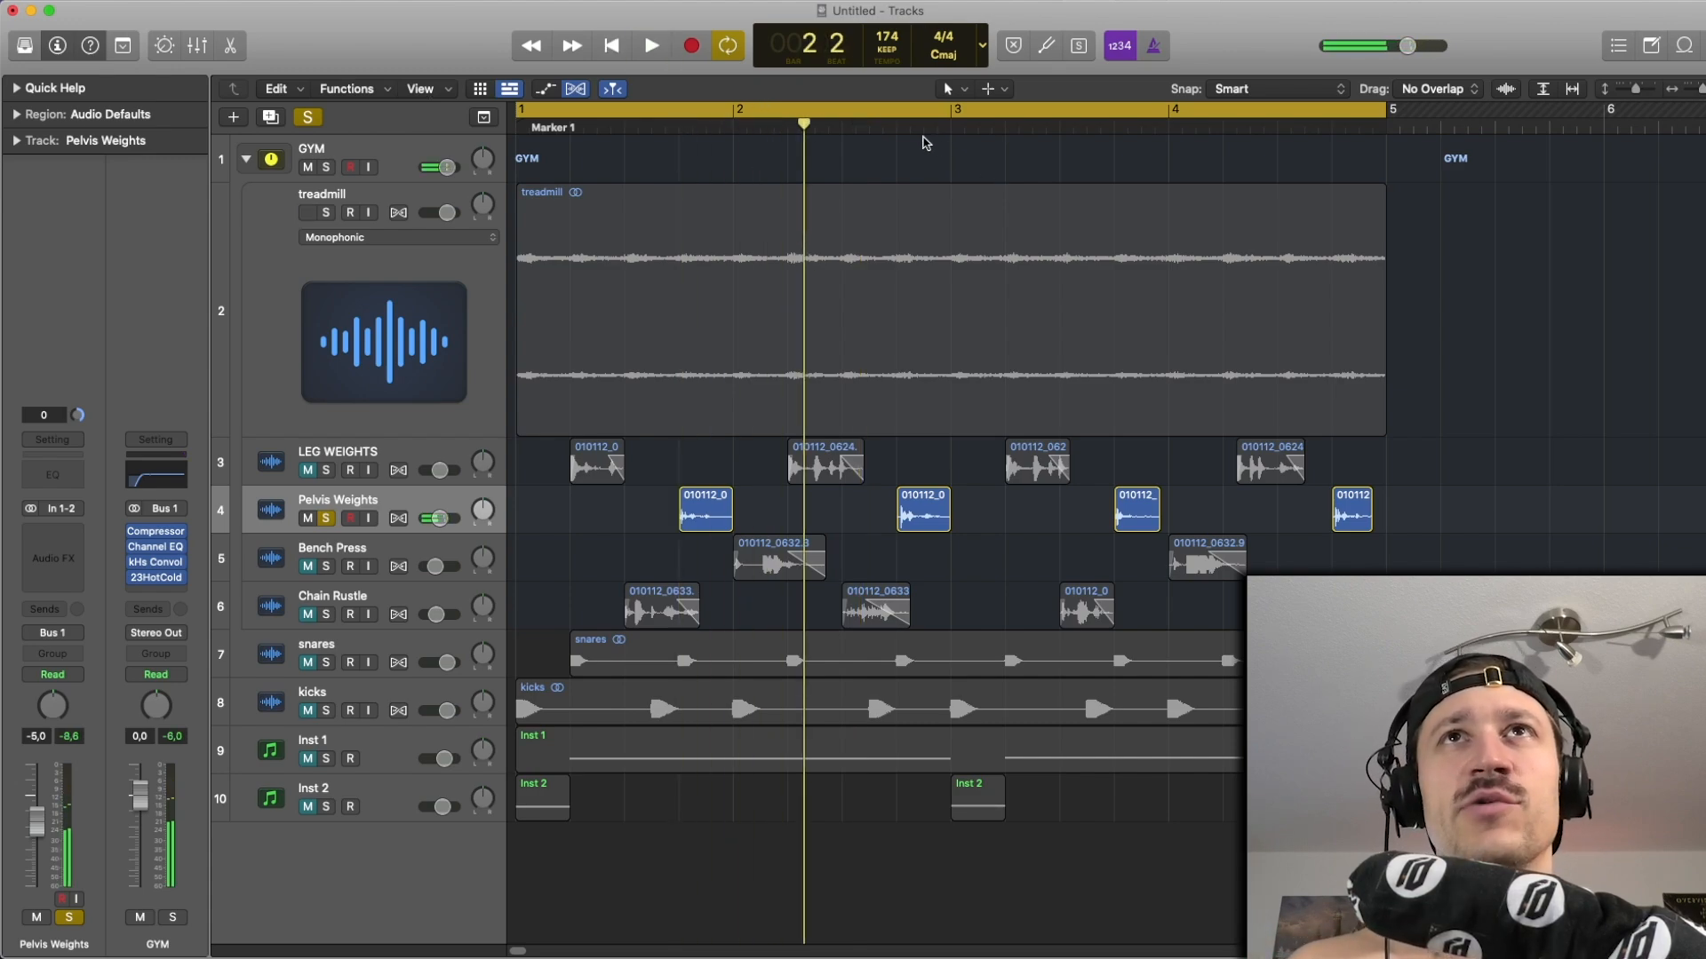
key(space)
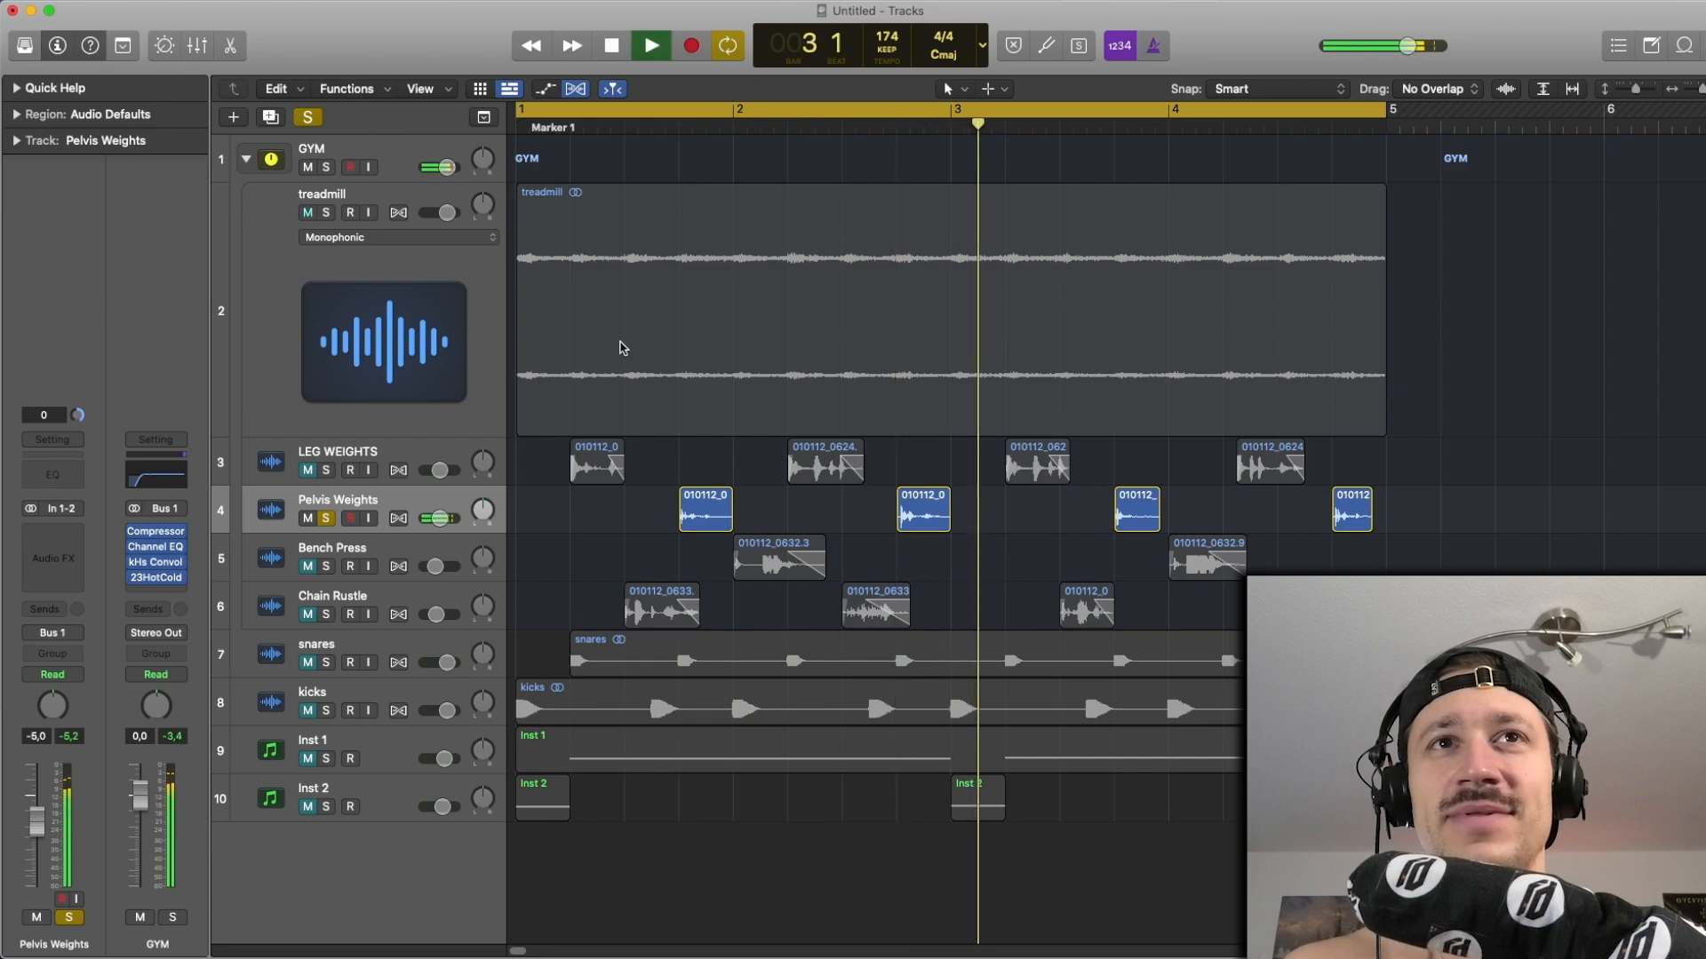
key(space)
Solo LEG WEIGHTS and treadmill alongside Pelvis Weights and play the three layers together.
click(326, 470)
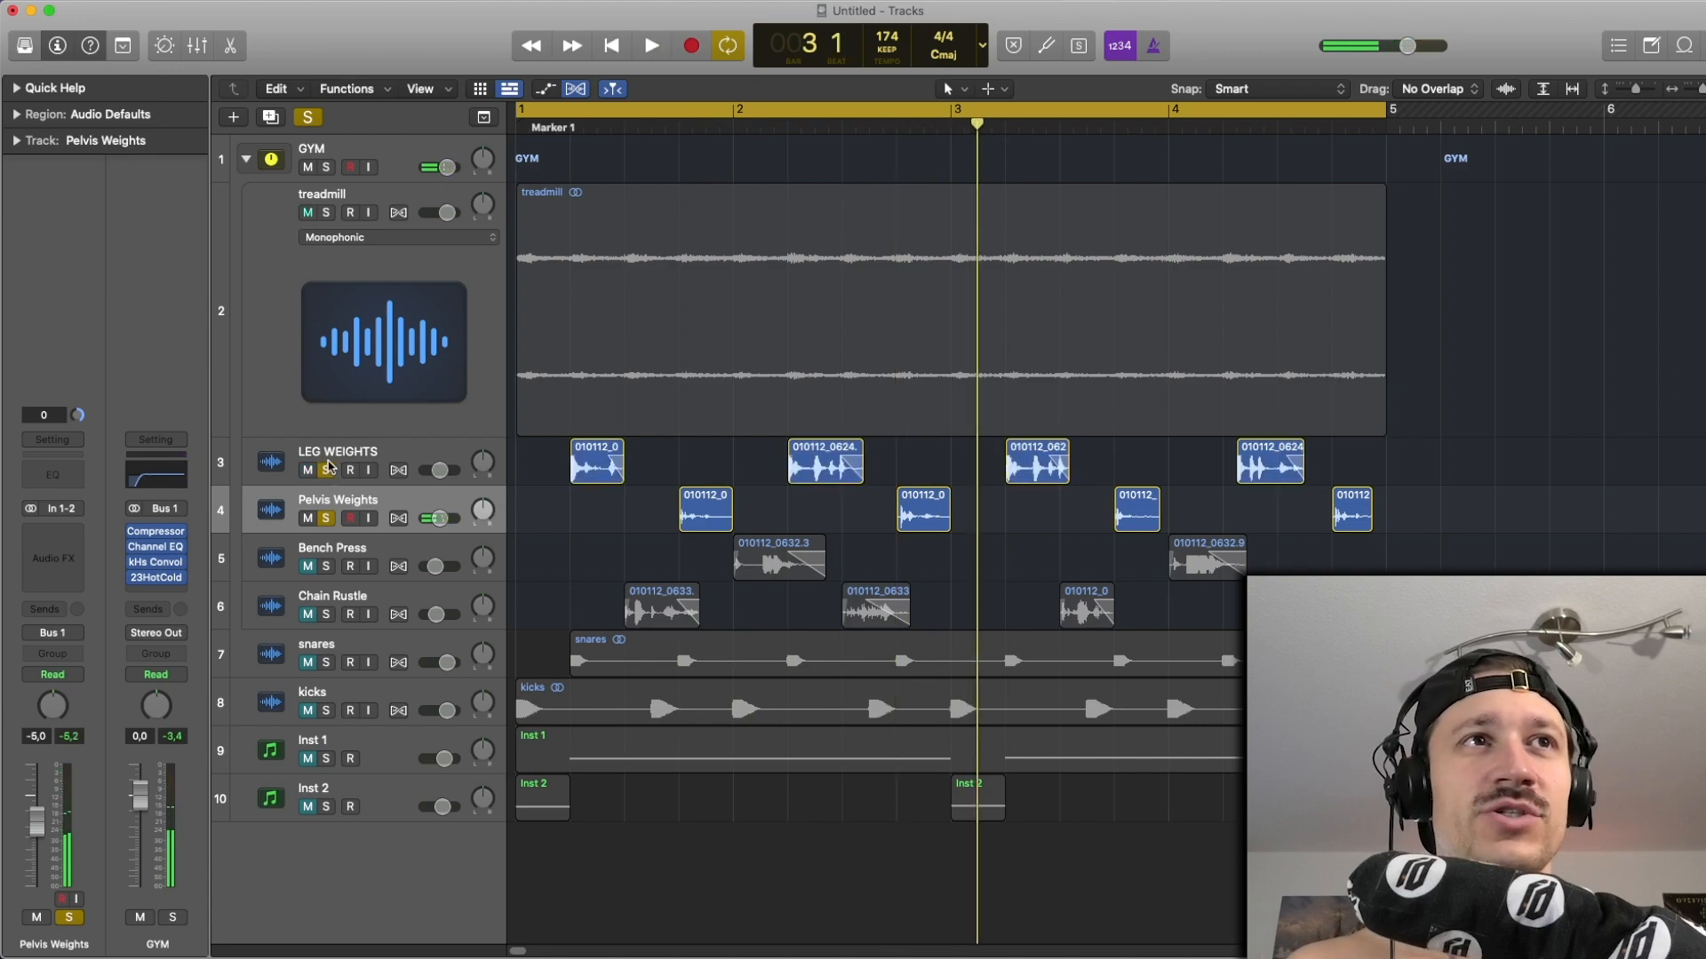
click(326, 213)
click(585, 467)
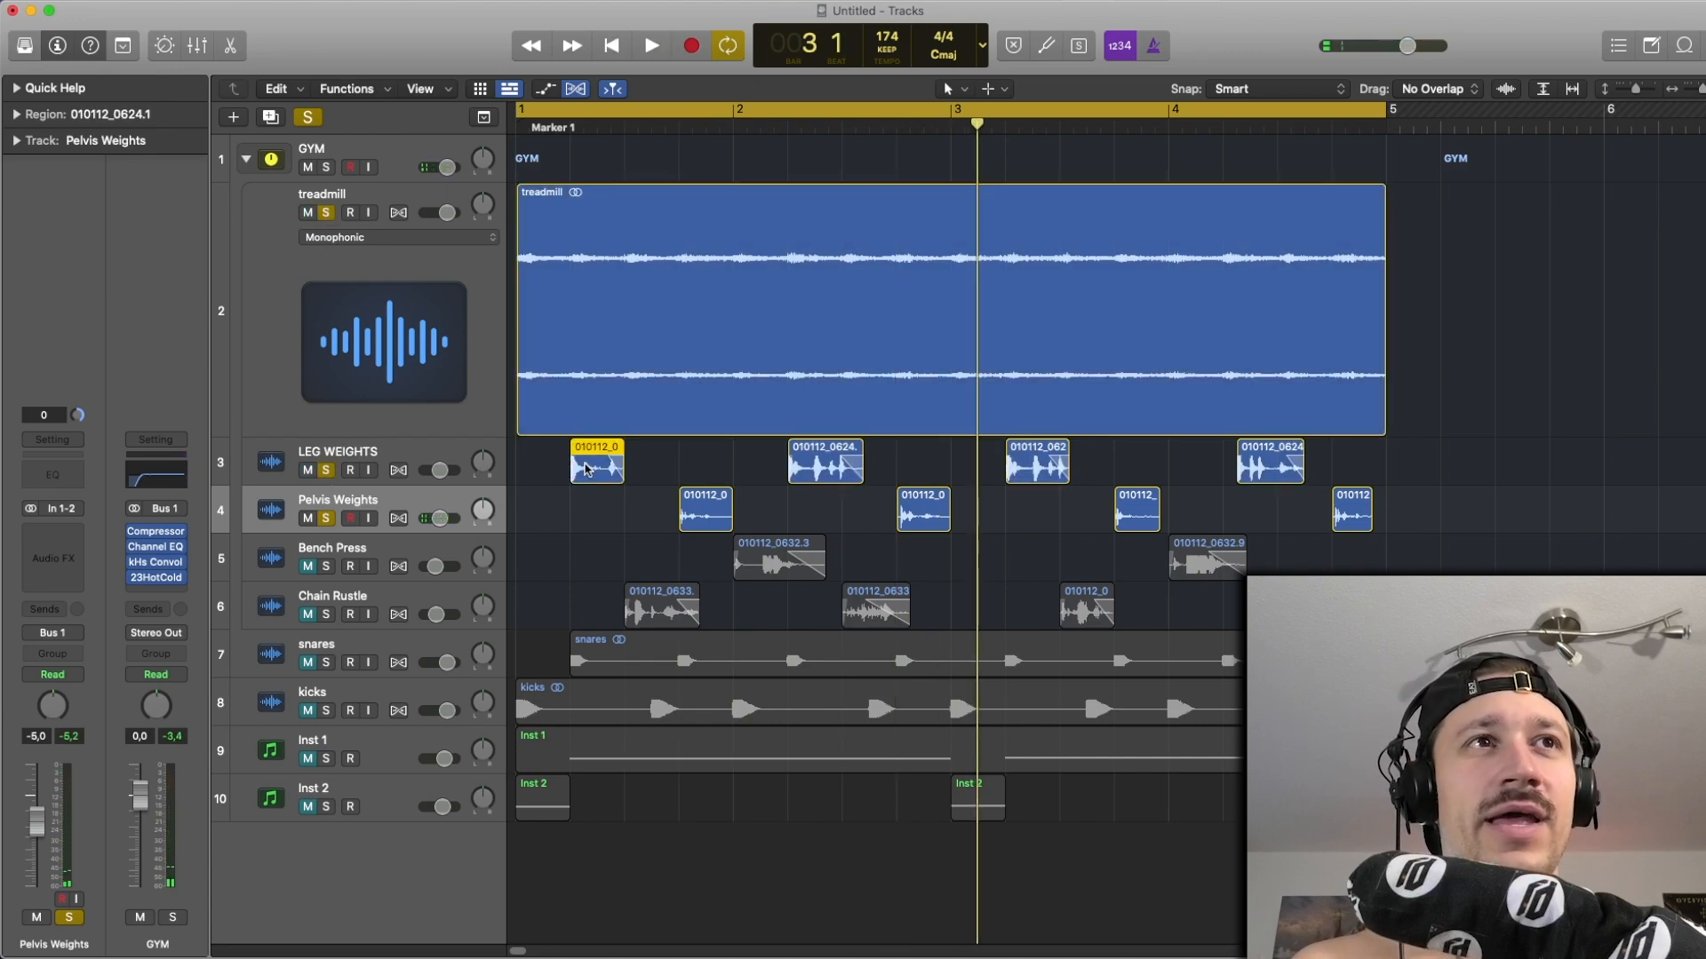
click(628, 512)
click(688, 508)
click(708, 454)
key(space)
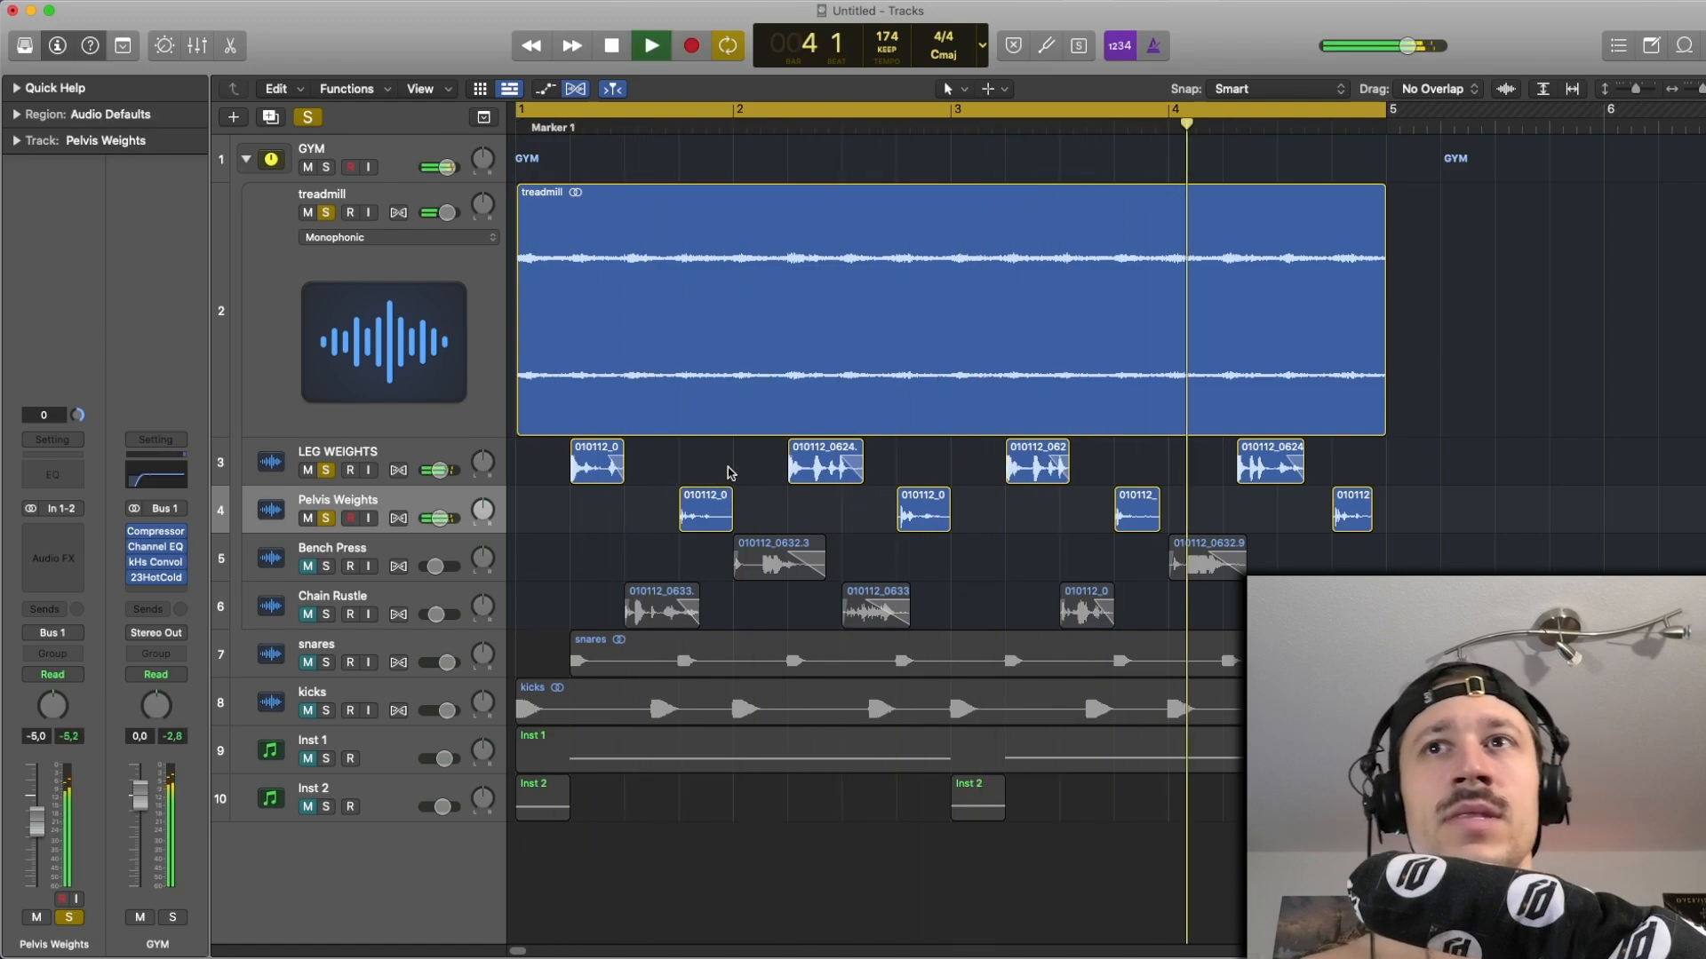
key(space)
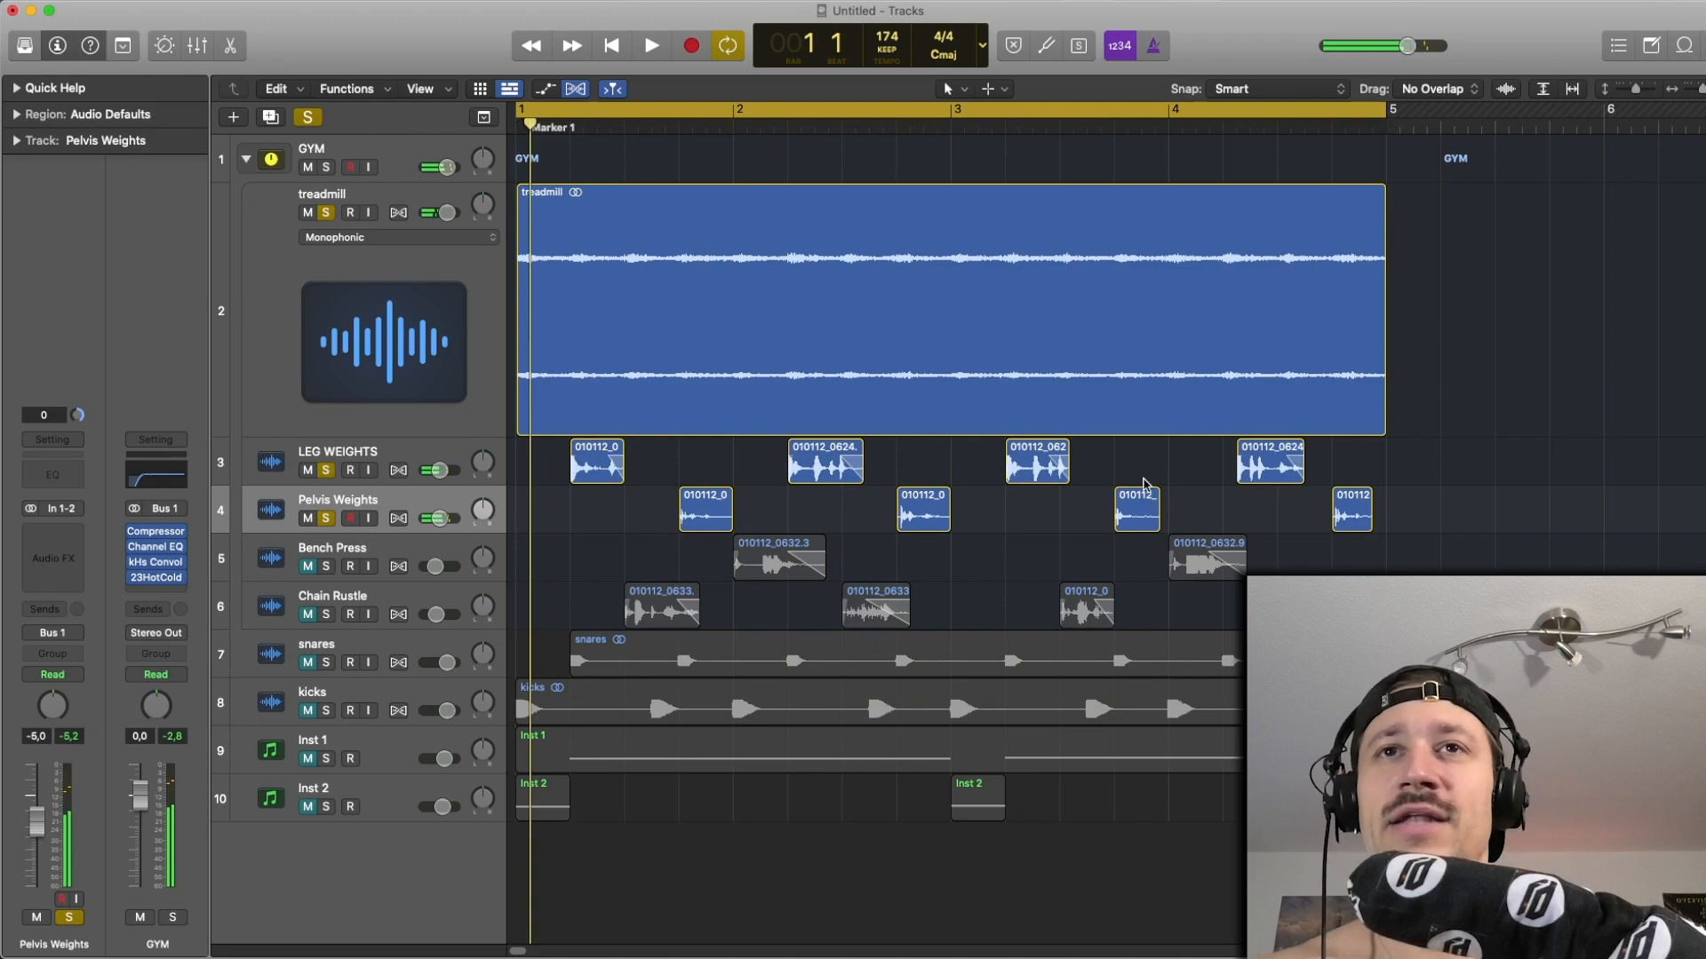
Point out the LEG WEIGHTS and Pelvis Weights regions by selecting them together, and play the three soloed layers again.
drag(630, 512, 729, 494)
drag(570, 512, 1345, 460)
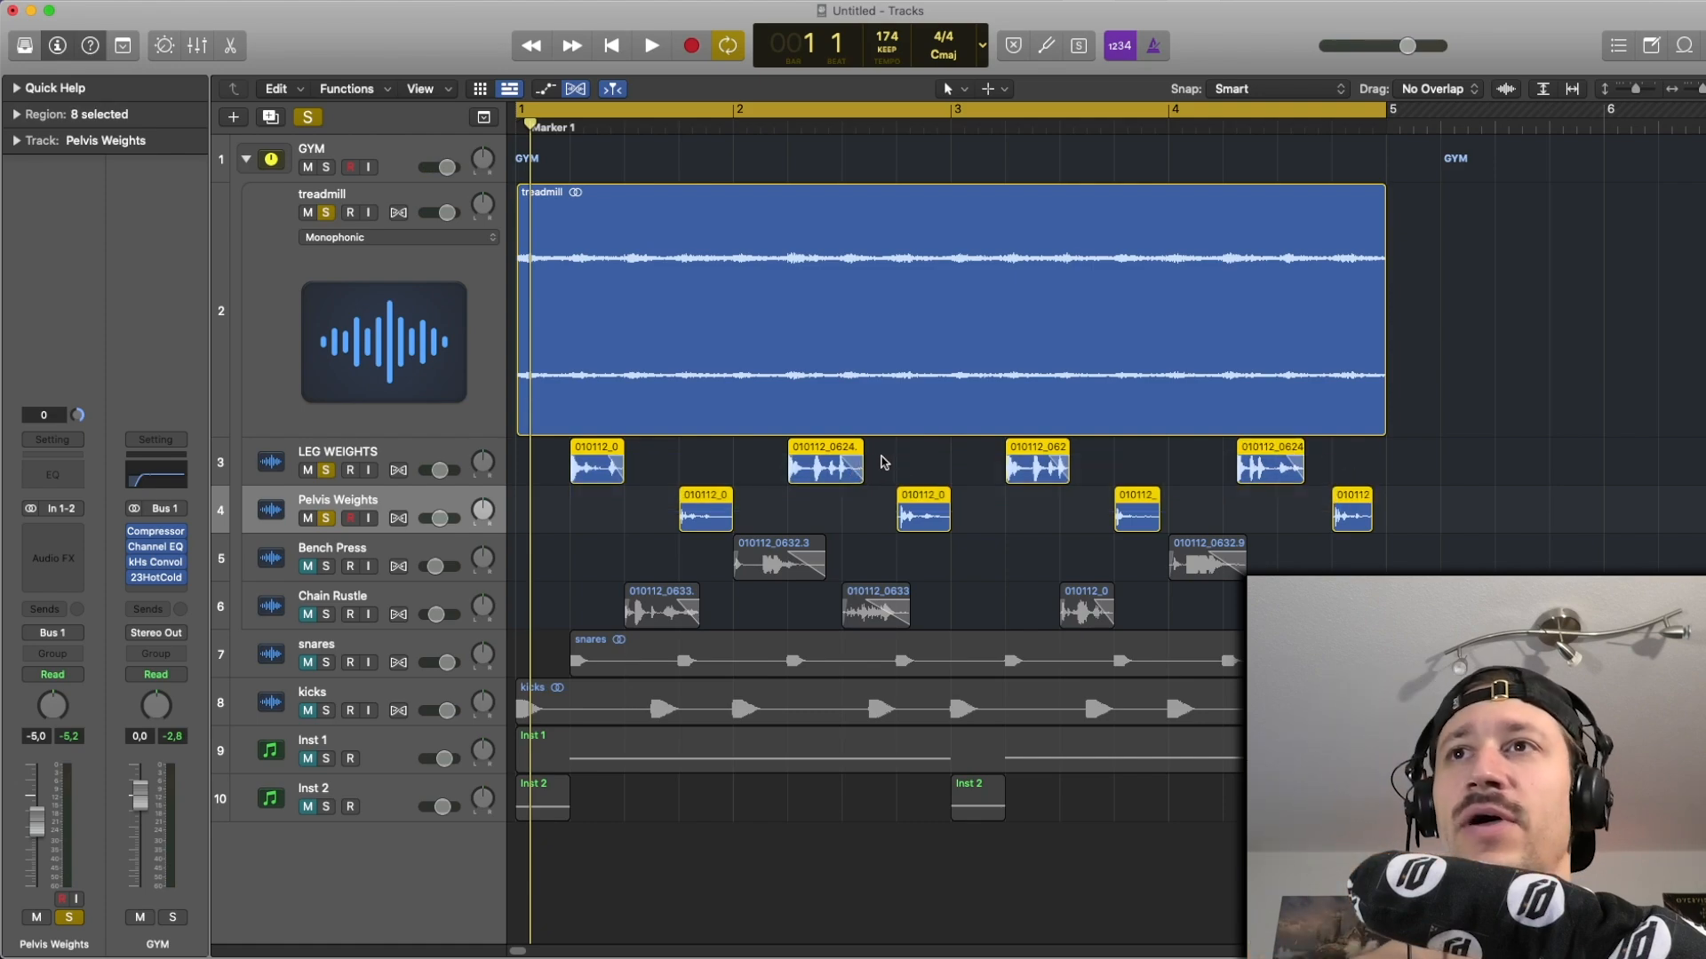
click(907, 468)
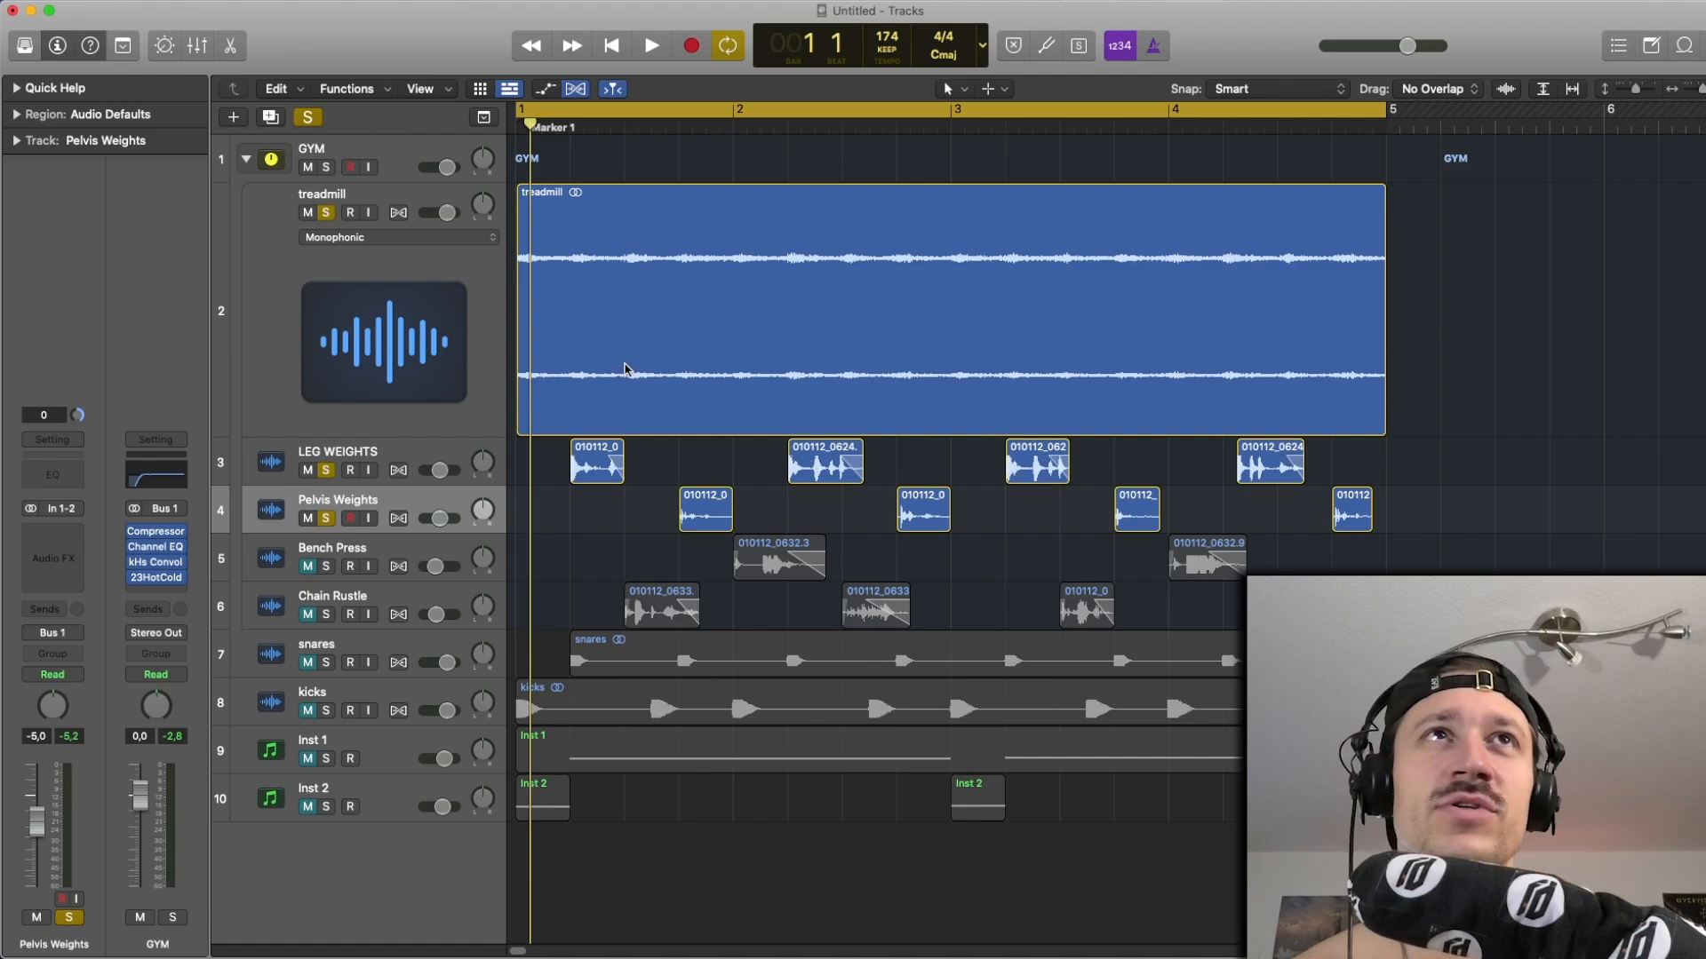
key(space)
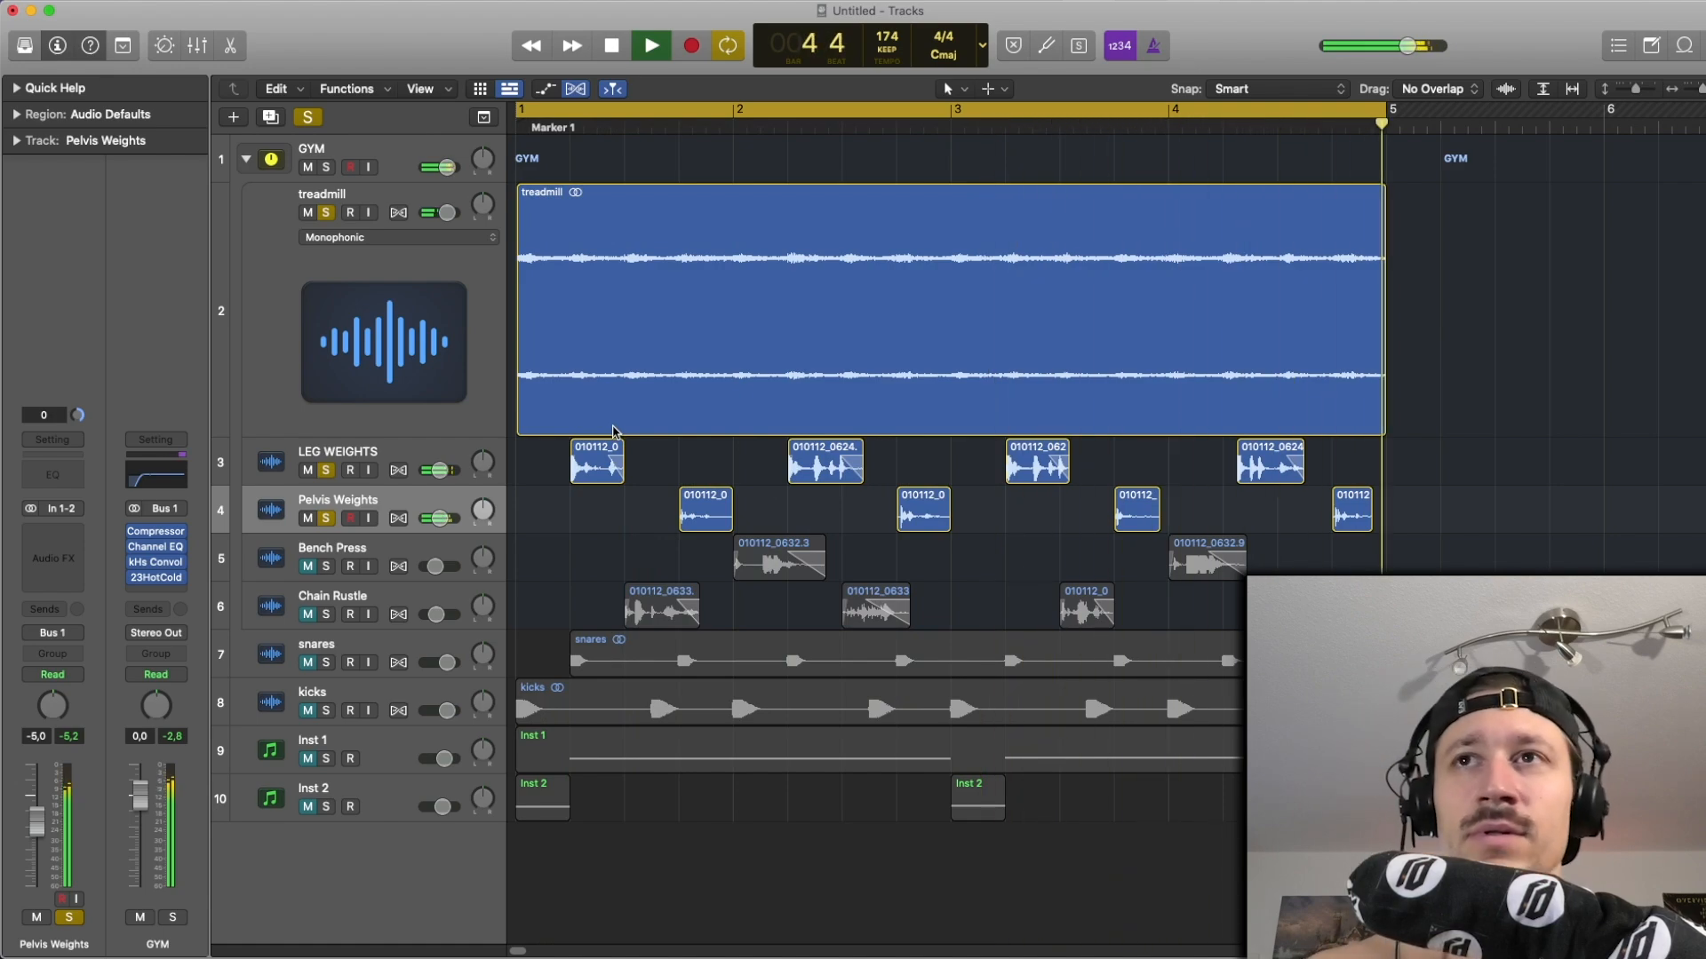
key(space)
click(1259, 466)
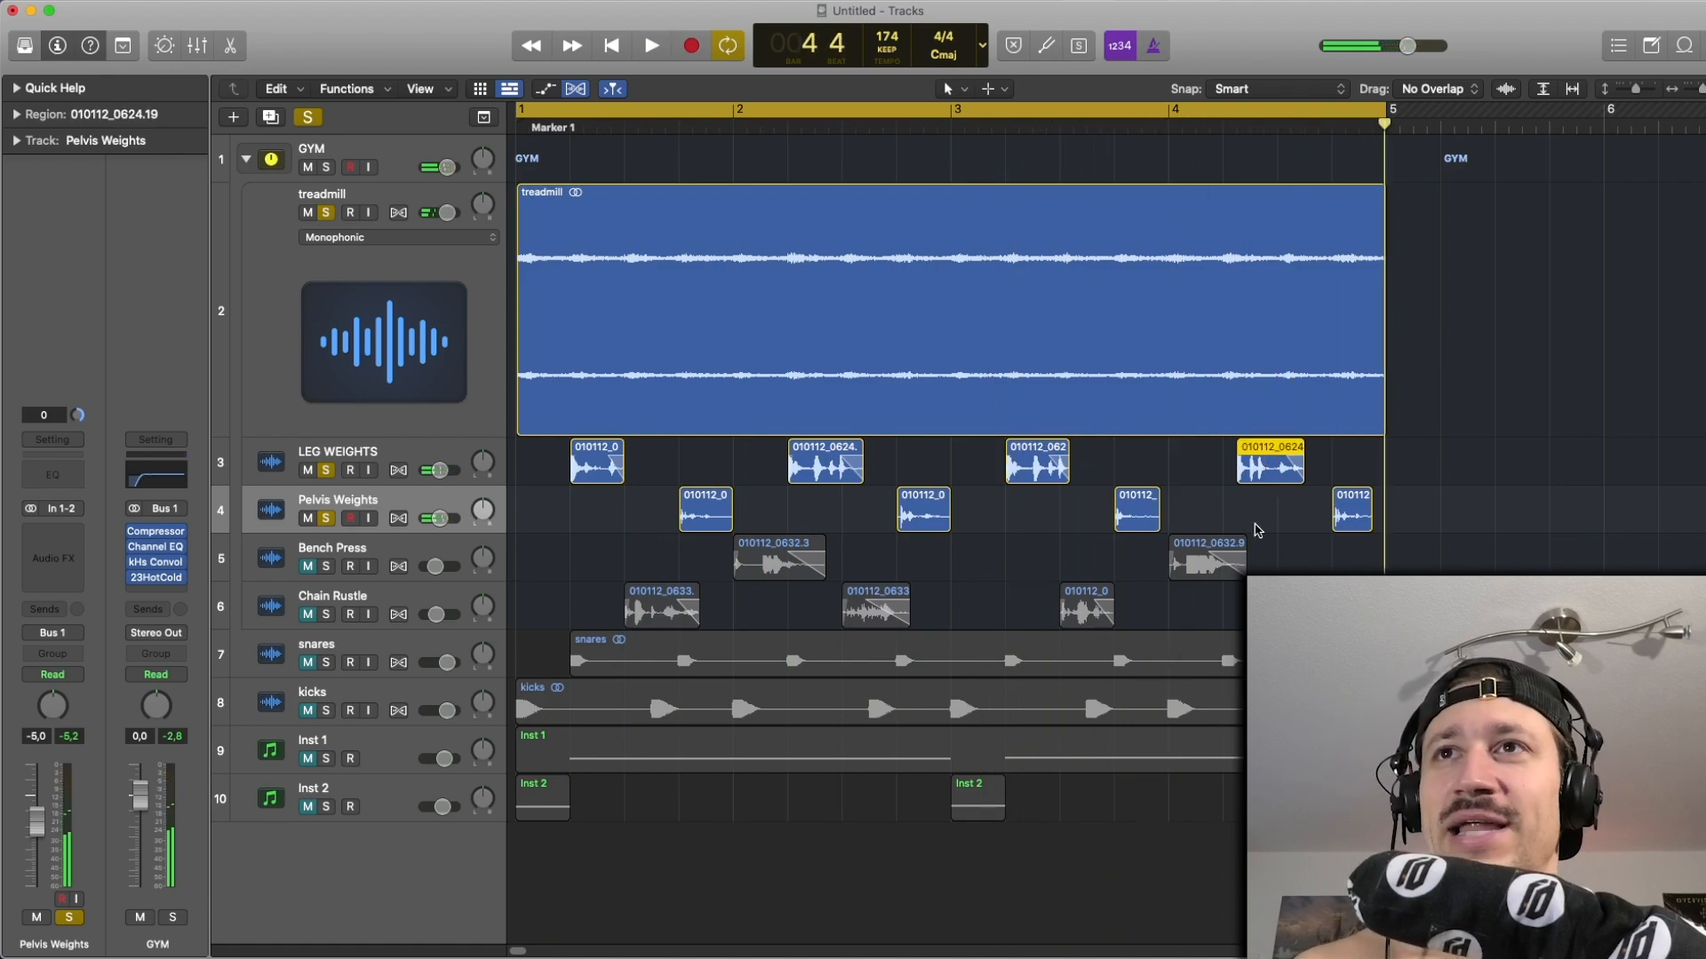
Add Bench Press to the solo and play its first hit from bar 2 with cycle mode off.
click(326, 567)
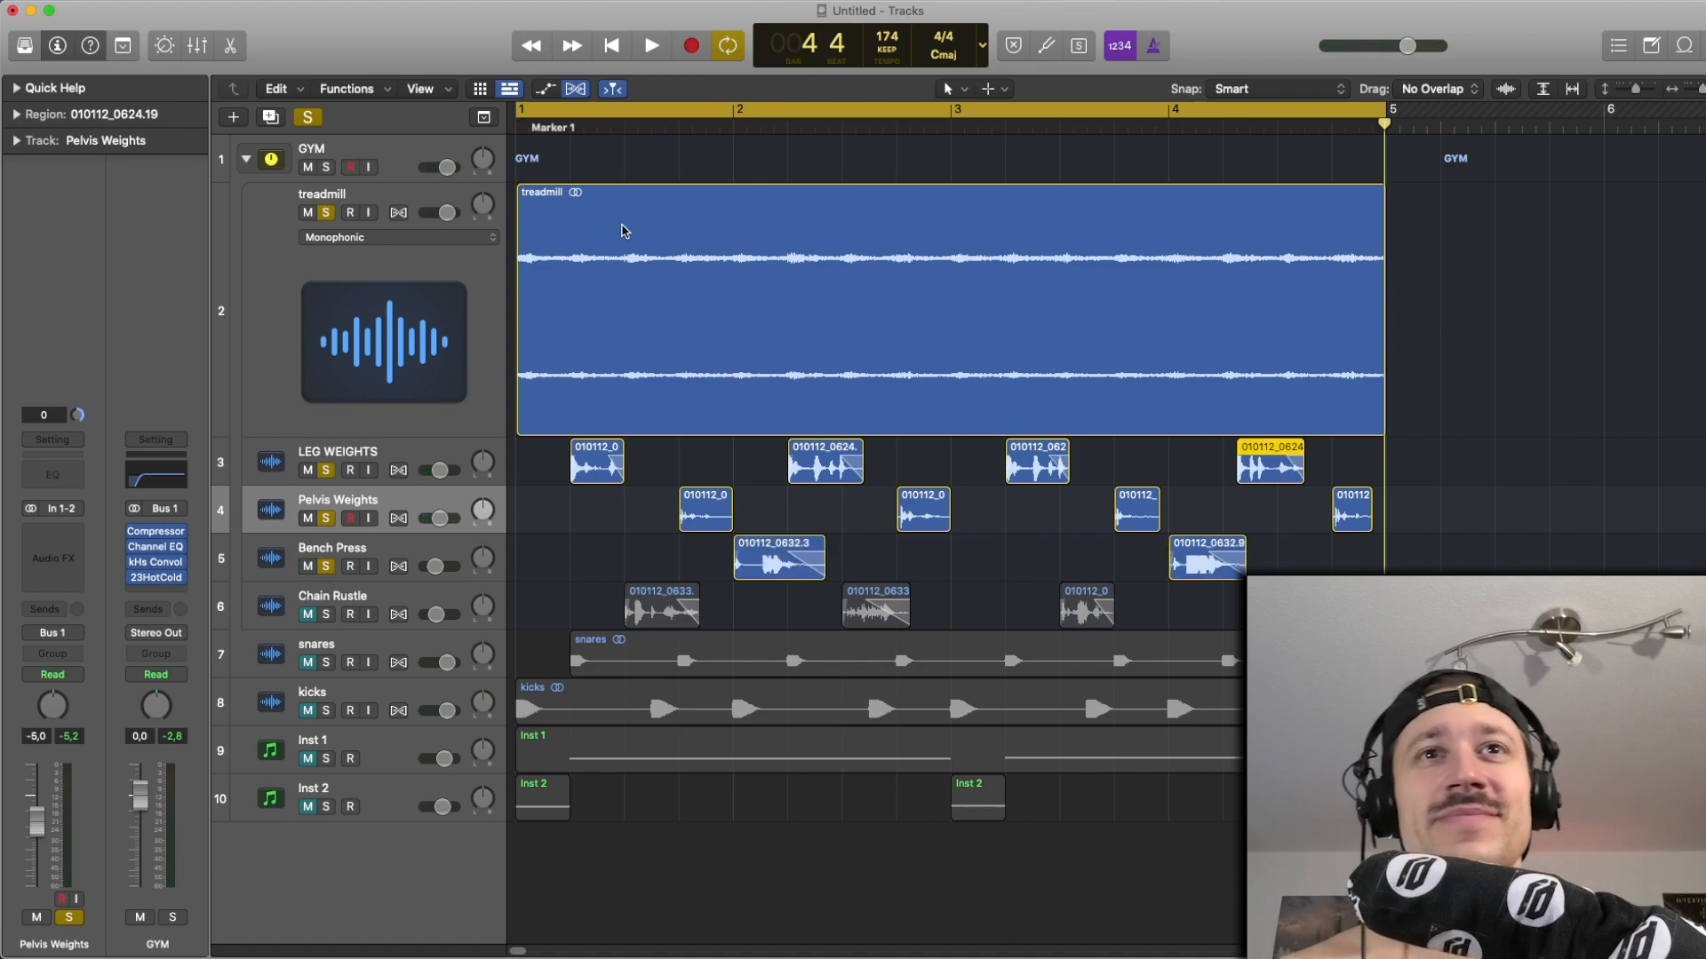
click(728, 127)
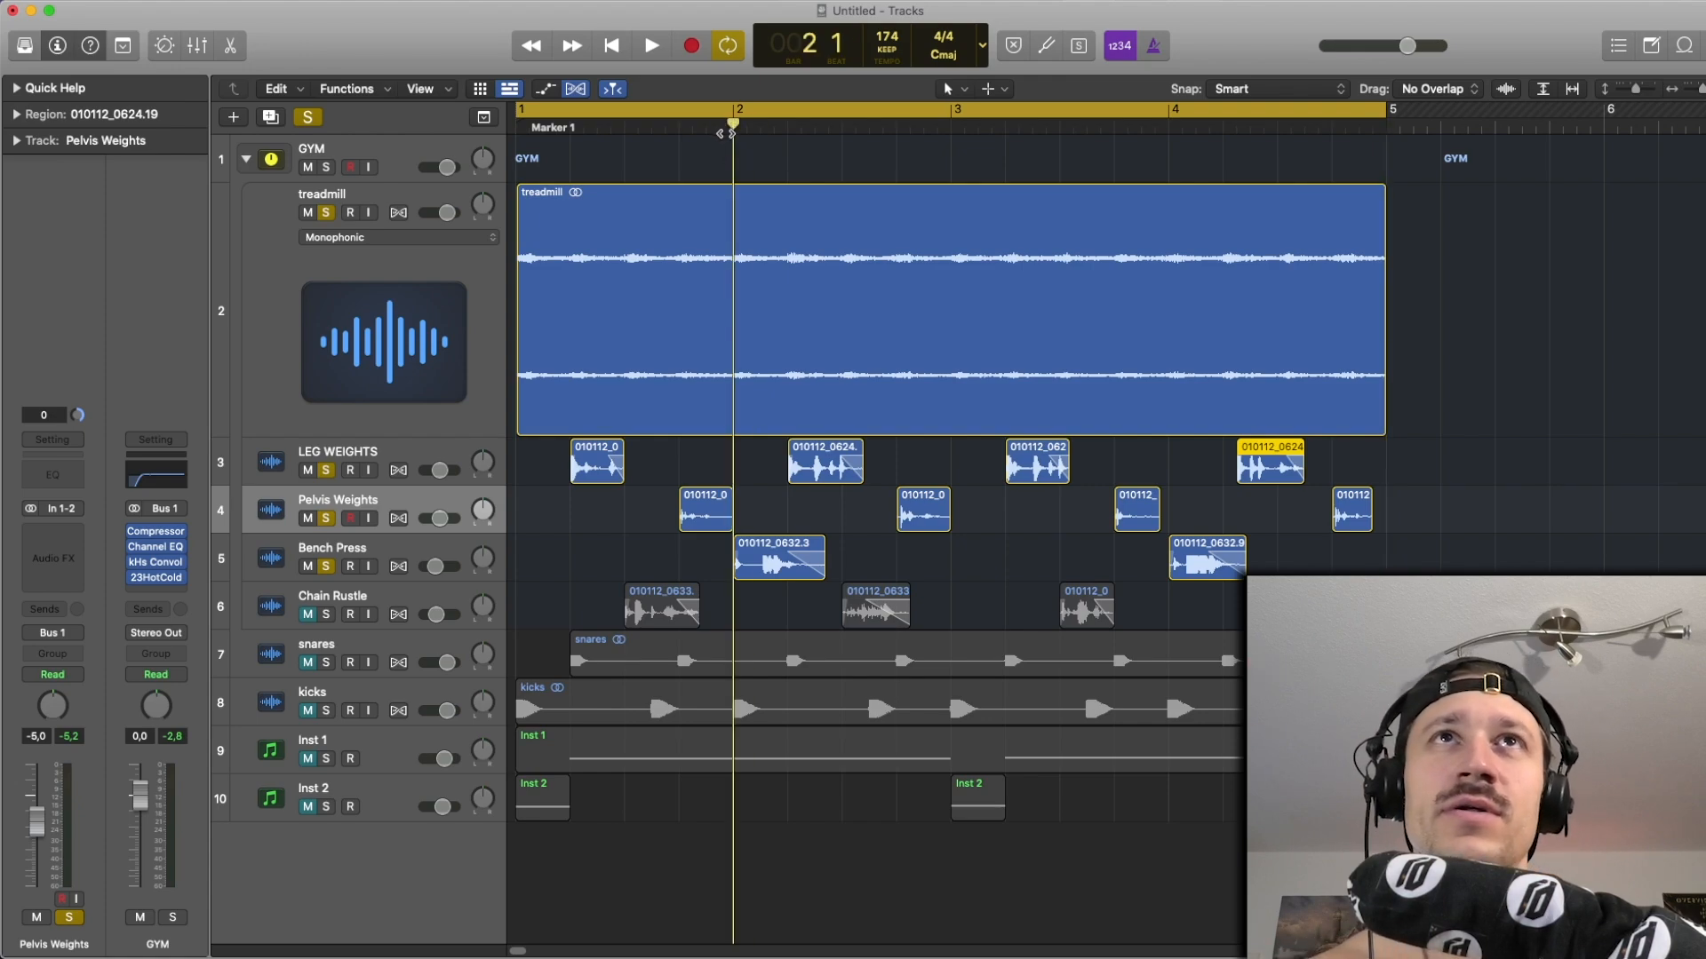
key(space)
key(c)
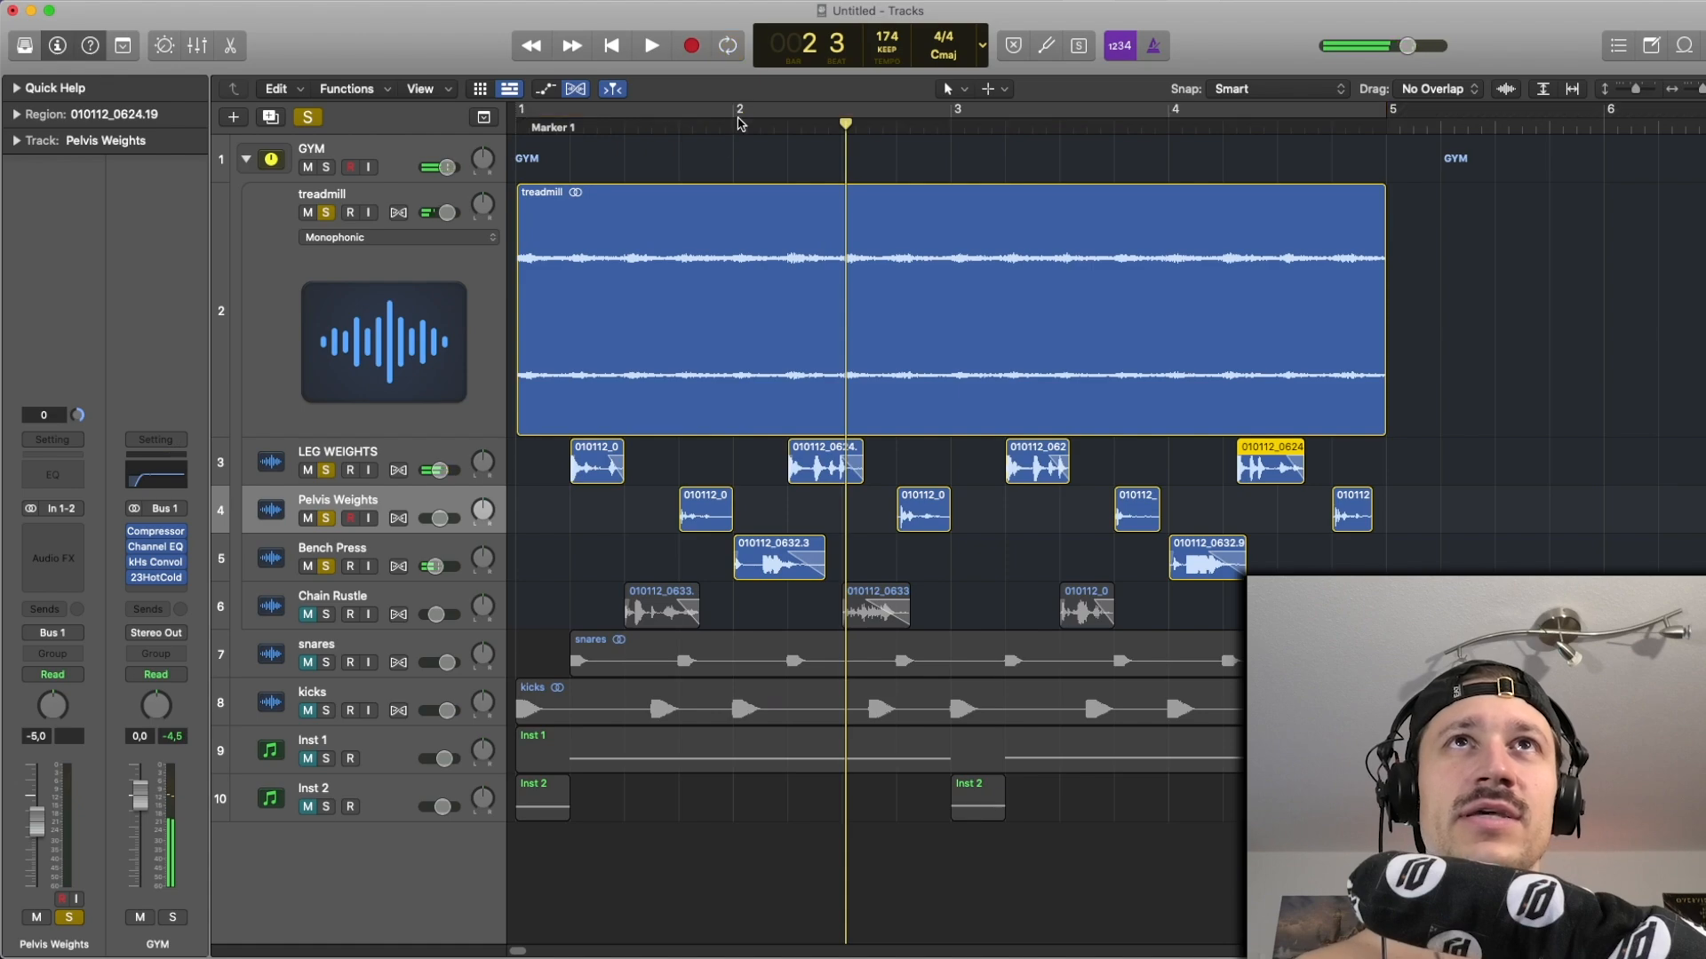
double_click(736, 124)
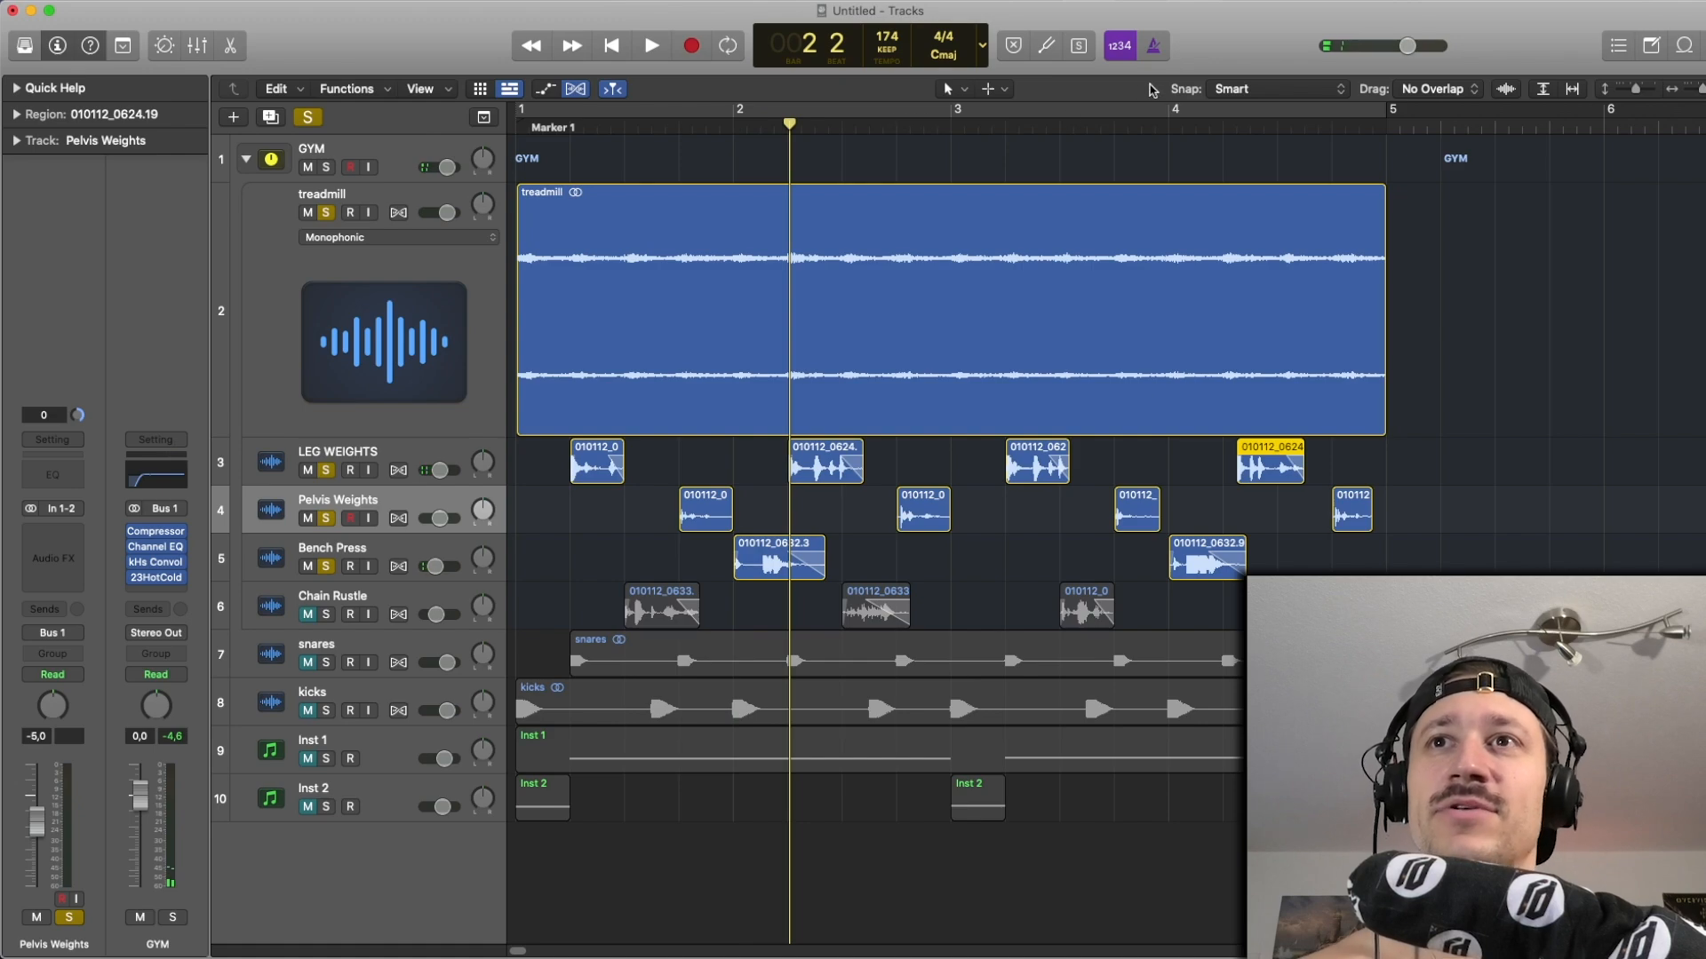
Listen repeatedly to the second Bench Press hit, starting playback from bar 4.
click(1170, 128)
key(space)
key(space)
click(1170, 128)
key(space)
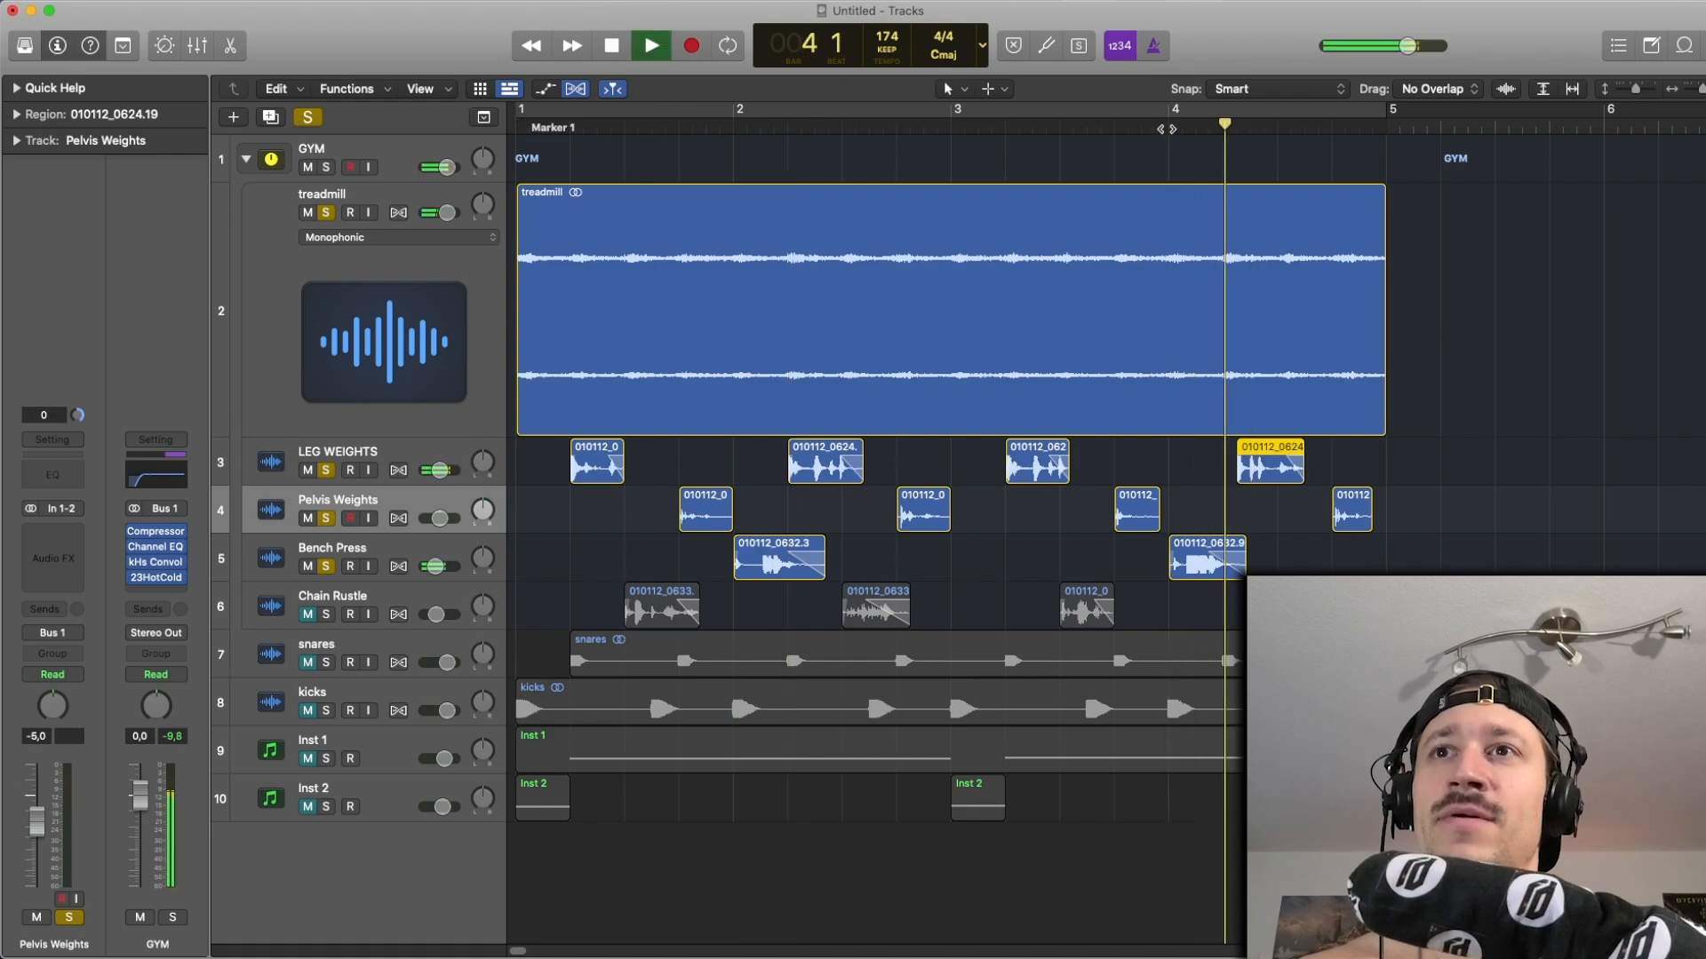
key(space)
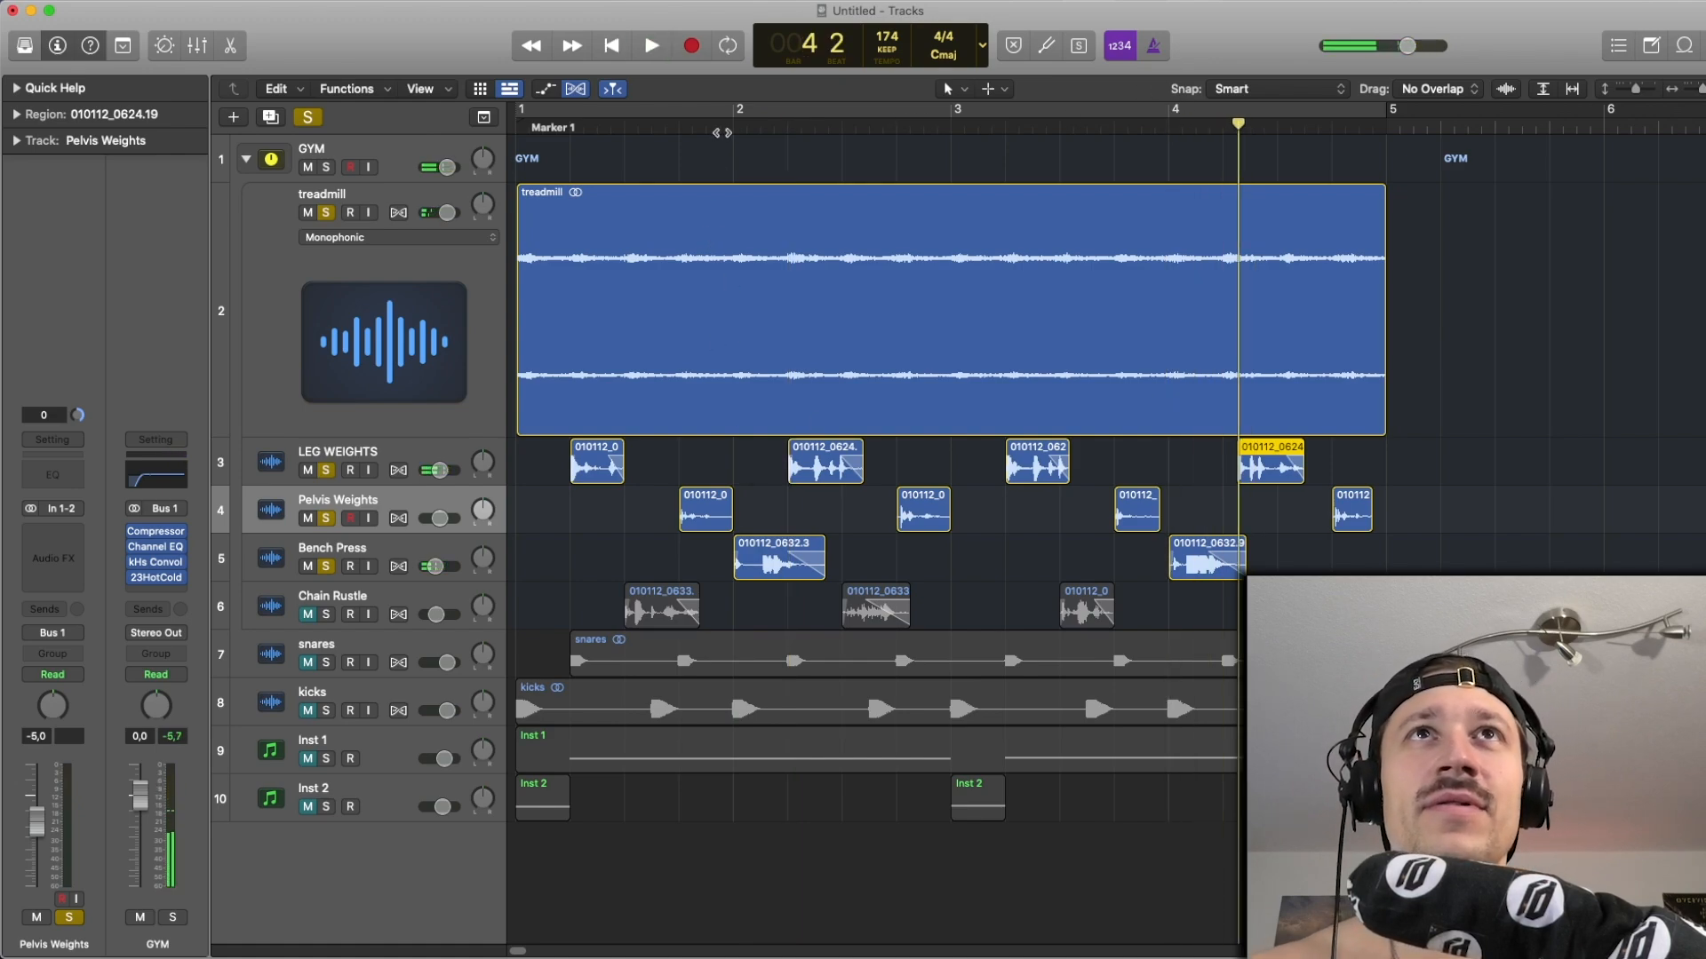
drag(738, 128, 1170, 146)
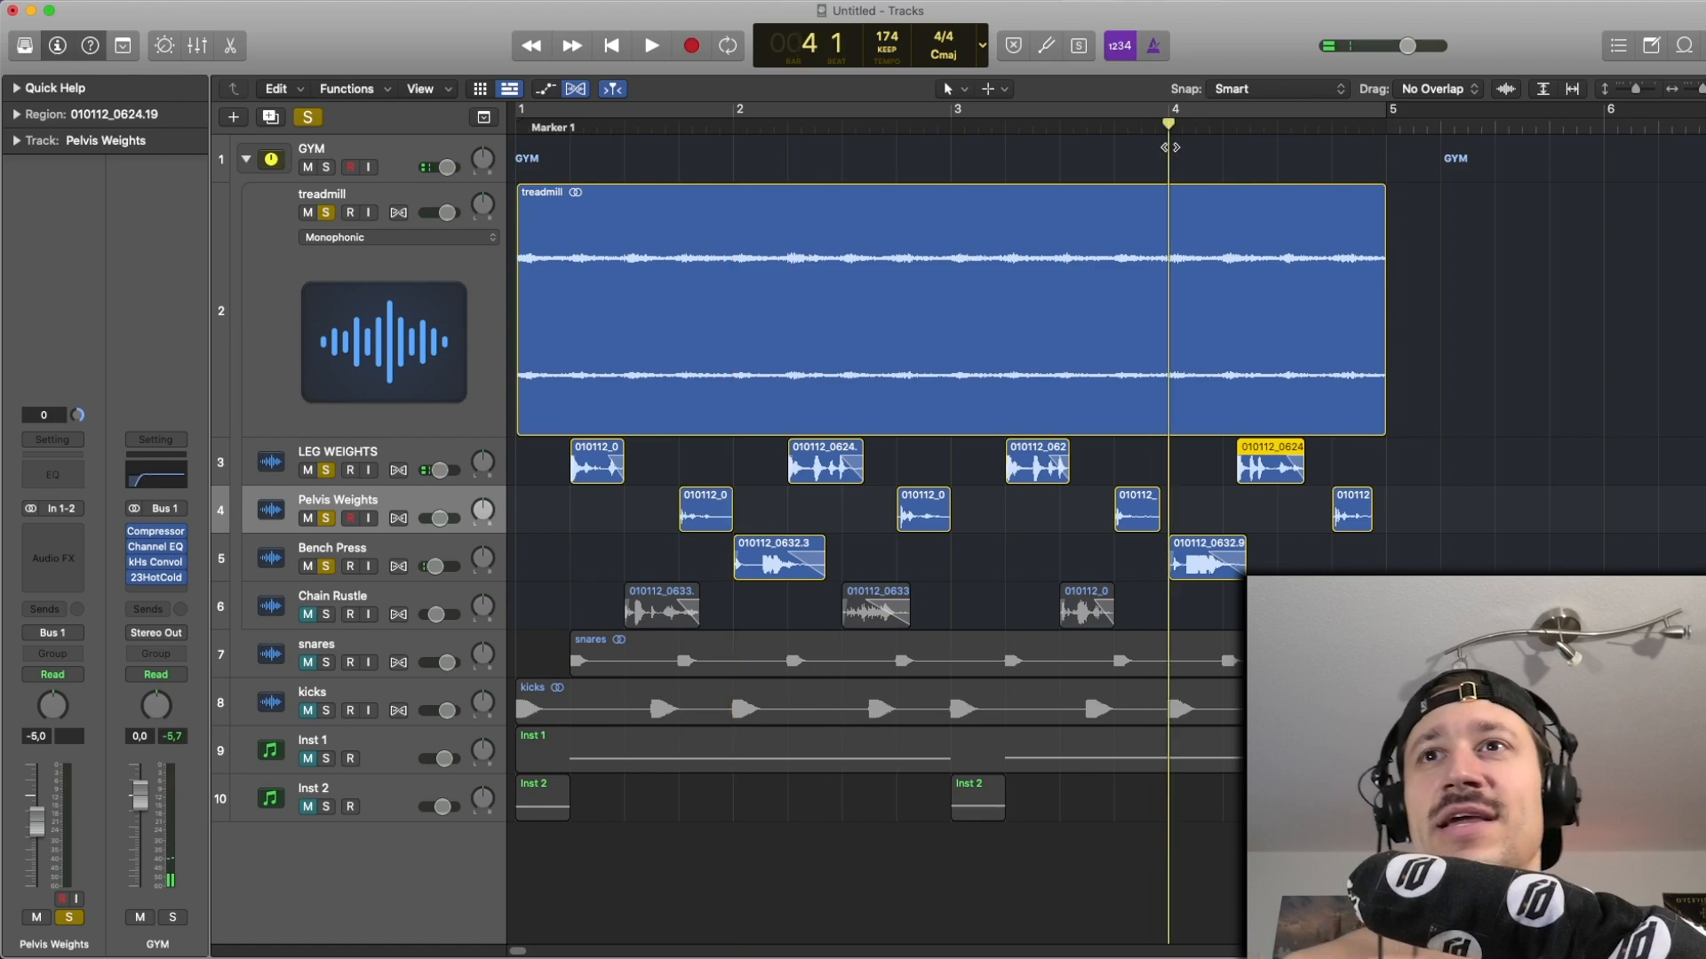
key(space)
key(space)
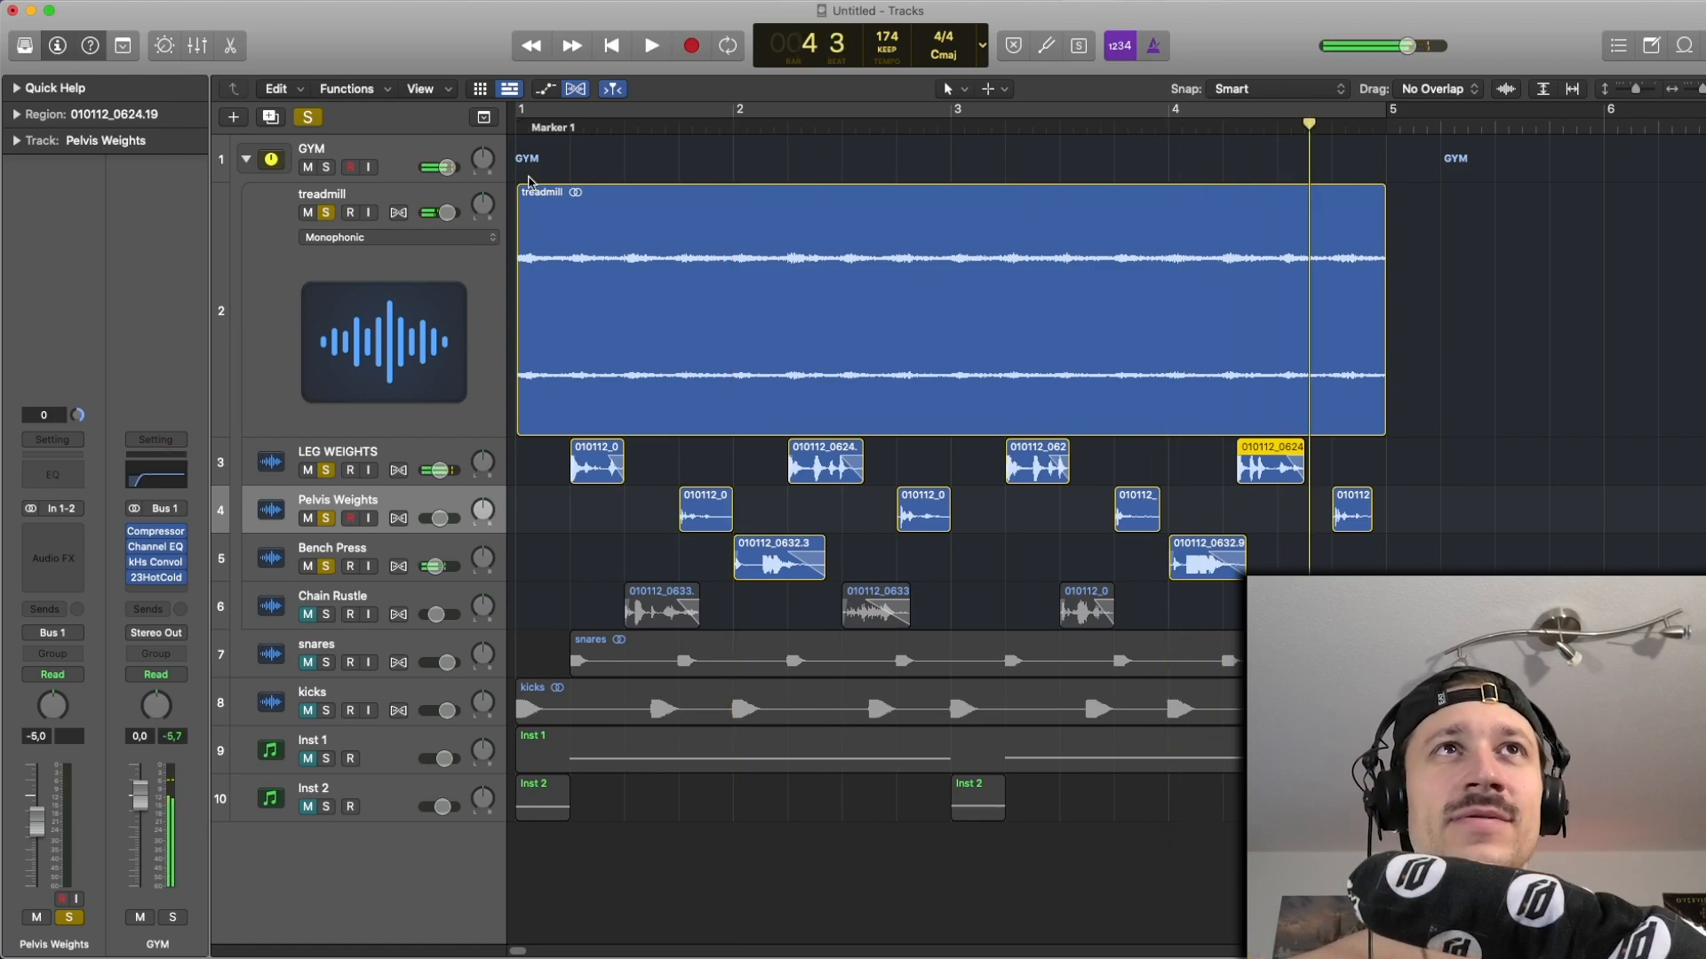
Turn the four-bar cycle back on and play the soloed layers from bar 1.
click(535, 165)
click(582, 111)
key(space)
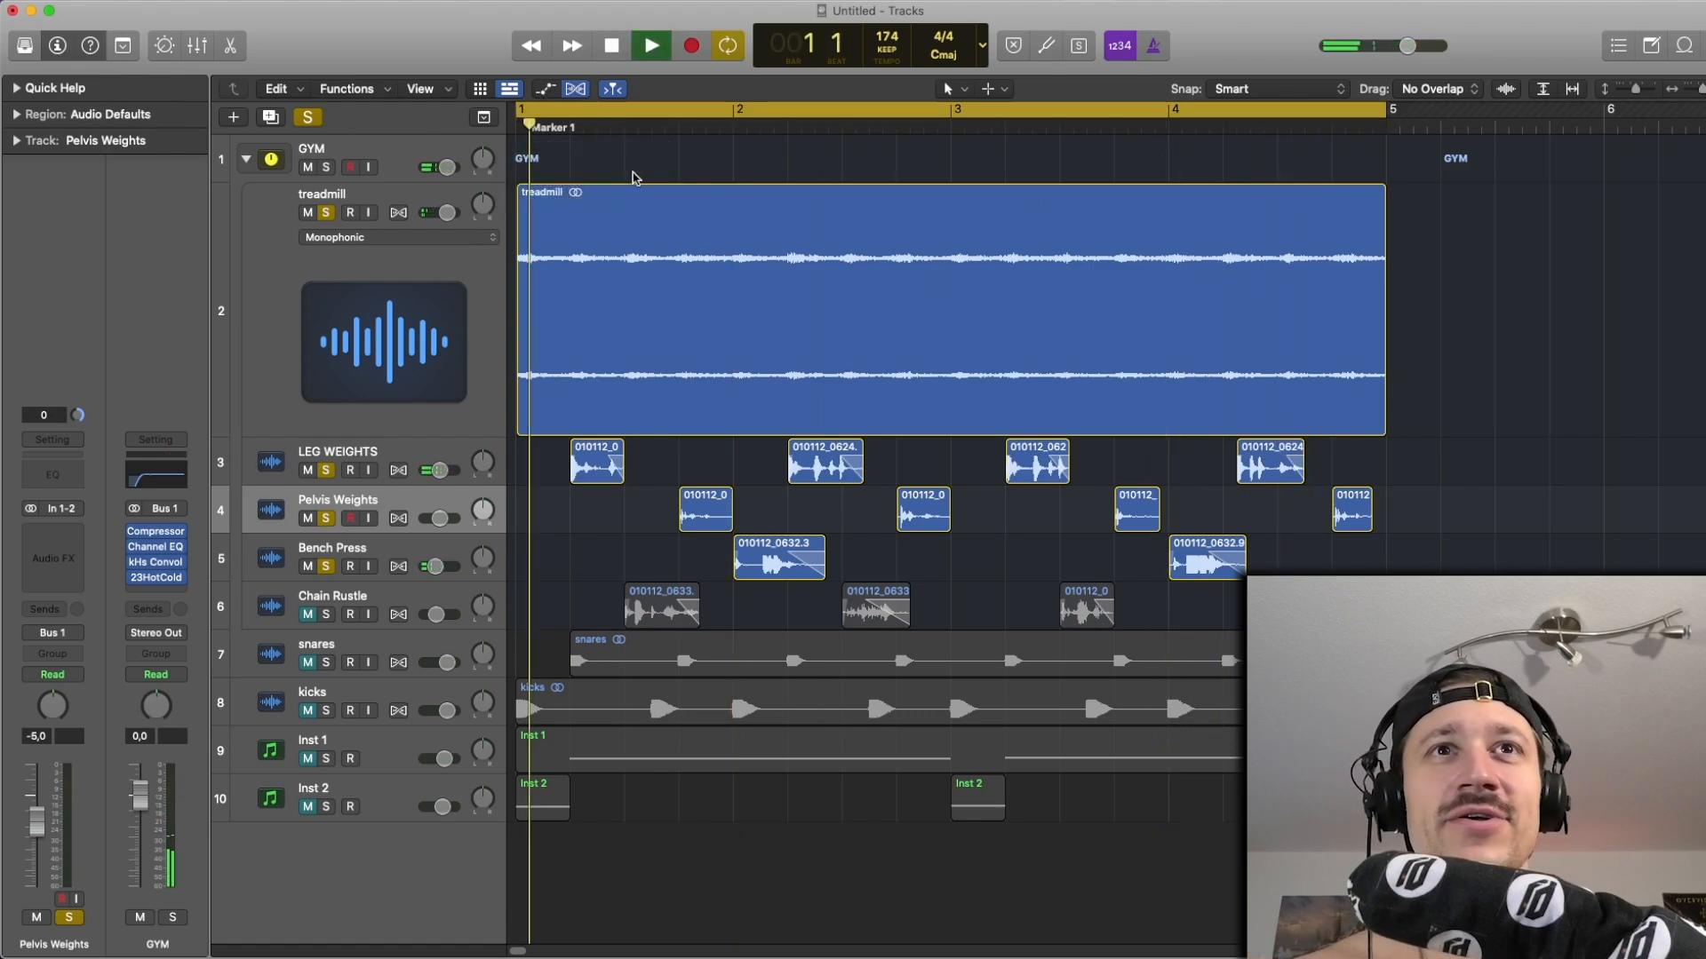
Compare the soloed weights and bench press layers with the treadmill track muted and unmuted.
click(307, 213)
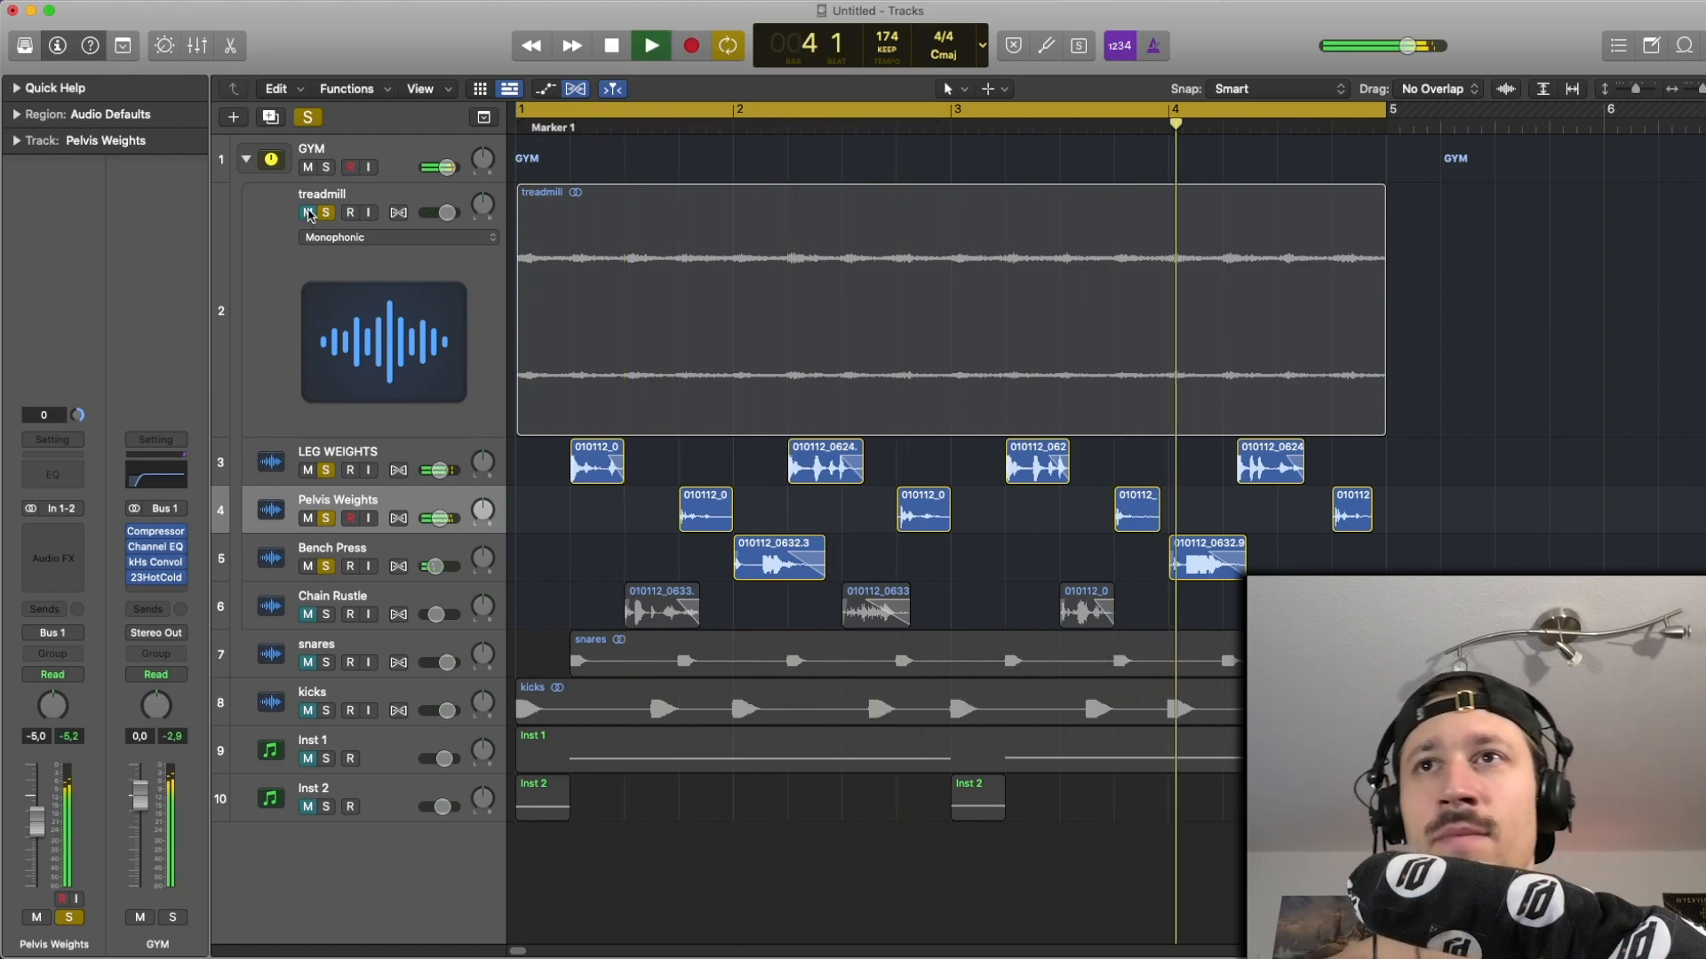
key(space)
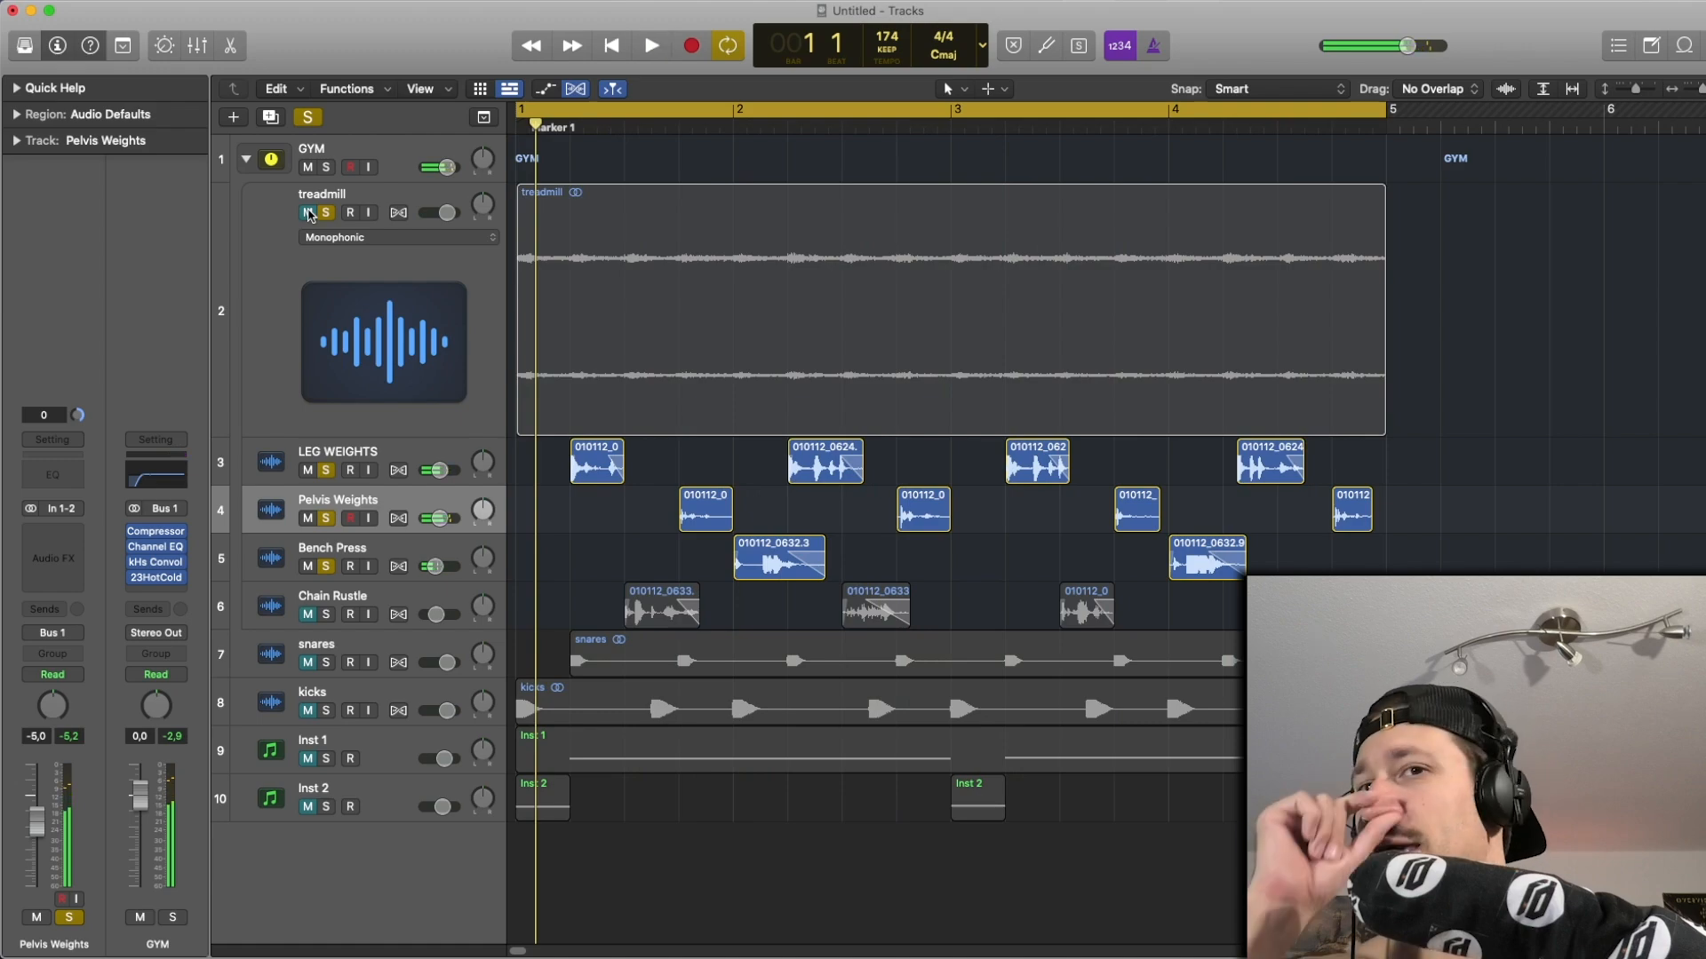
click(307, 213)
key(space)
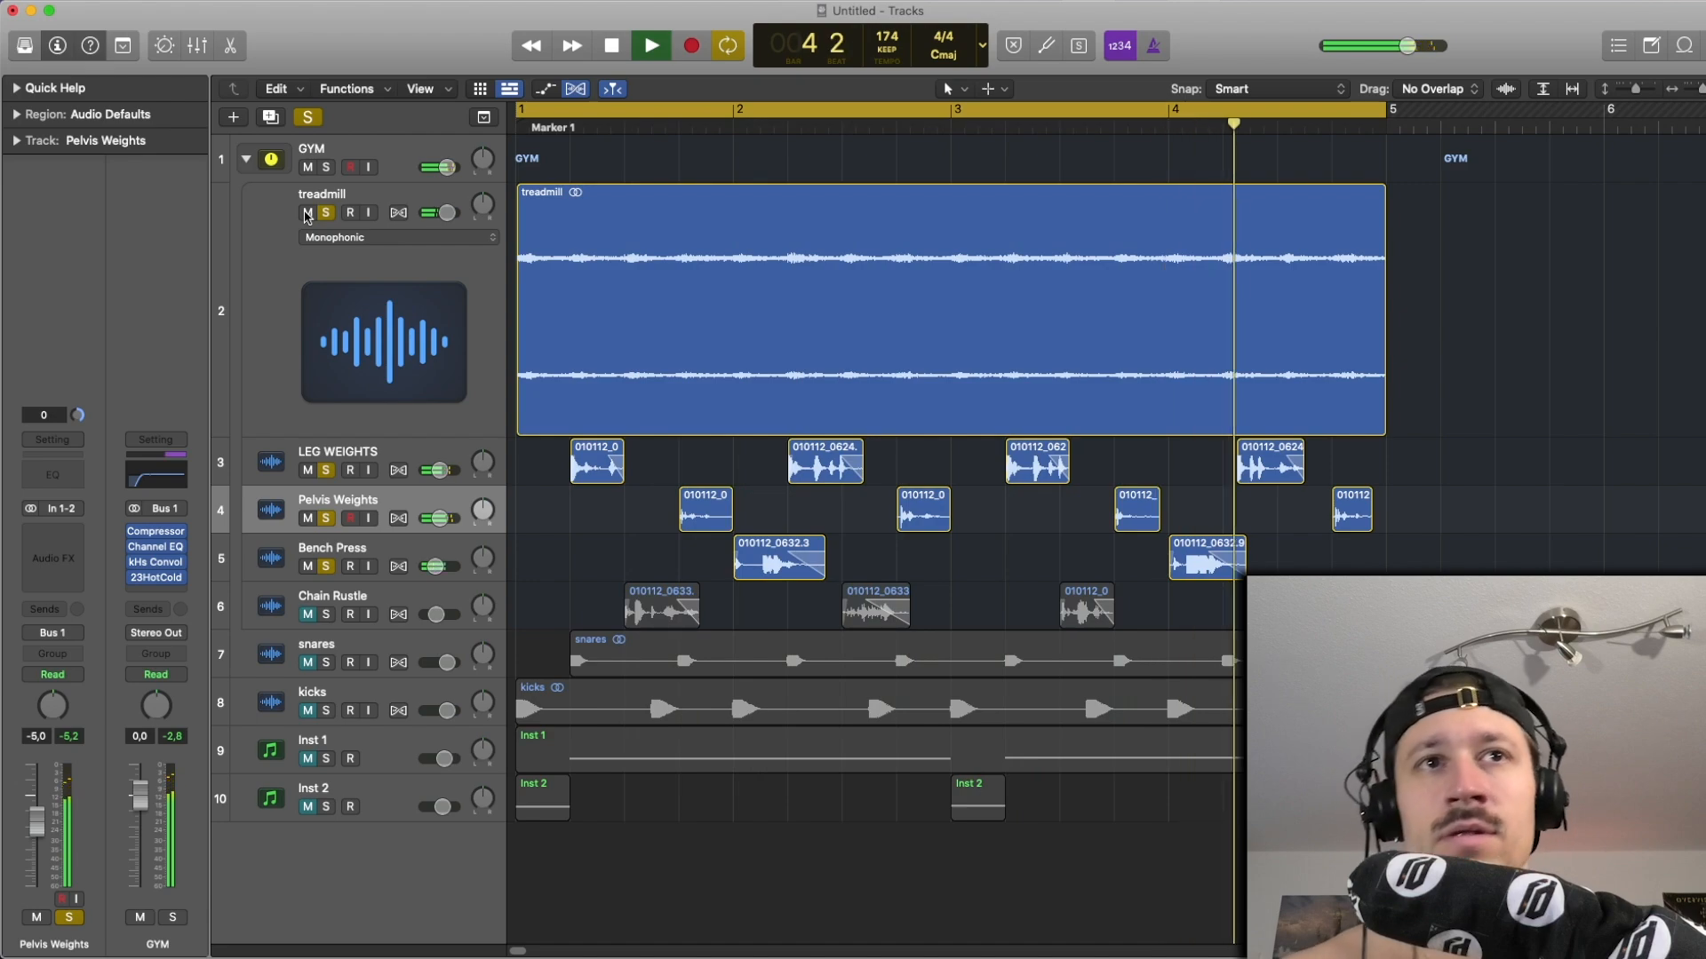
Stop playback, add Chain Rustle to the solo and play its first hit at beat 3 of bar 1.
key(space)
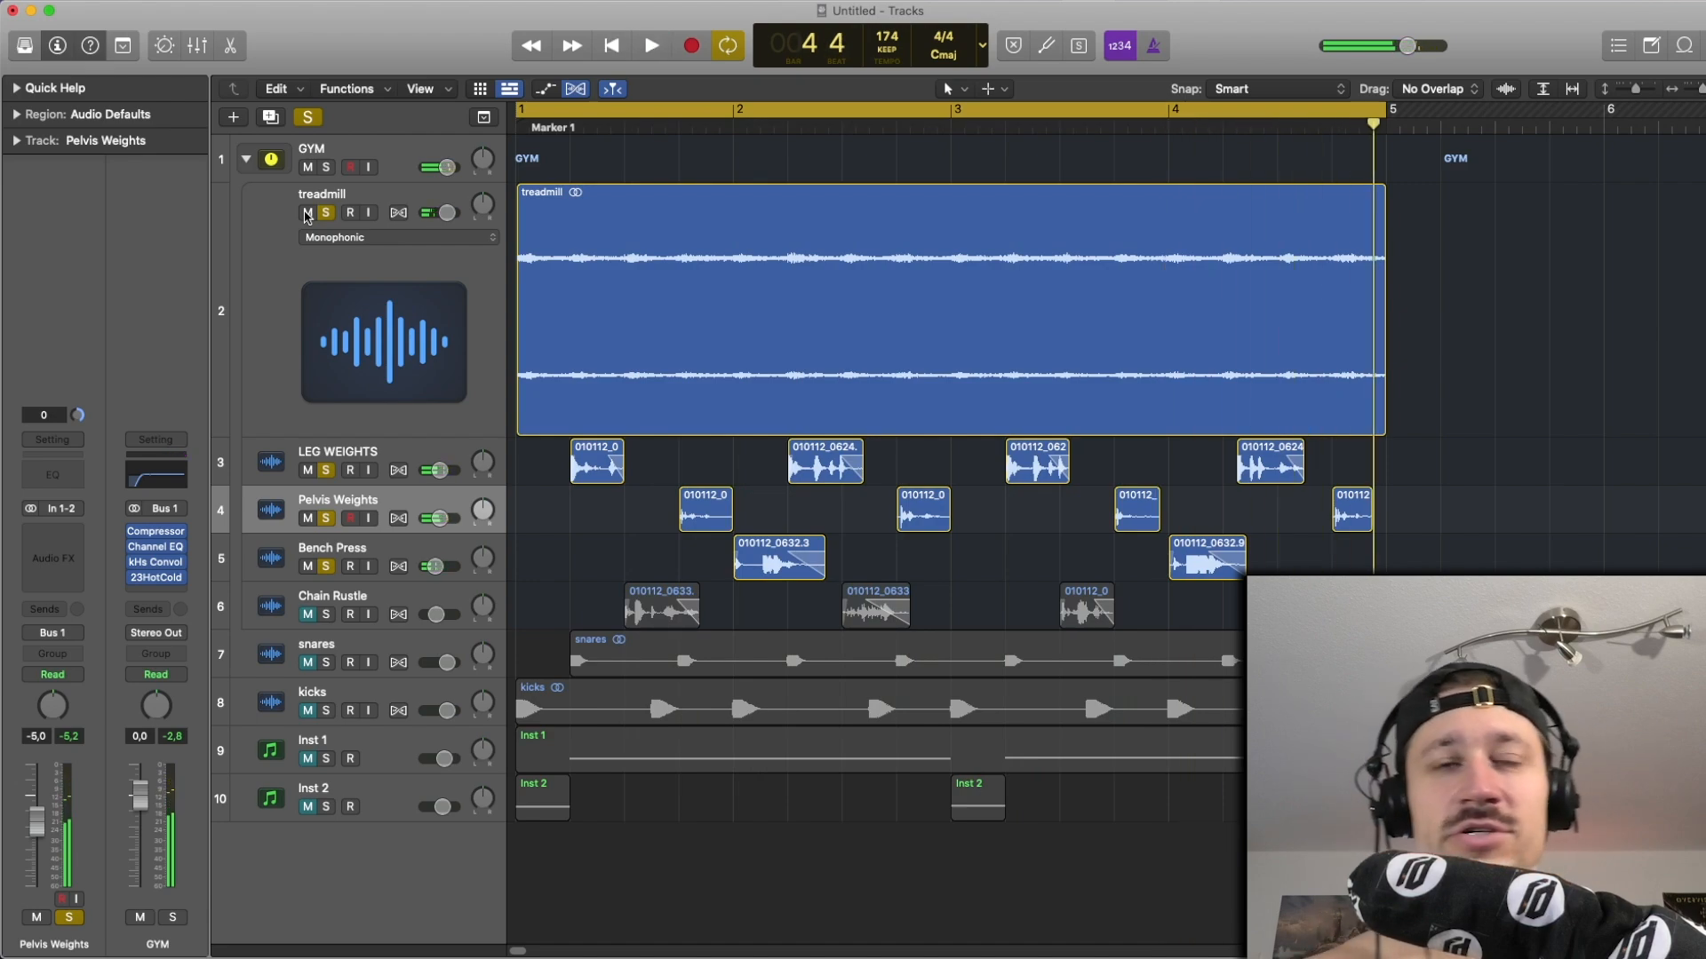
click(326, 615)
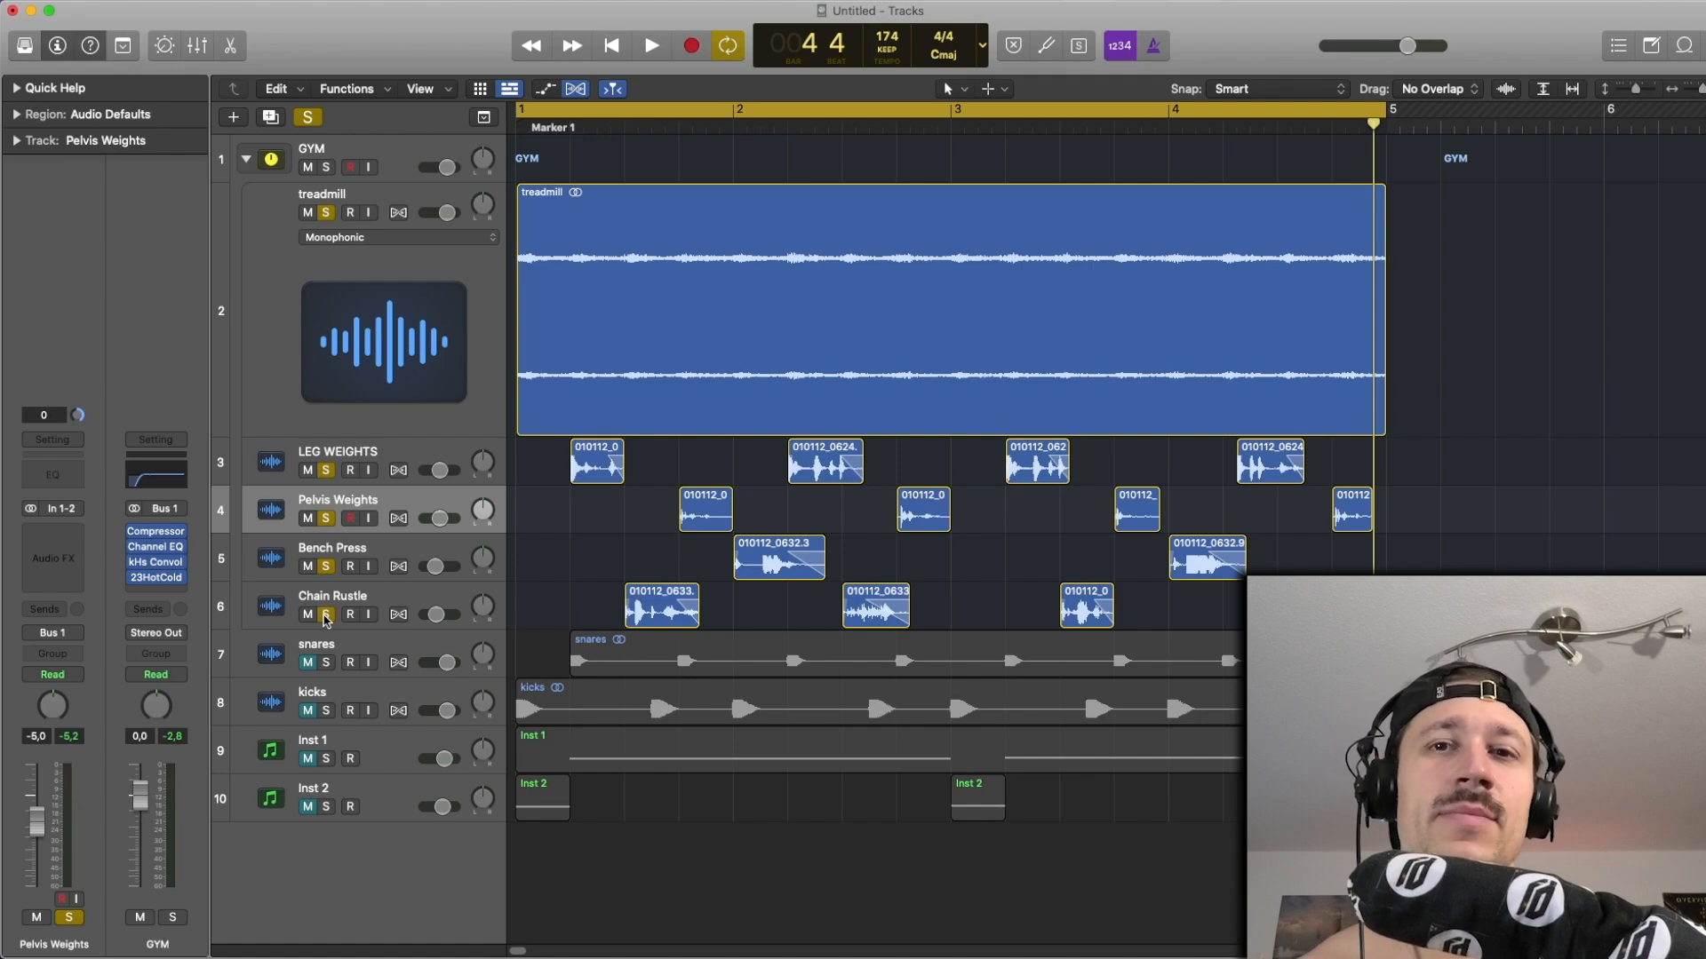
click(629, 131)
key(space)
key(space)
Listen to the remaining Chain Rustle hits in bars 2, 3 and 4, starting playback at each one.
click(847, 133)
key(space)
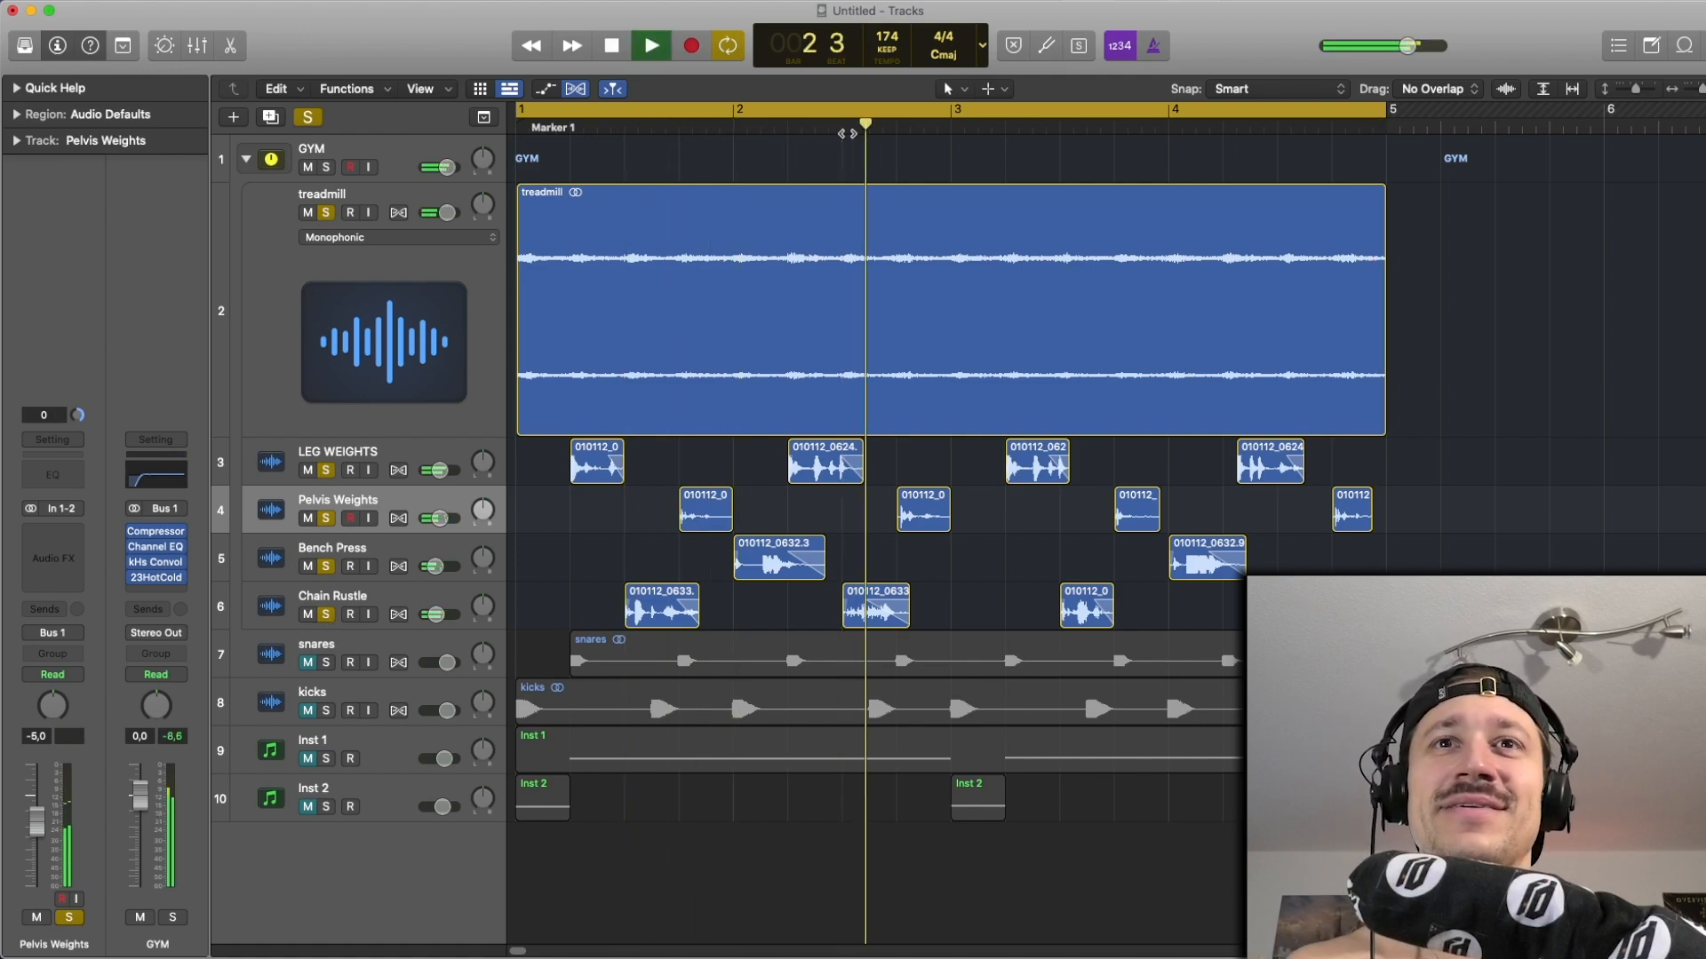
click(844, 133)
key(space)
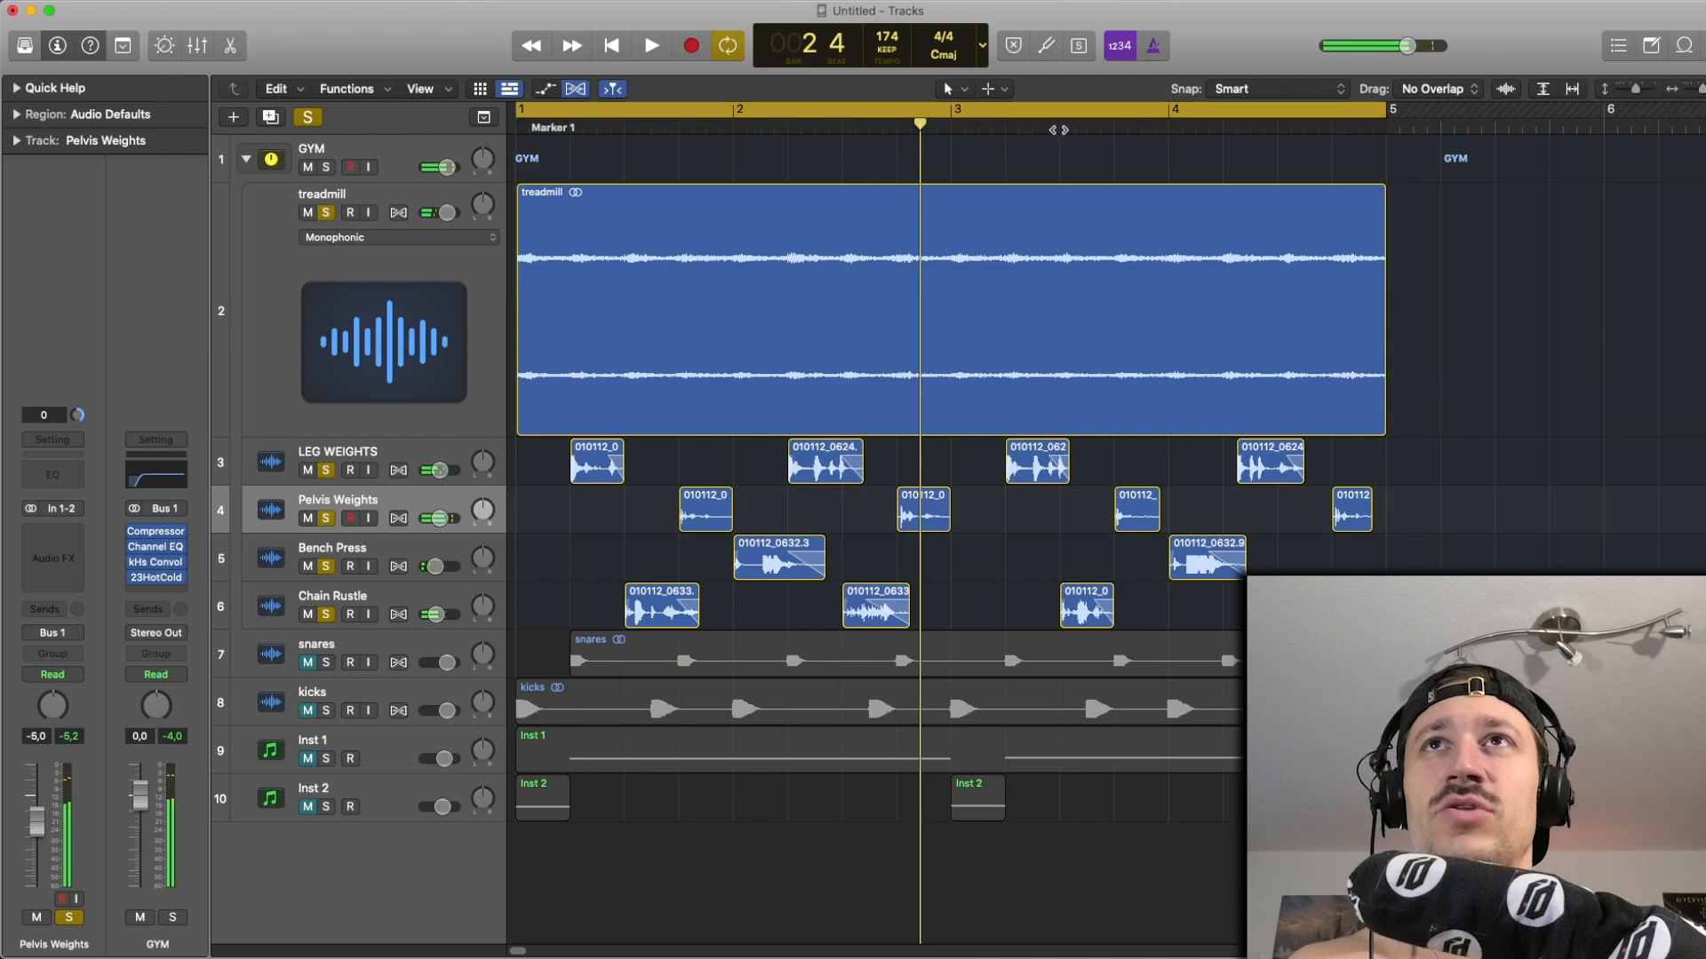
click(1061, 130)
key(space)
click(1277, 130)
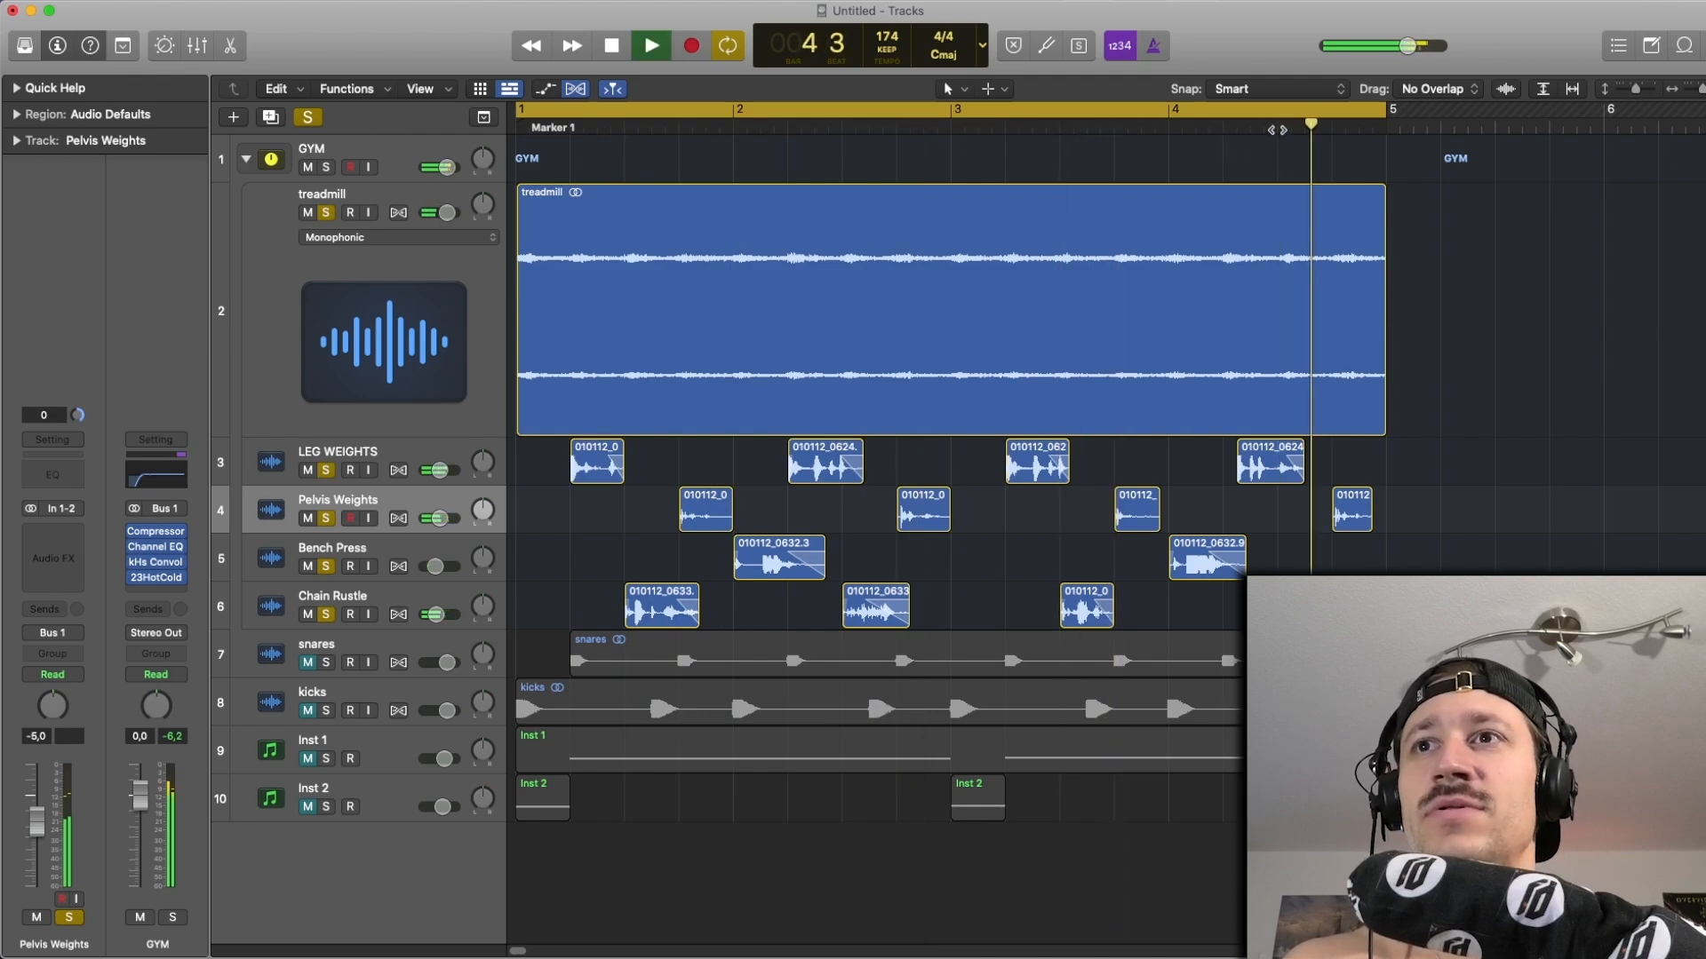
key(space)
click(1060, 129)
click(1041, 128)
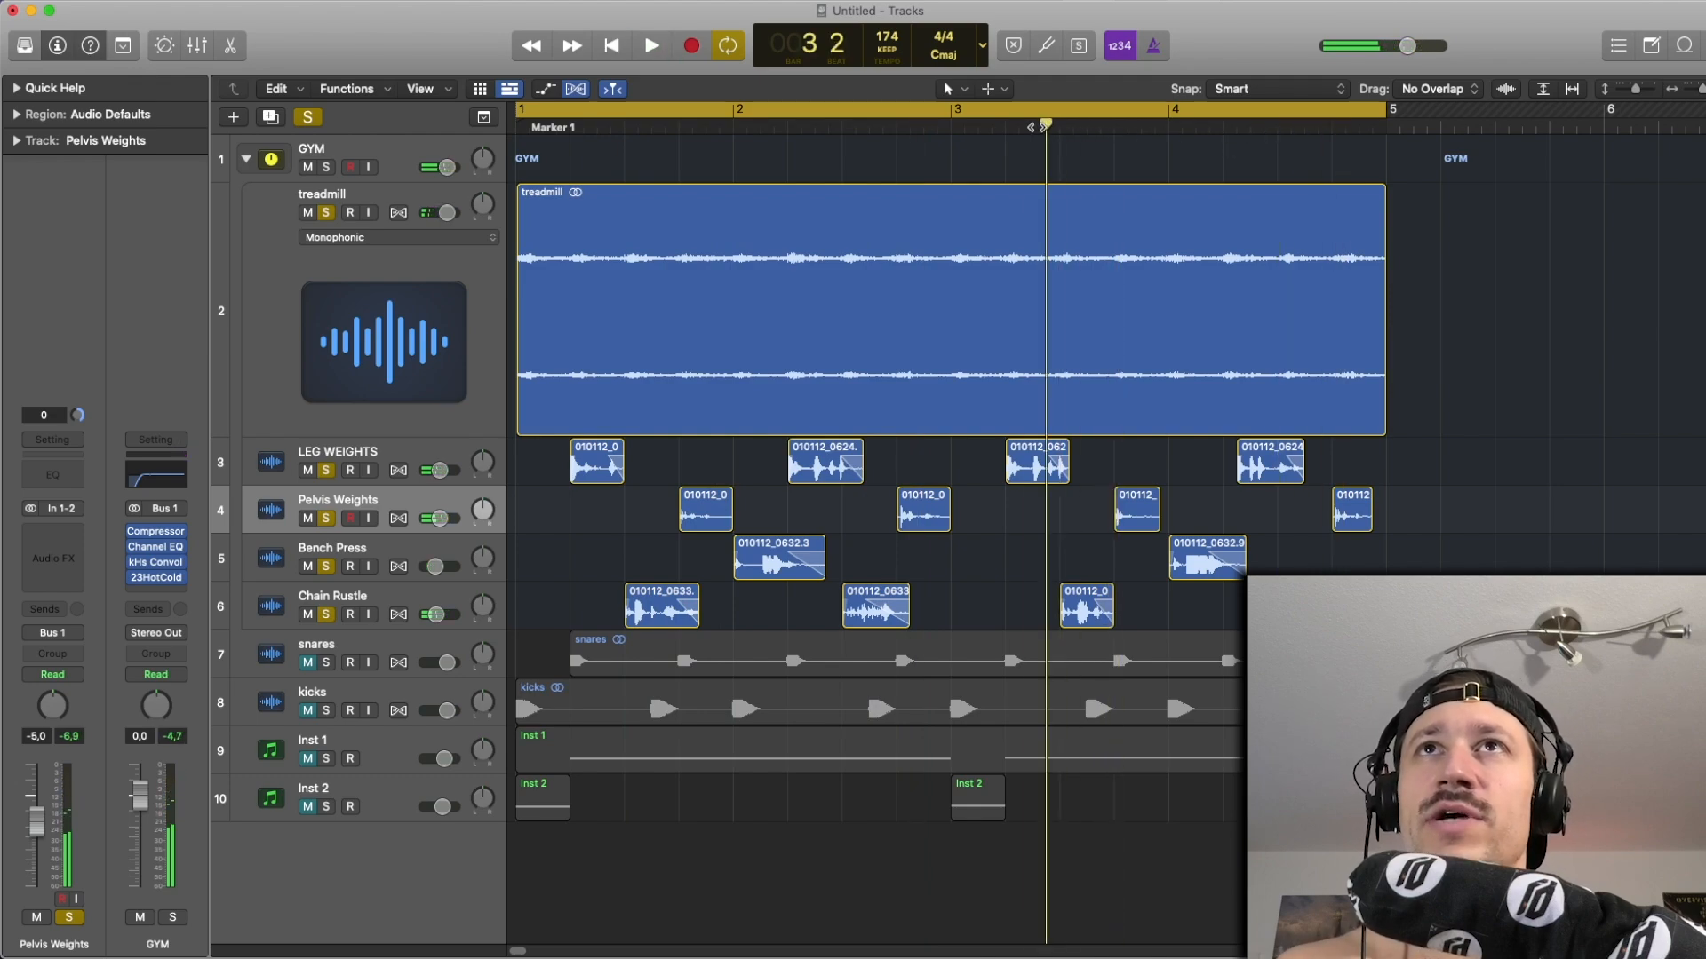
Play the five soloed gym layers together through the cycle, starting from beat 3 of bar 1.
drag(1041, 127, 624, 176)
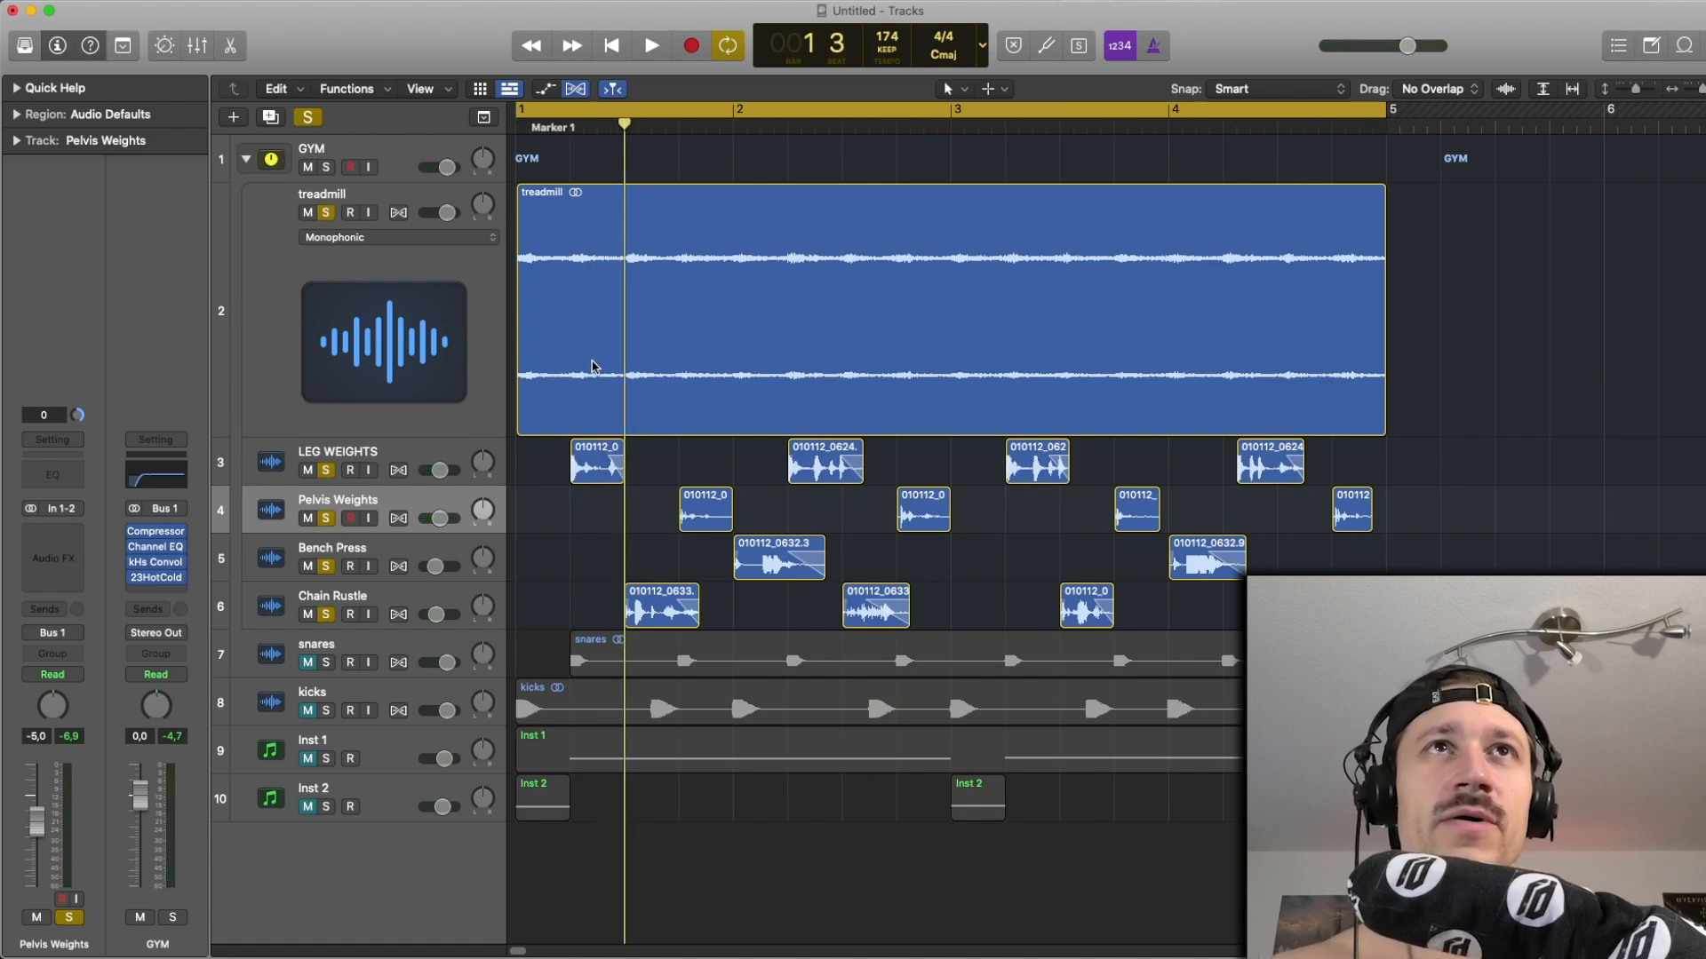
key(space)
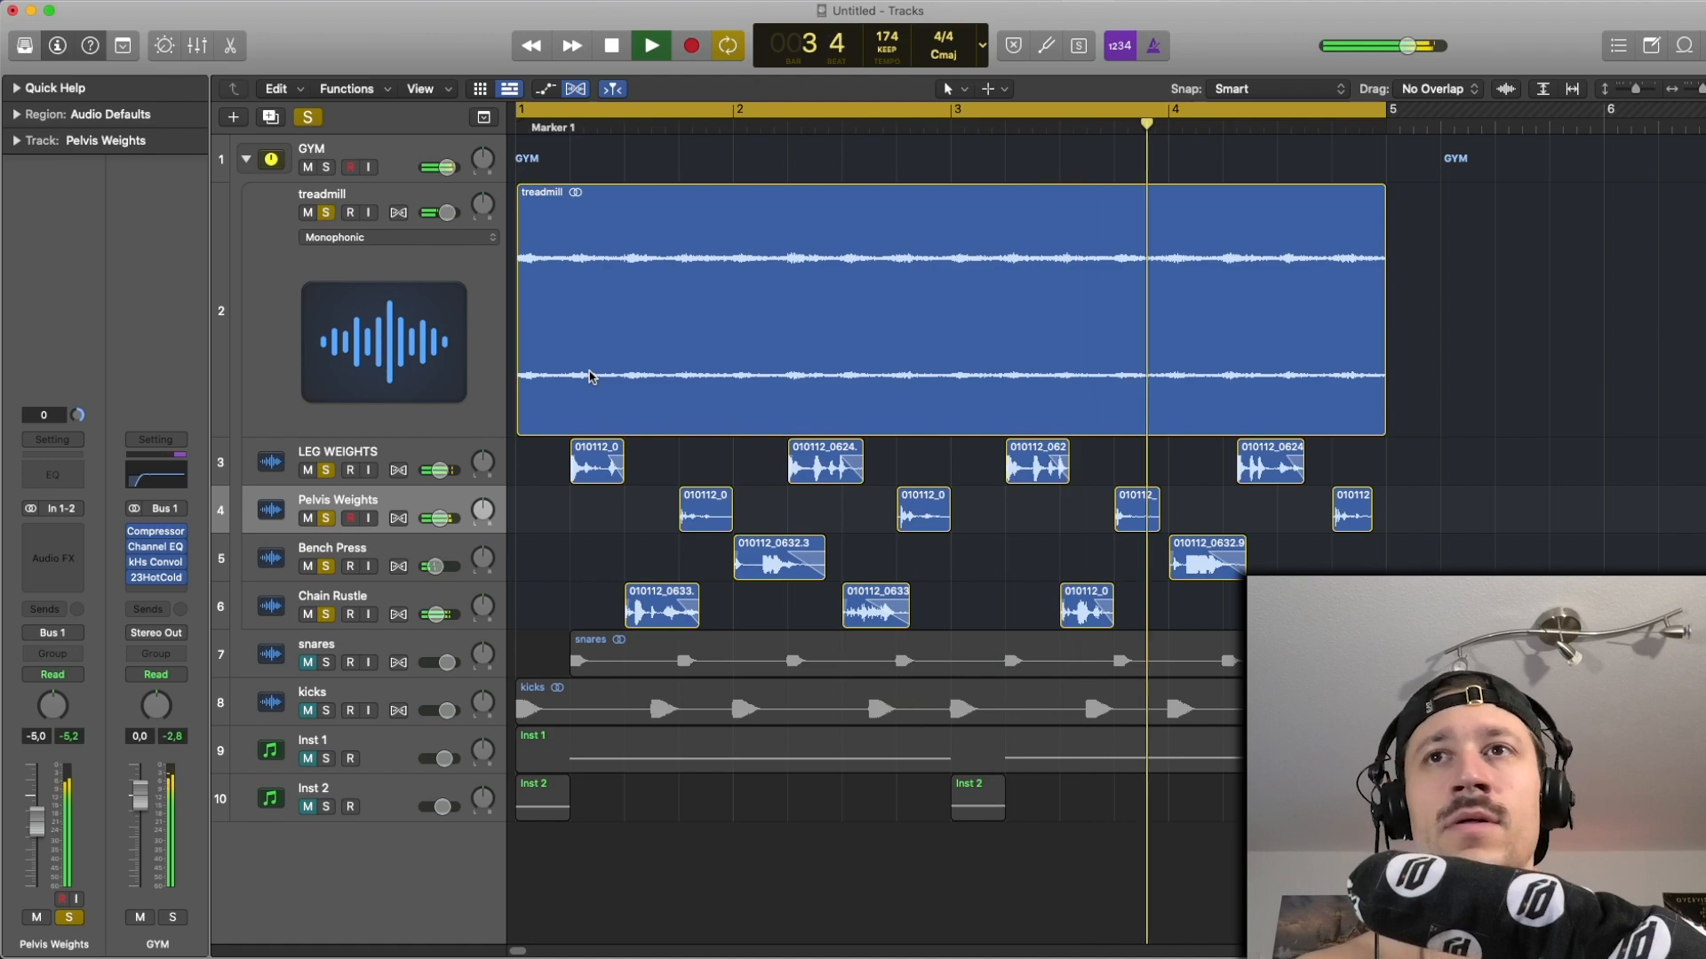
key(space)
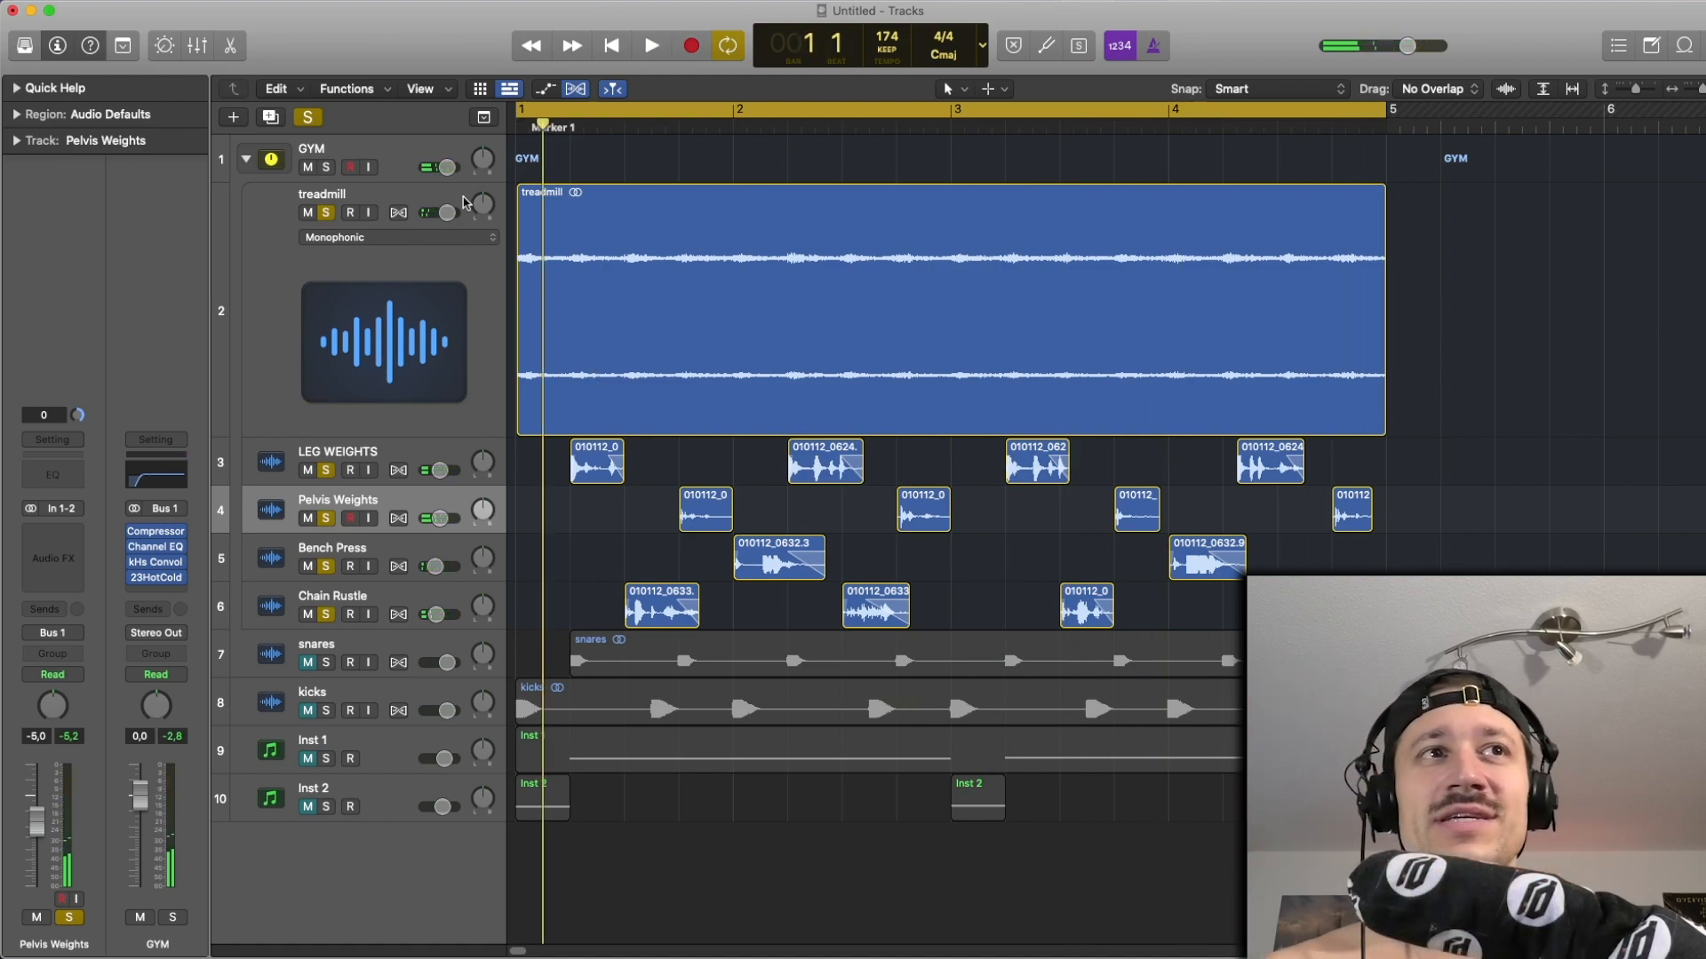
Select the treadmill track, return it to normal height and play the soloed layers from the start of bar 1.
click(331, 341)
key(ctrl+z)
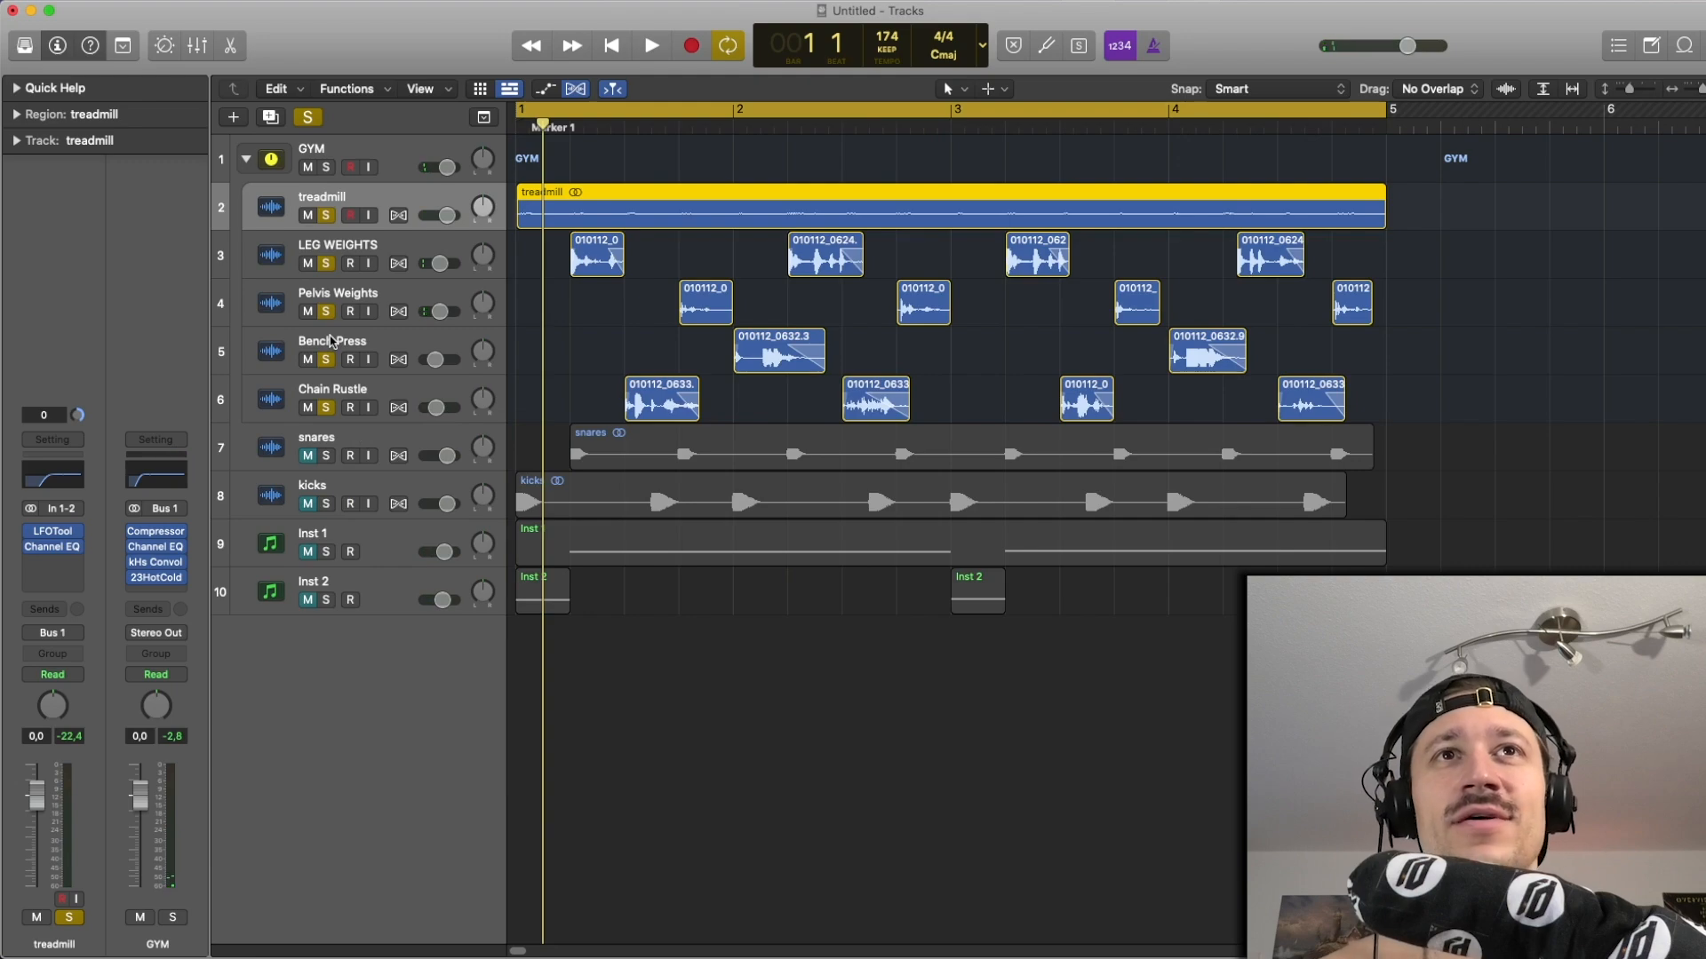
key(space)
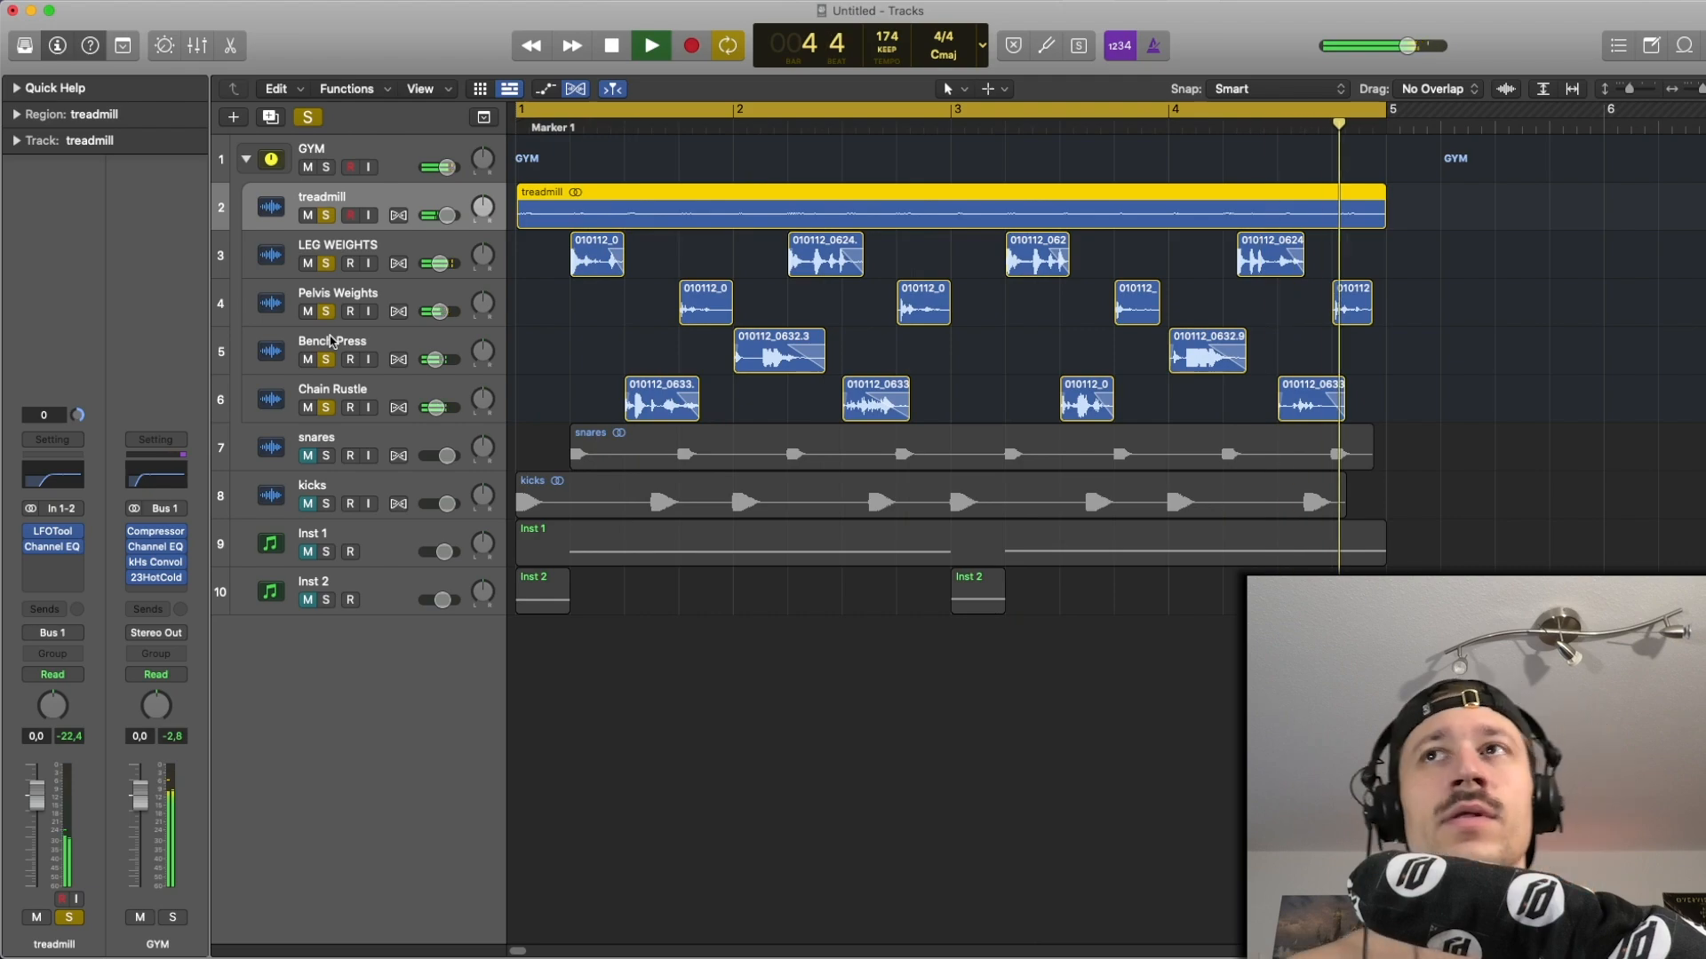
key(space)
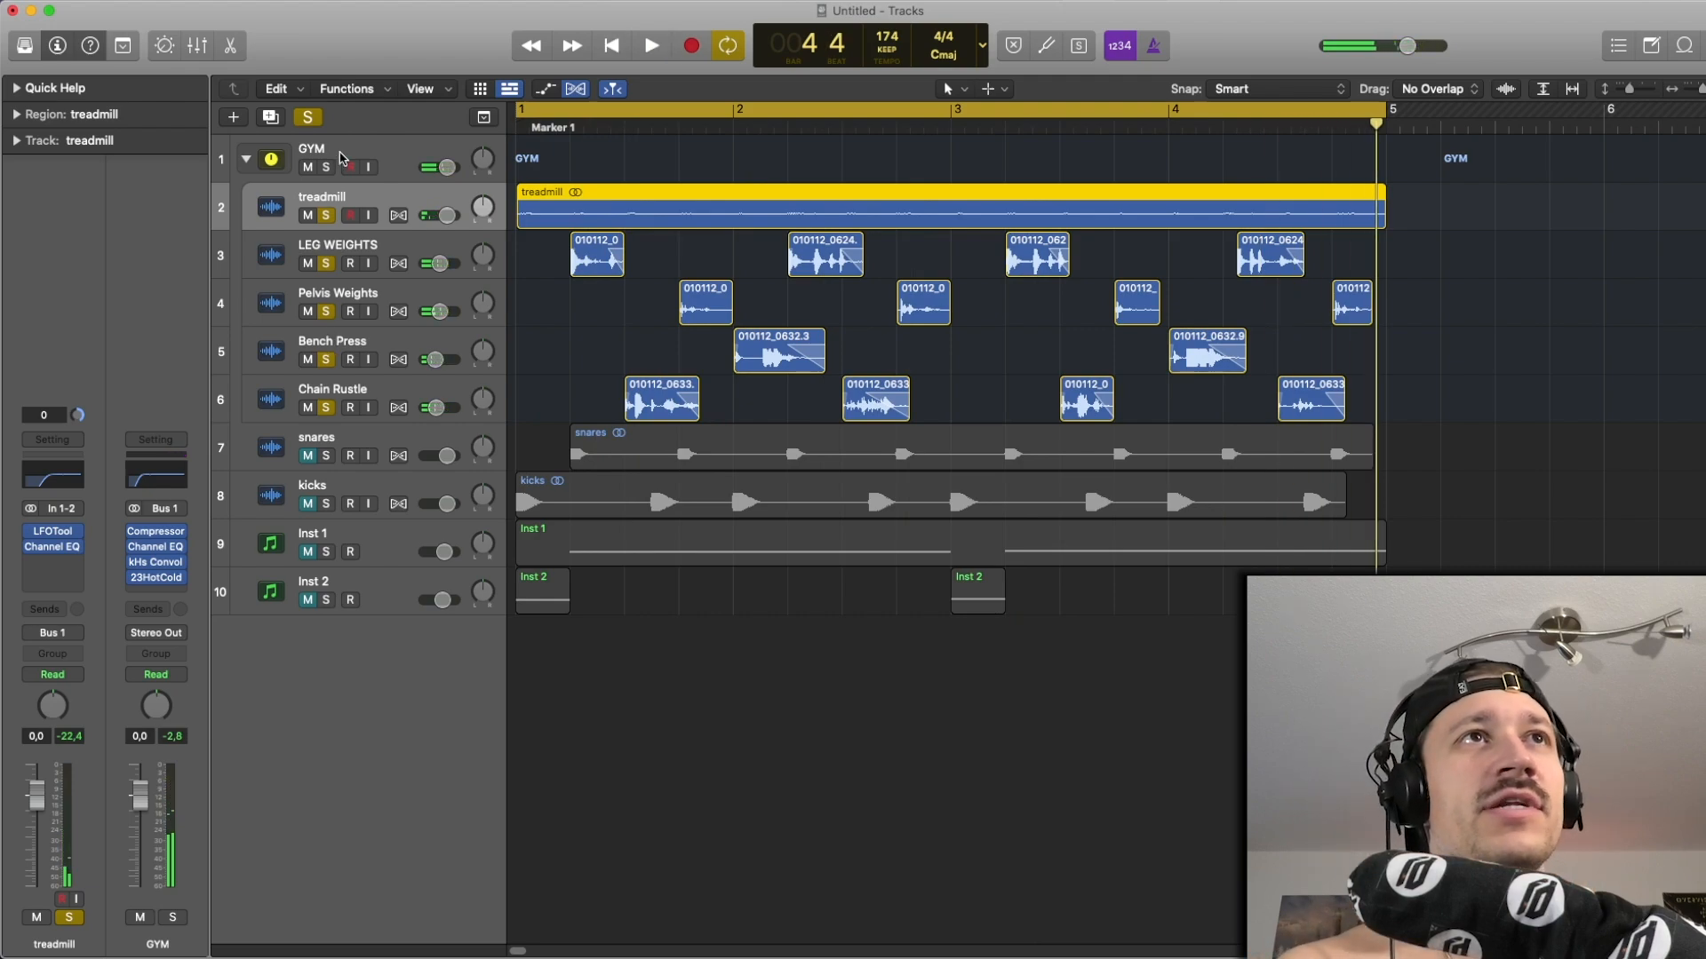
Open the Compressor on the GYM stack and watch its gain reduction while the soloed layers play.
click(342, 153)
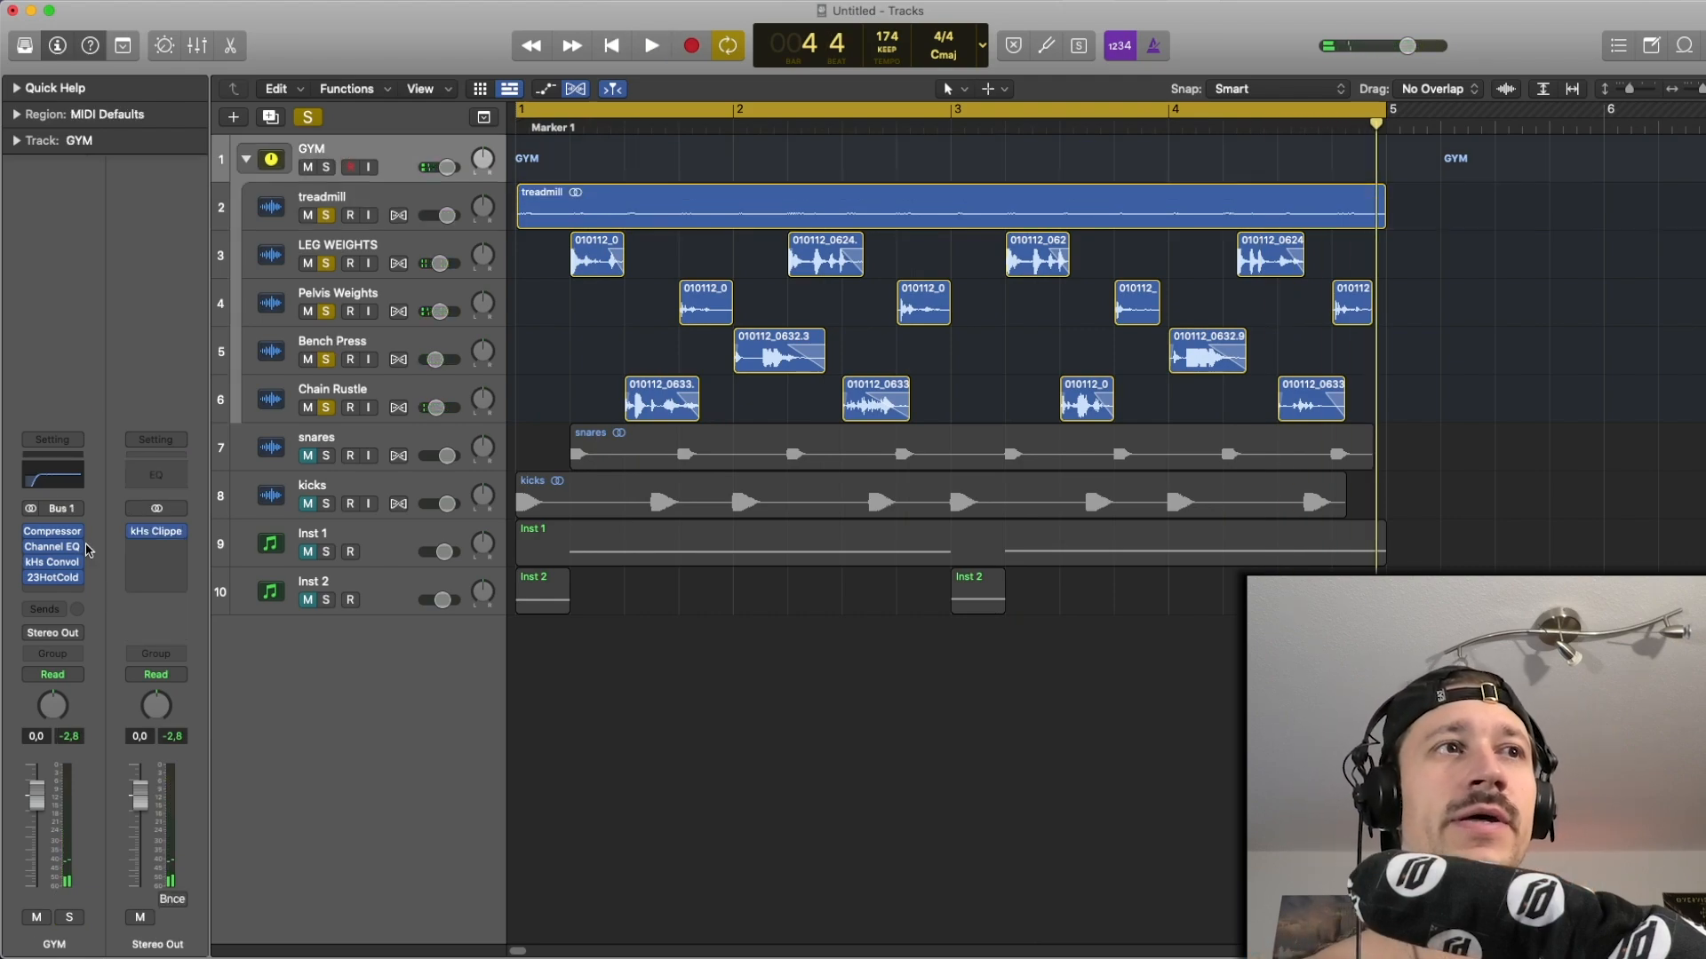
click(55, 533)
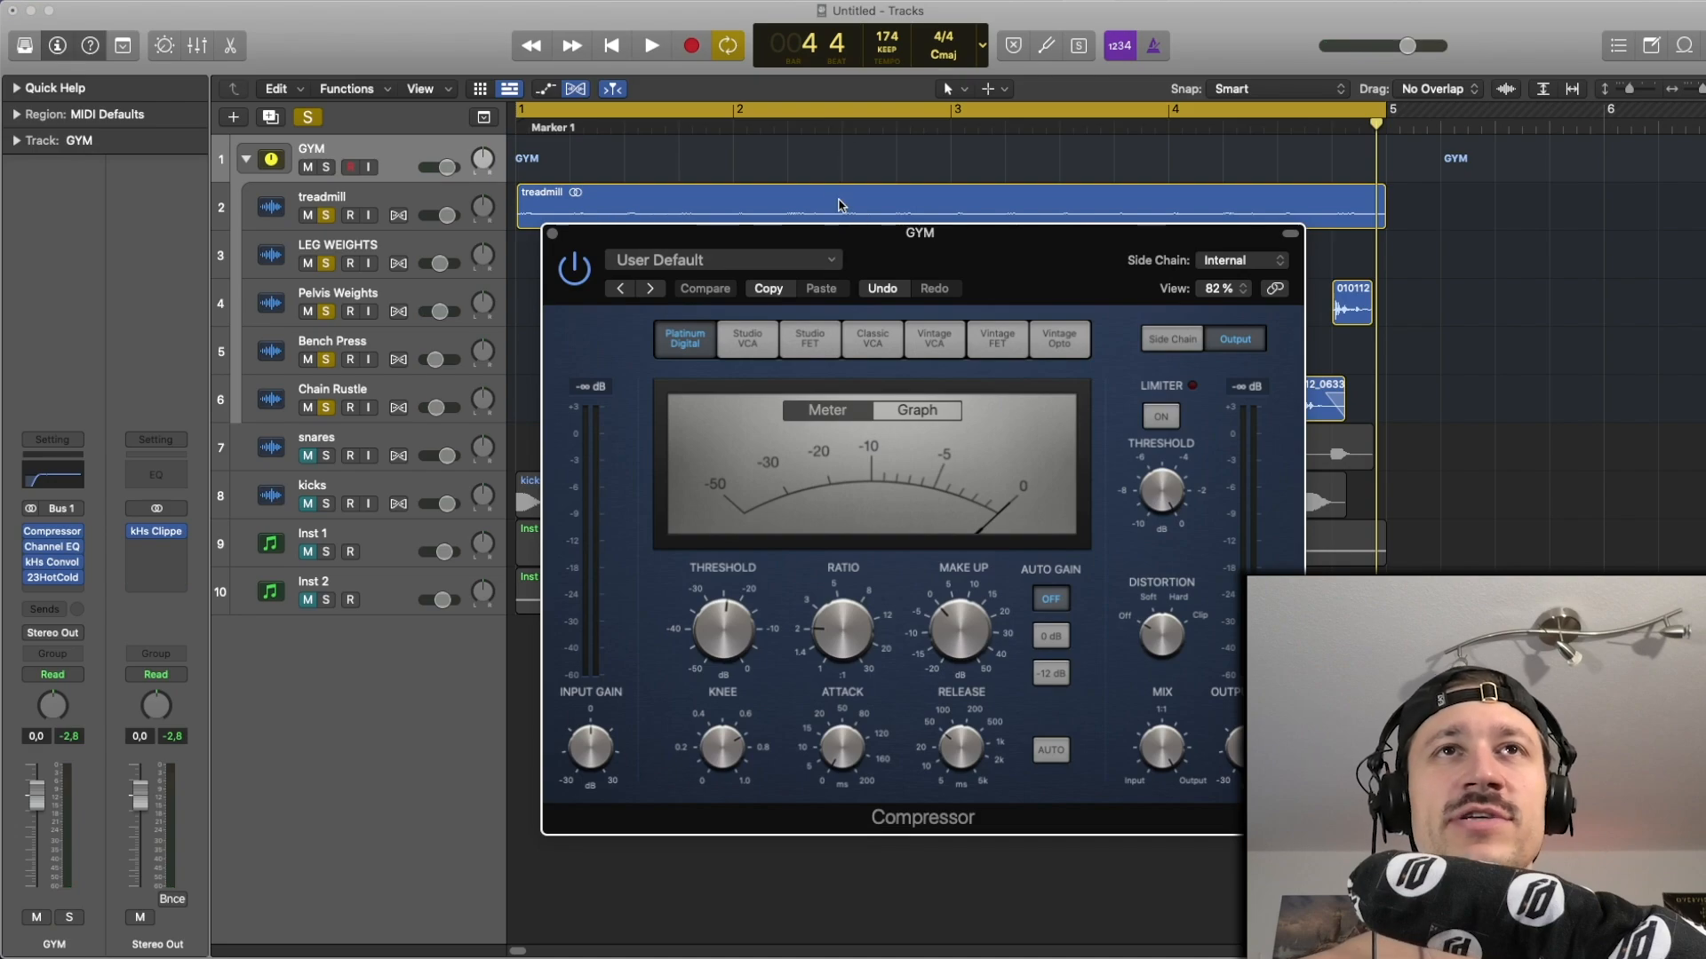
drag(873, 233, 475, 78)
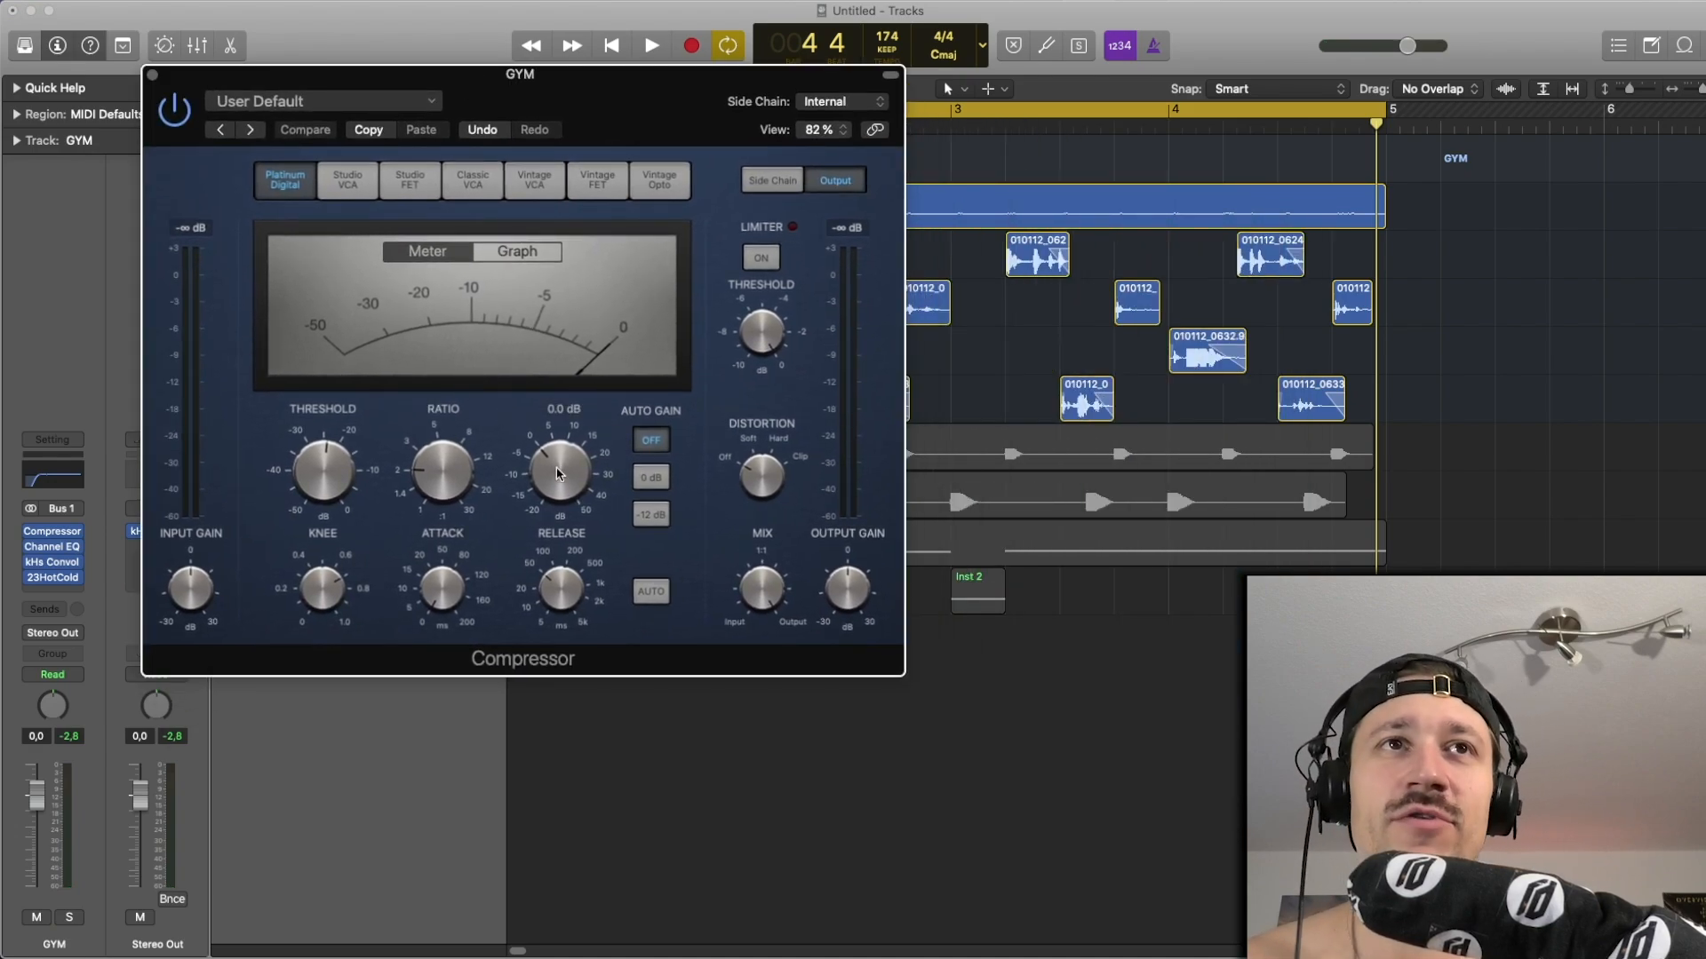
mouse_move(338, 474)
key(space)
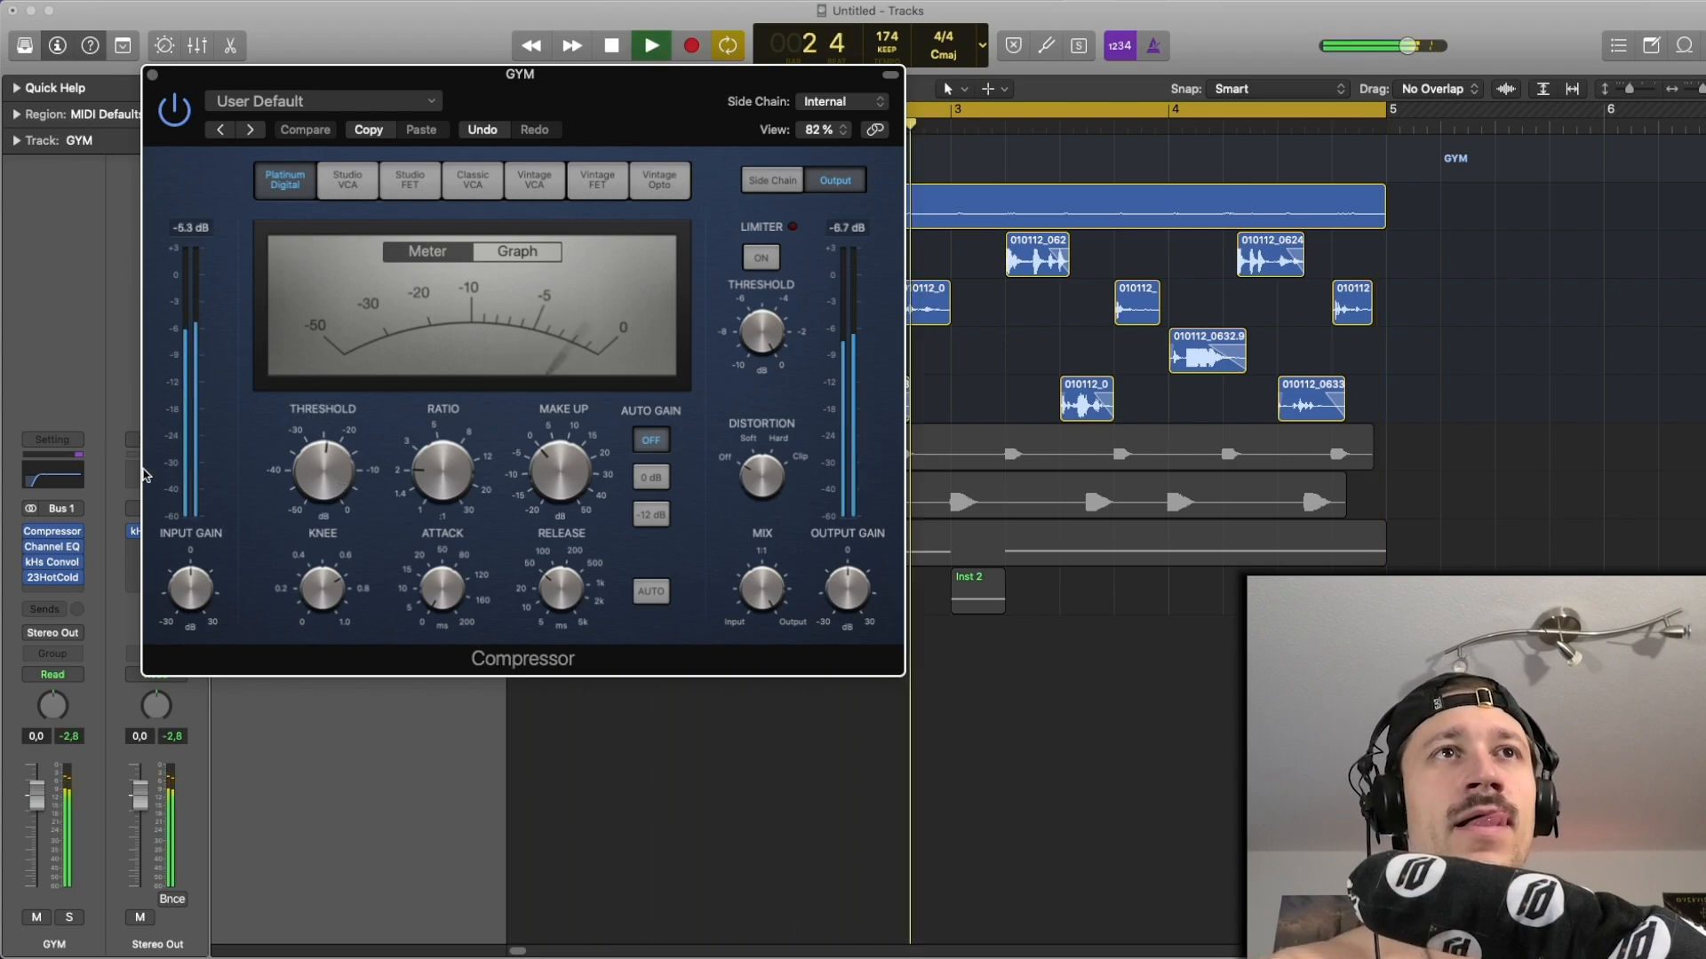
key(space)
Open the GYM stack's Channel EQ, set its low cut to 96 Hz and play the layers through it.
click(62, 546)
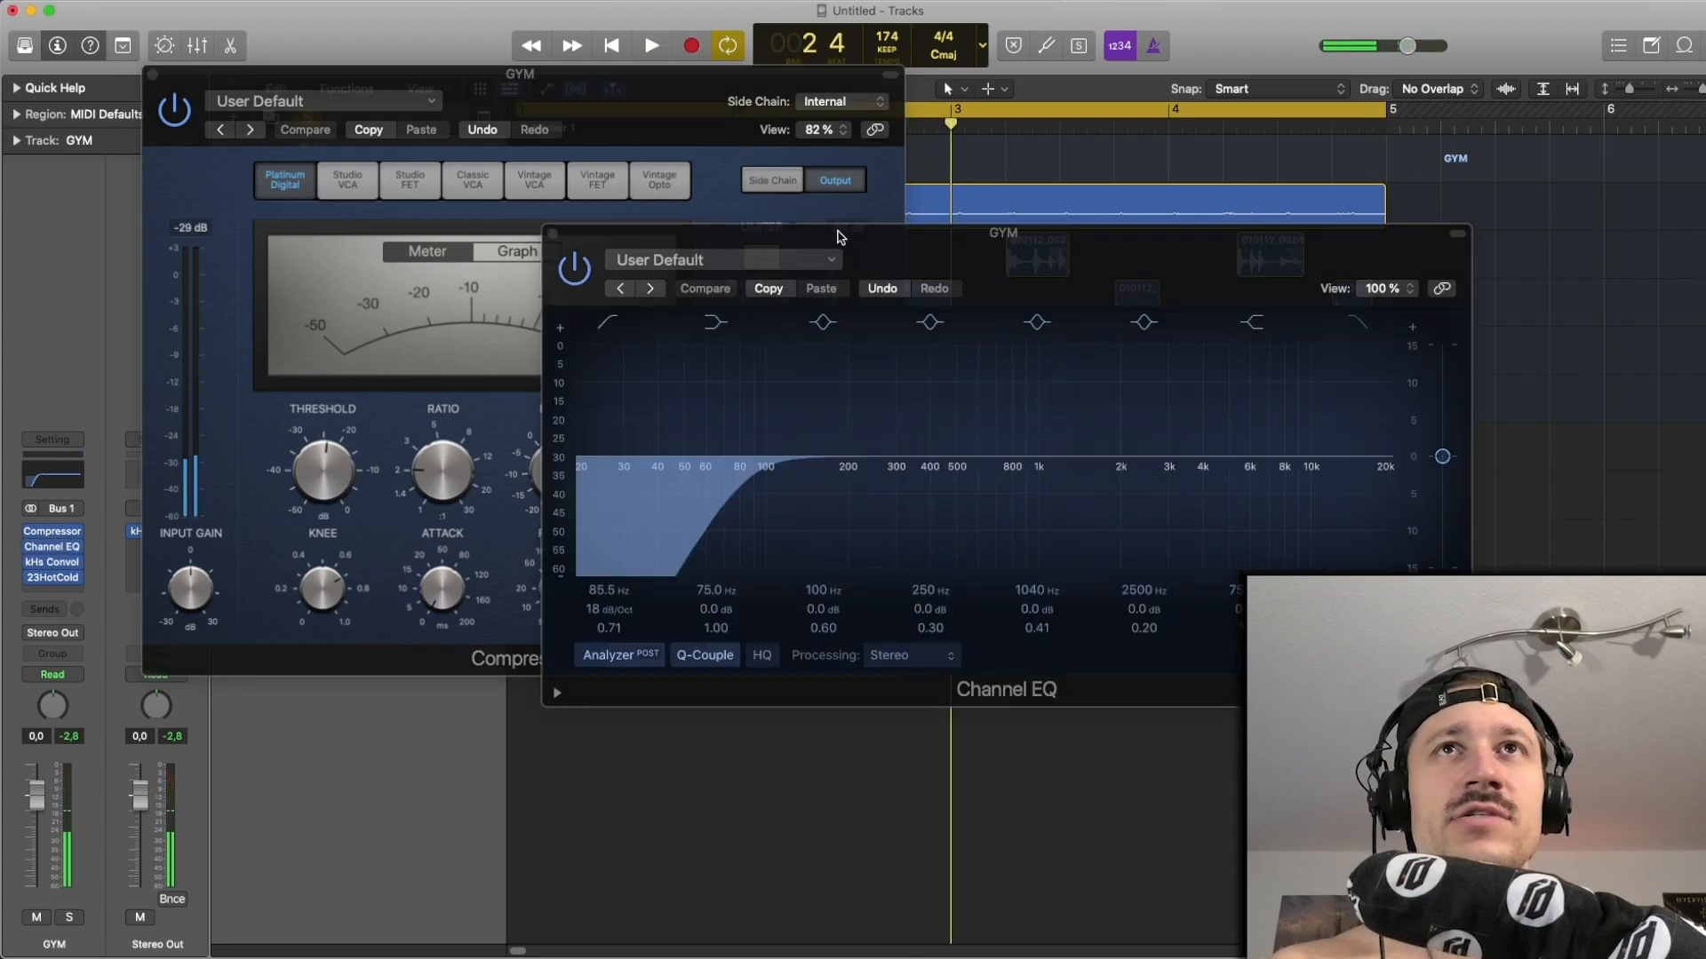
drag(836, 233, 499, 206)
key(space)
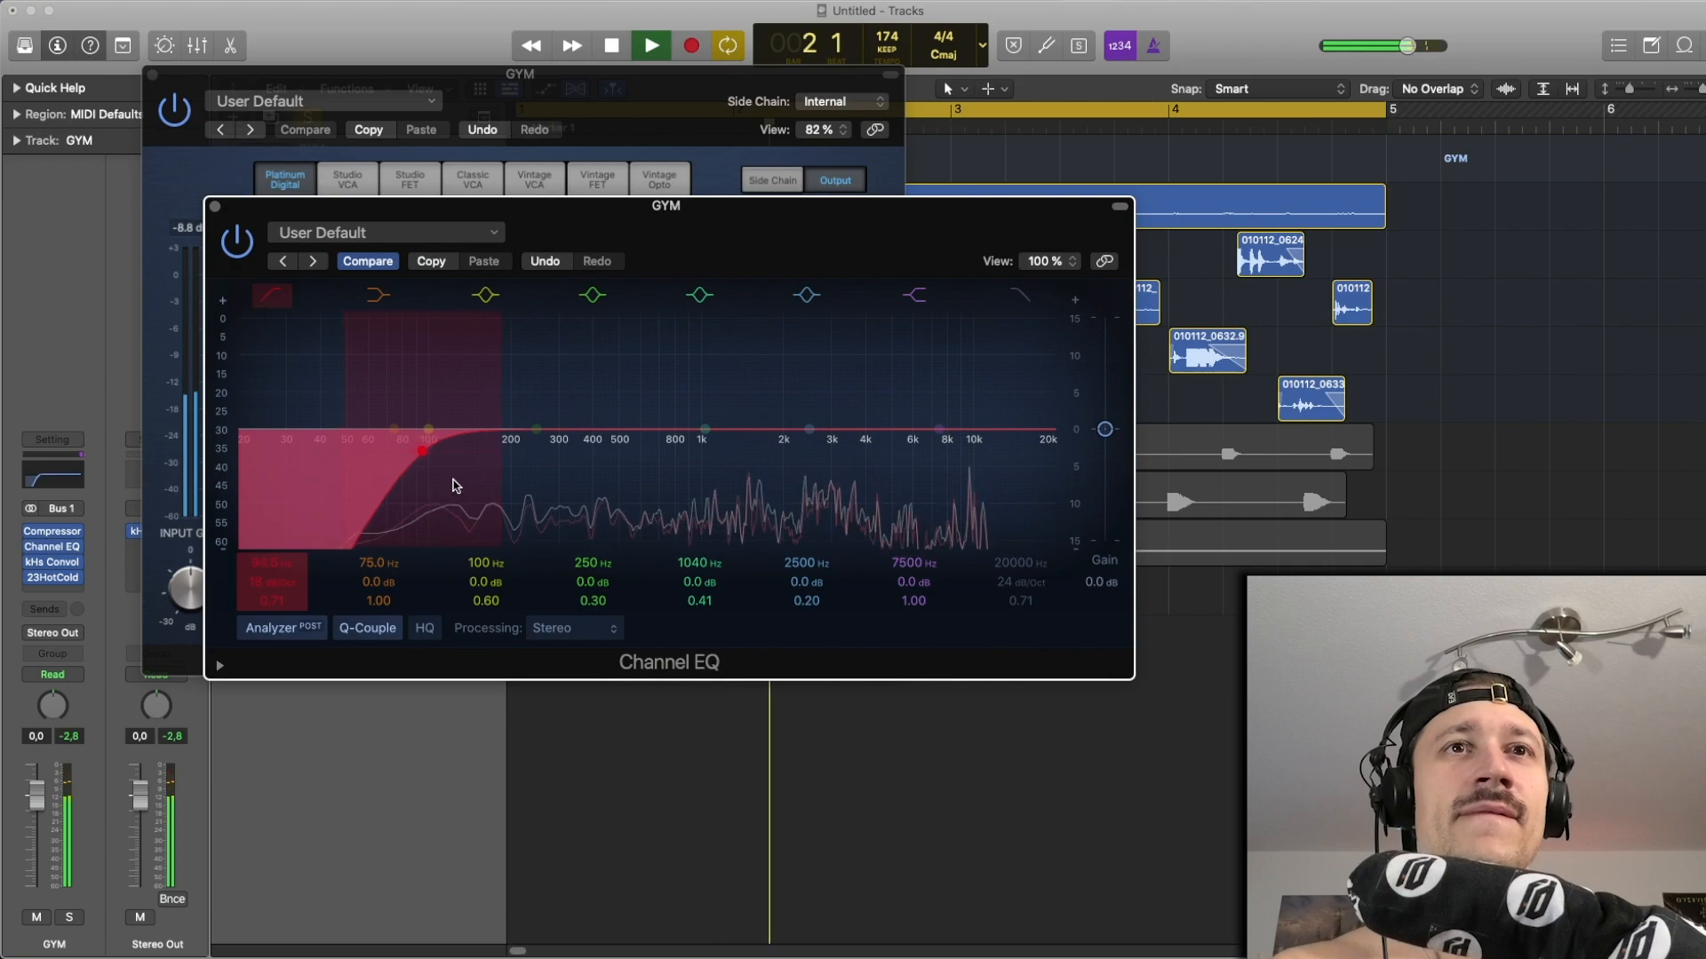
key(space)
Open the GYM stack's kHs Convolver, audition its Mix at 38% and set it to 28% while playing the loop.
click(44, 565)
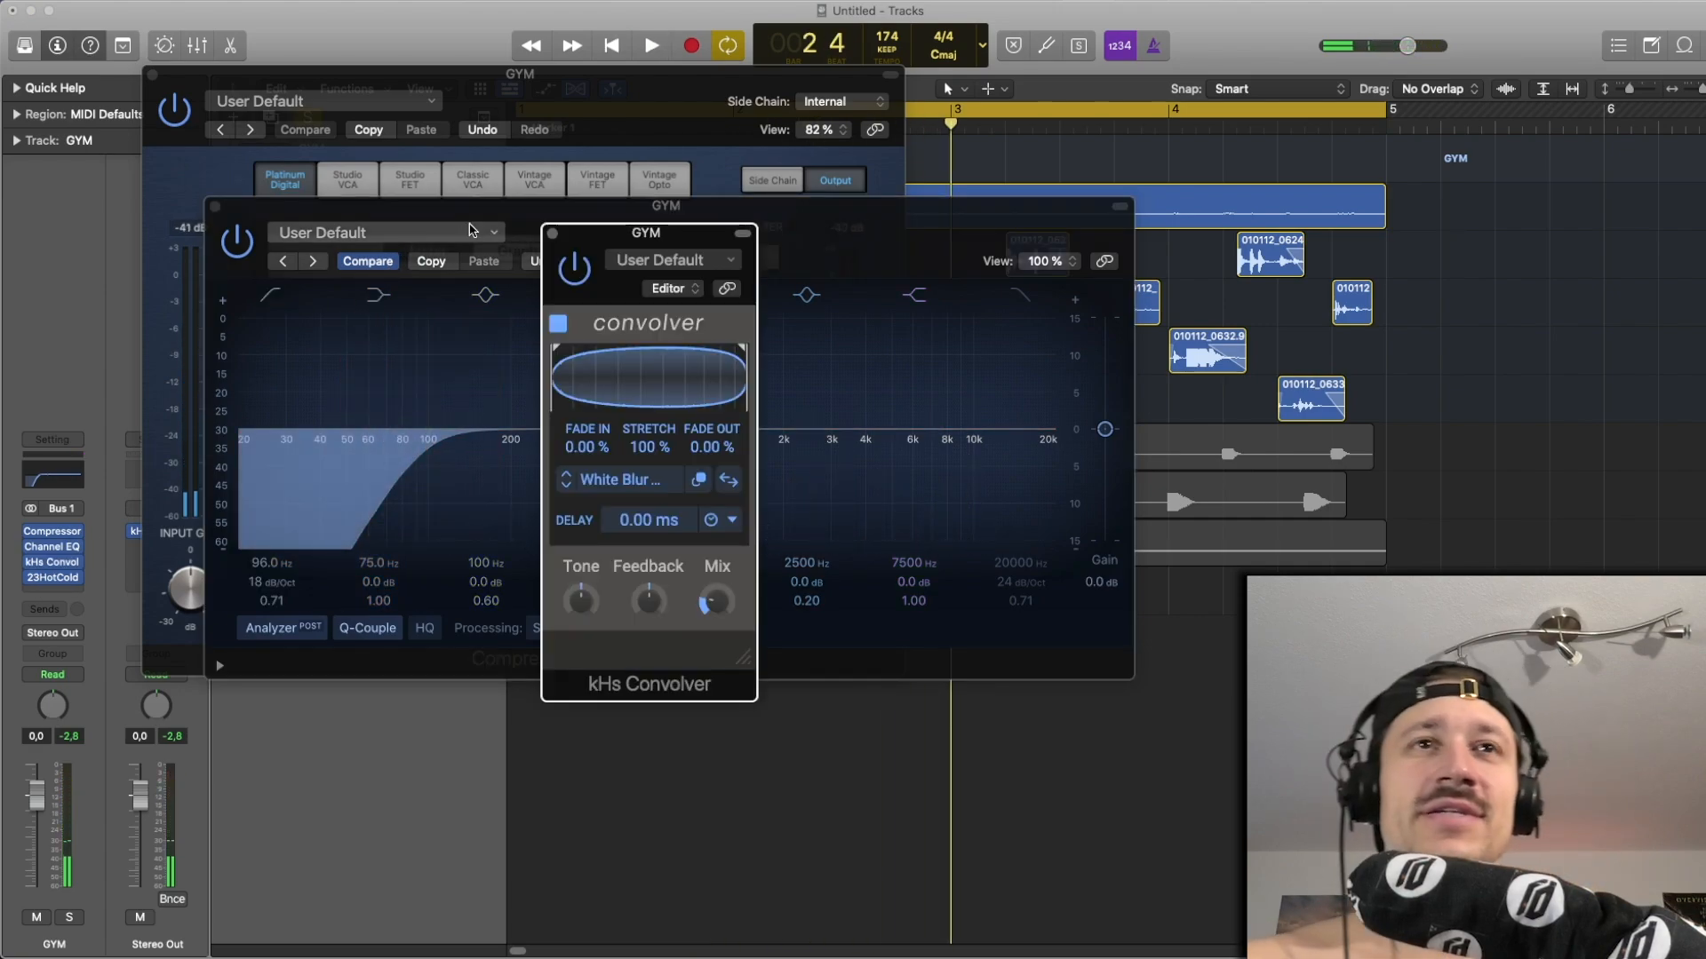
mouse_move(706, 622)
drag(706, 613, 708, 604)
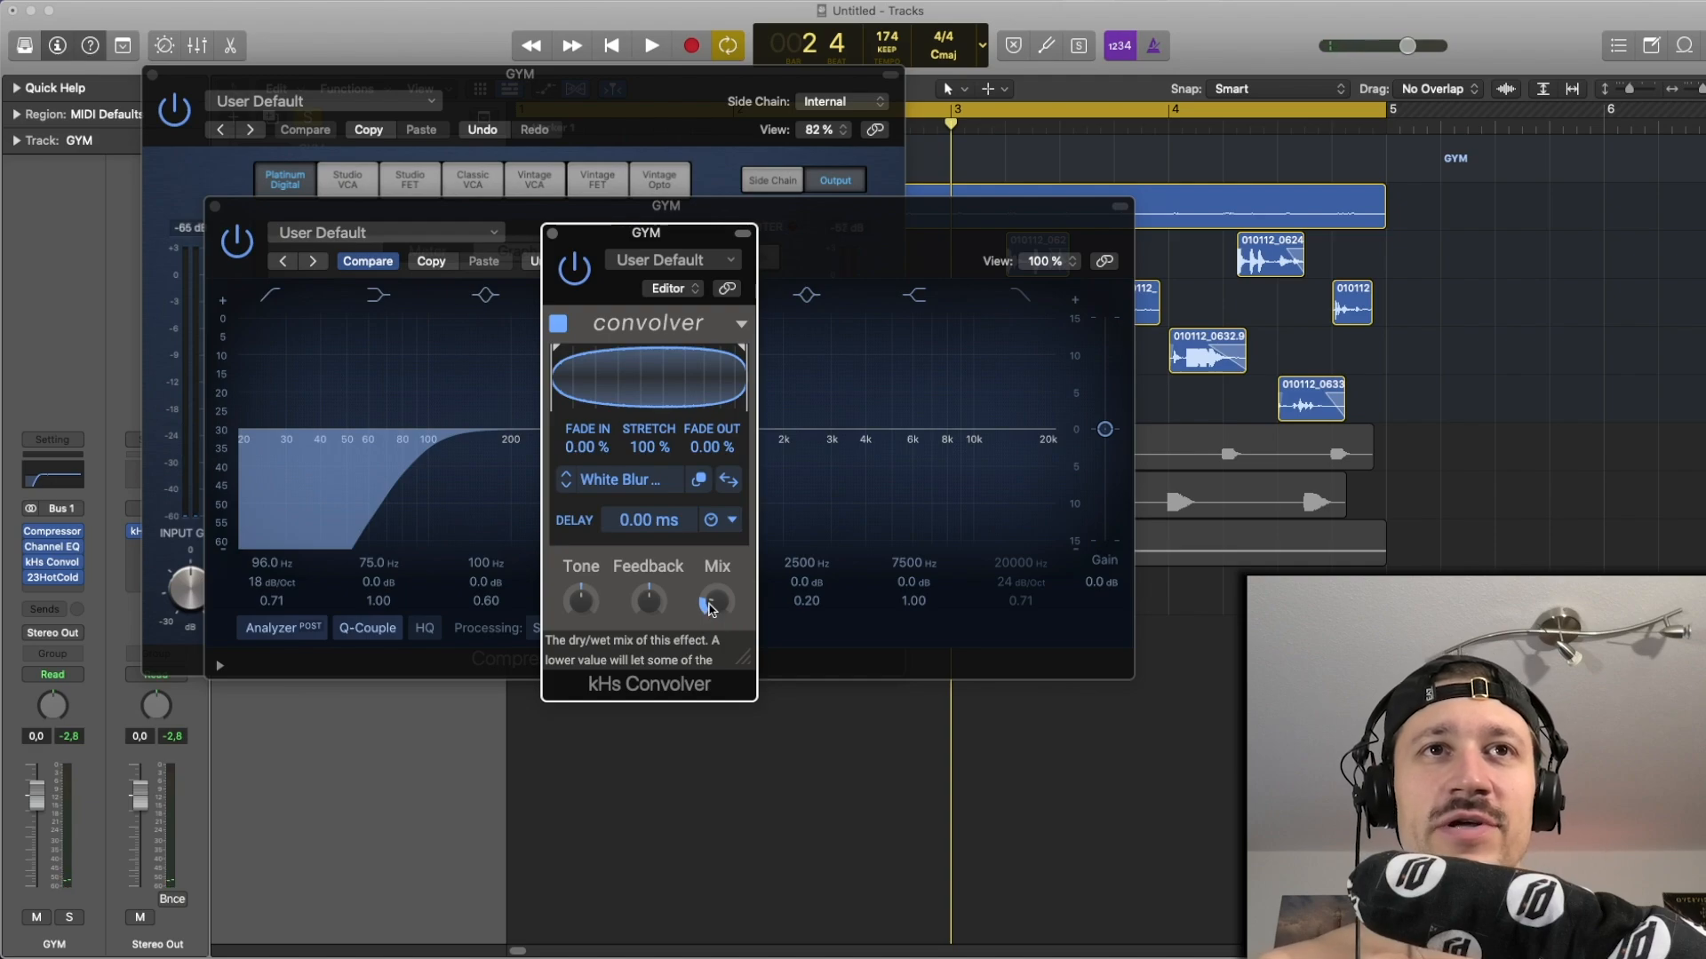
key(space)
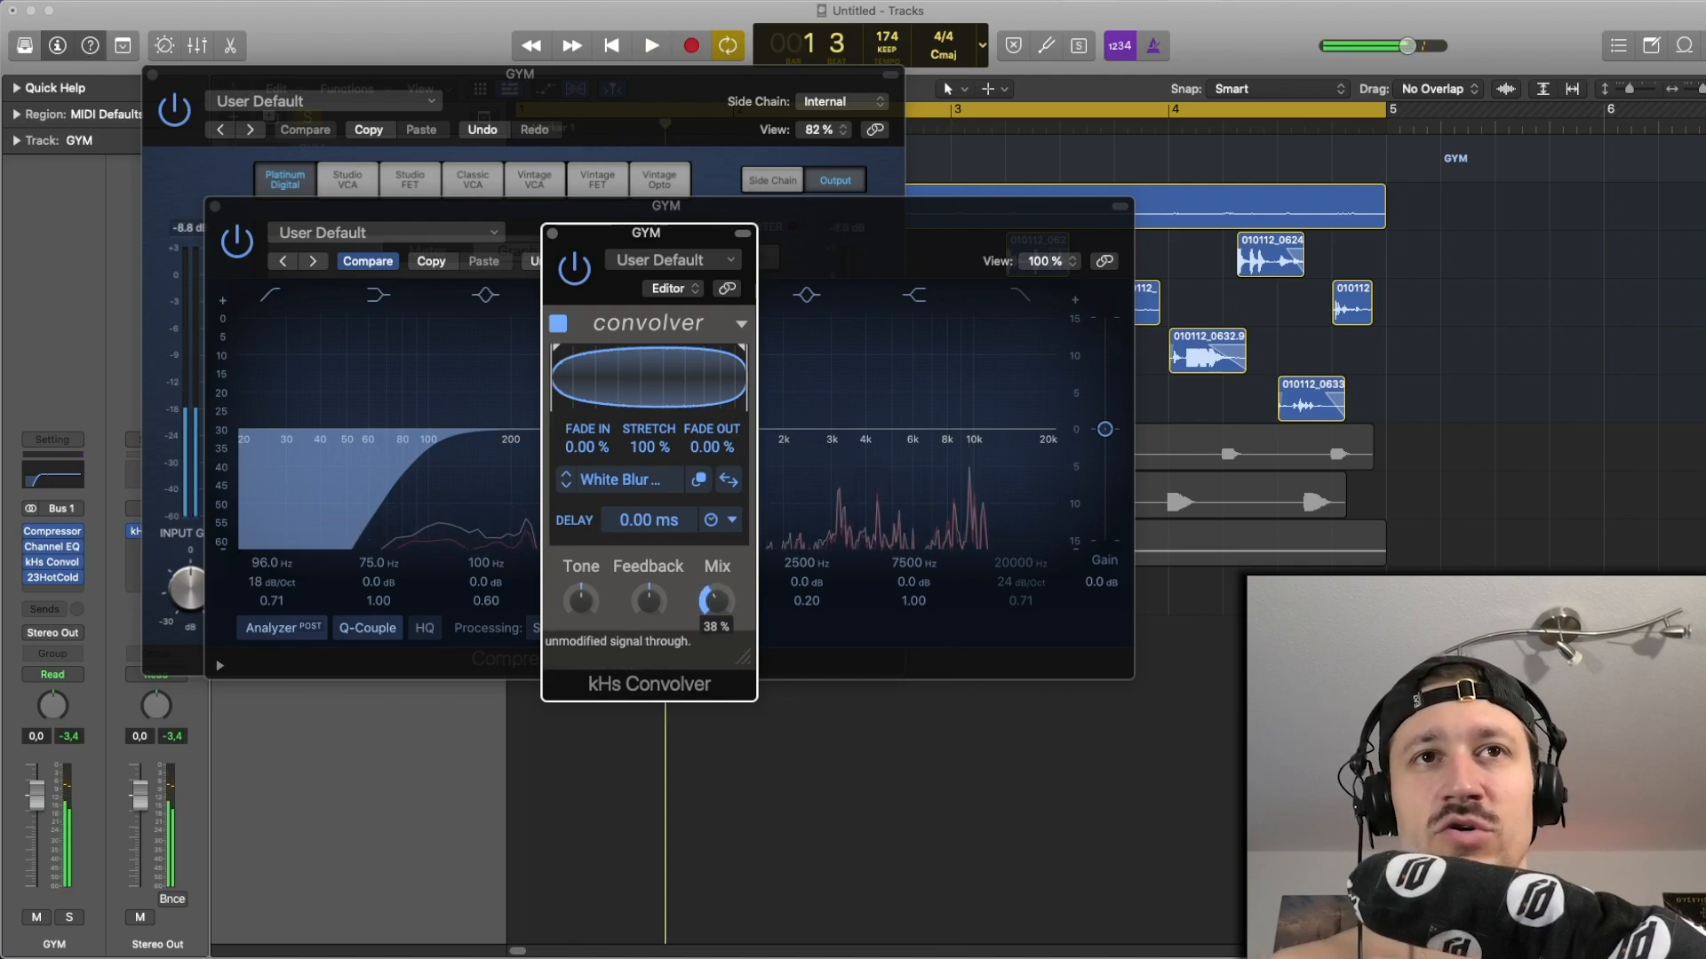
drag(714, 601, 714, 613)
key(space)
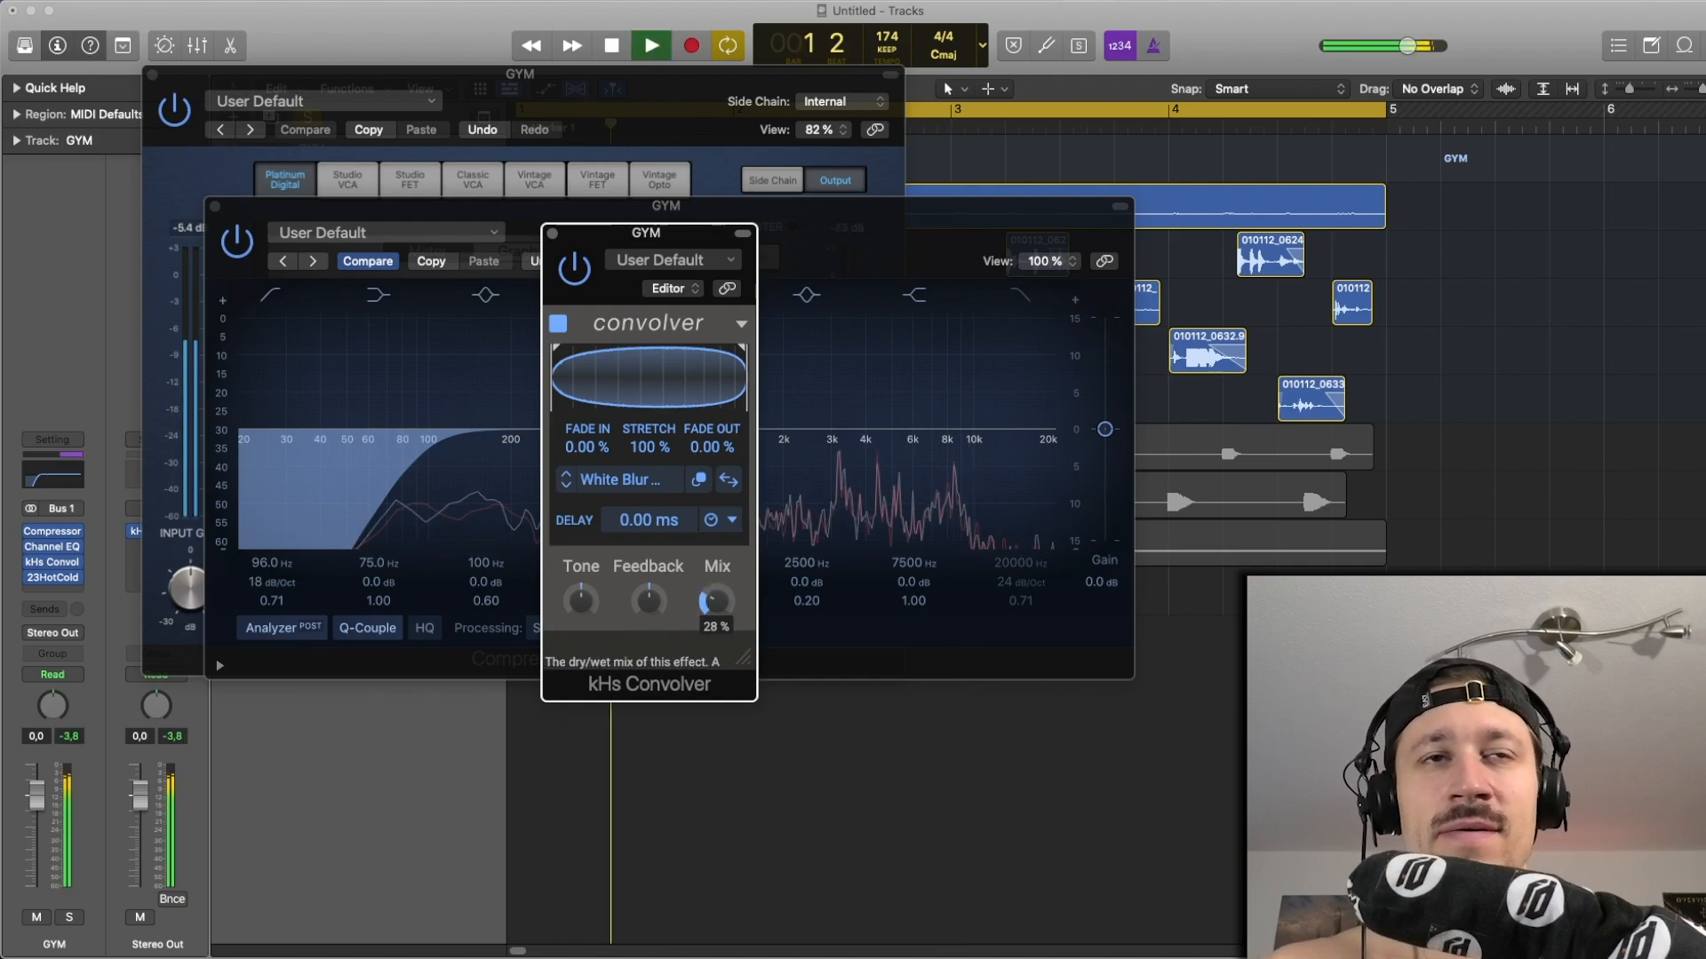
key(space)
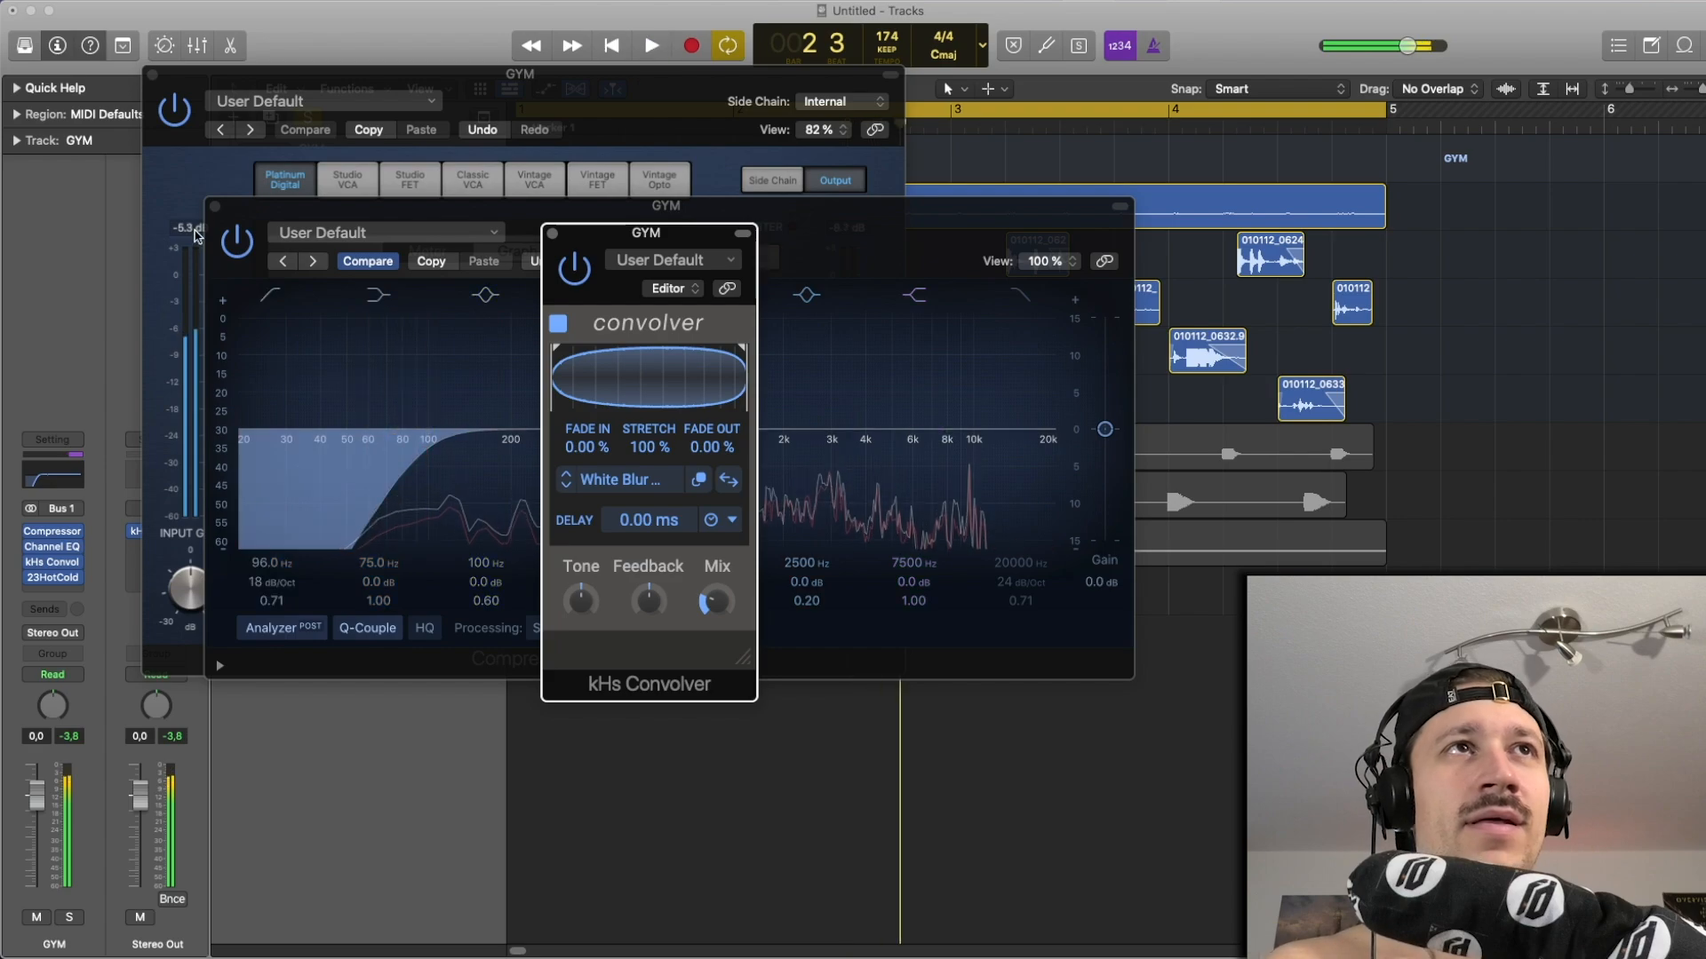
Close the Channel EQ, kHs Convolver and Compressor windows.
click(215, 206)
click(551, 234)
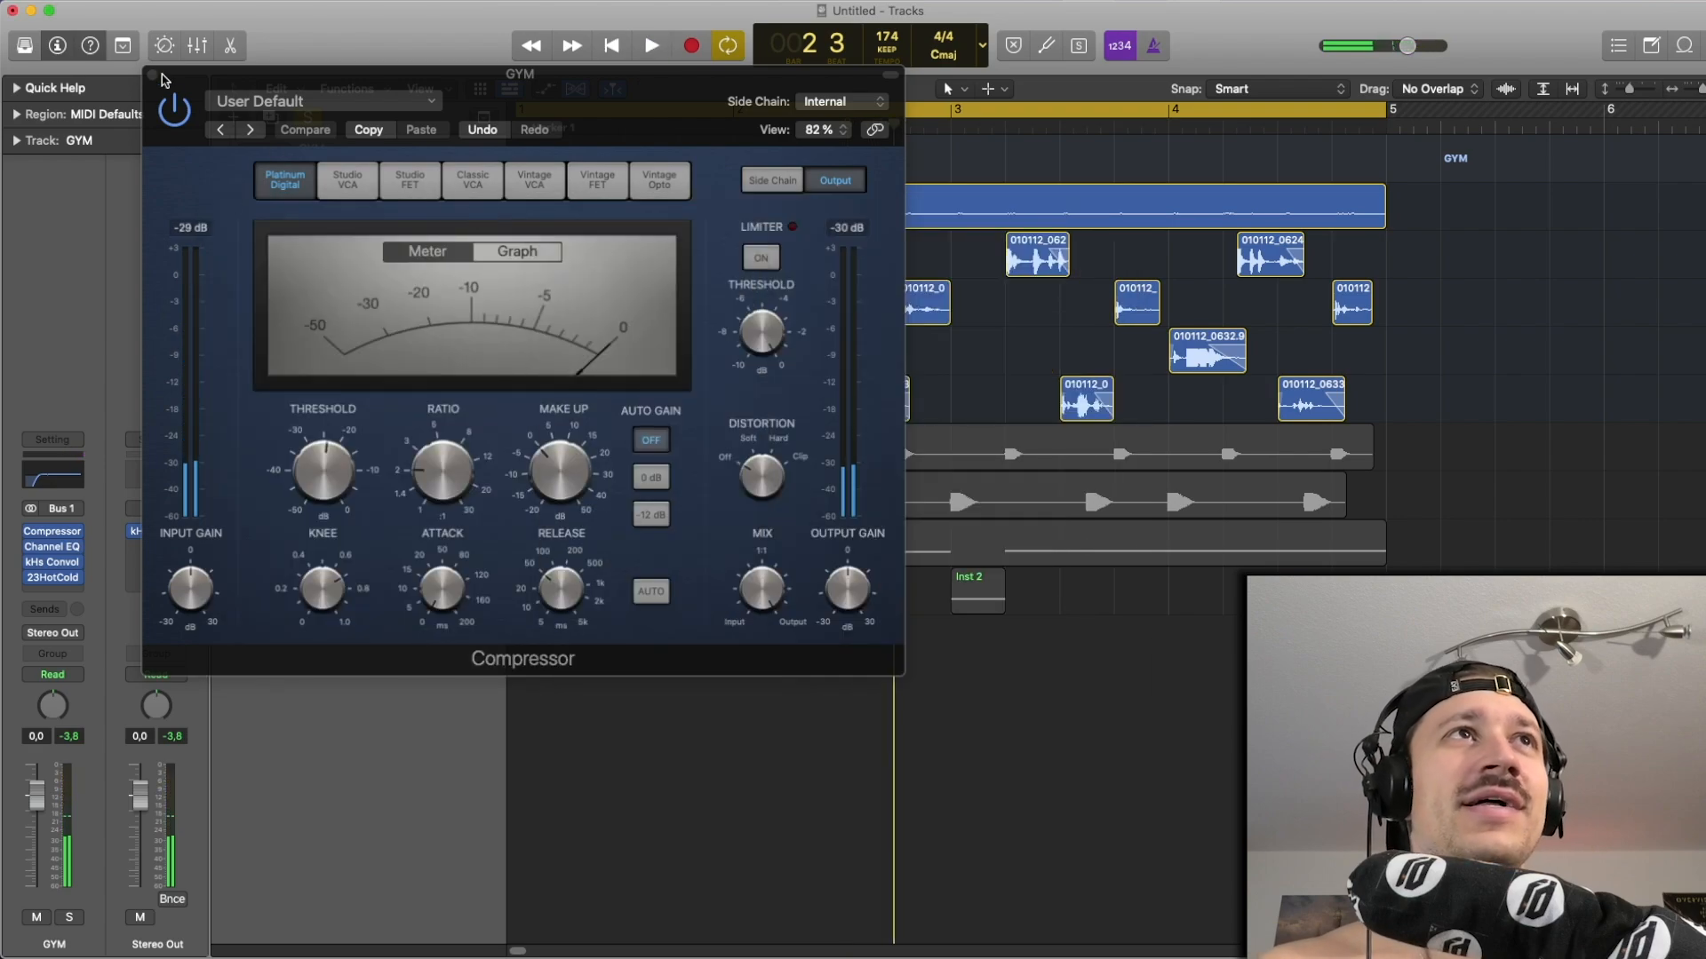
click(153, 74)
Compare the soloed gym layers with the GYM stack's 23HotCold plug-in bypassed and enabled, leaving it on and closing its window.
click(32, 578)
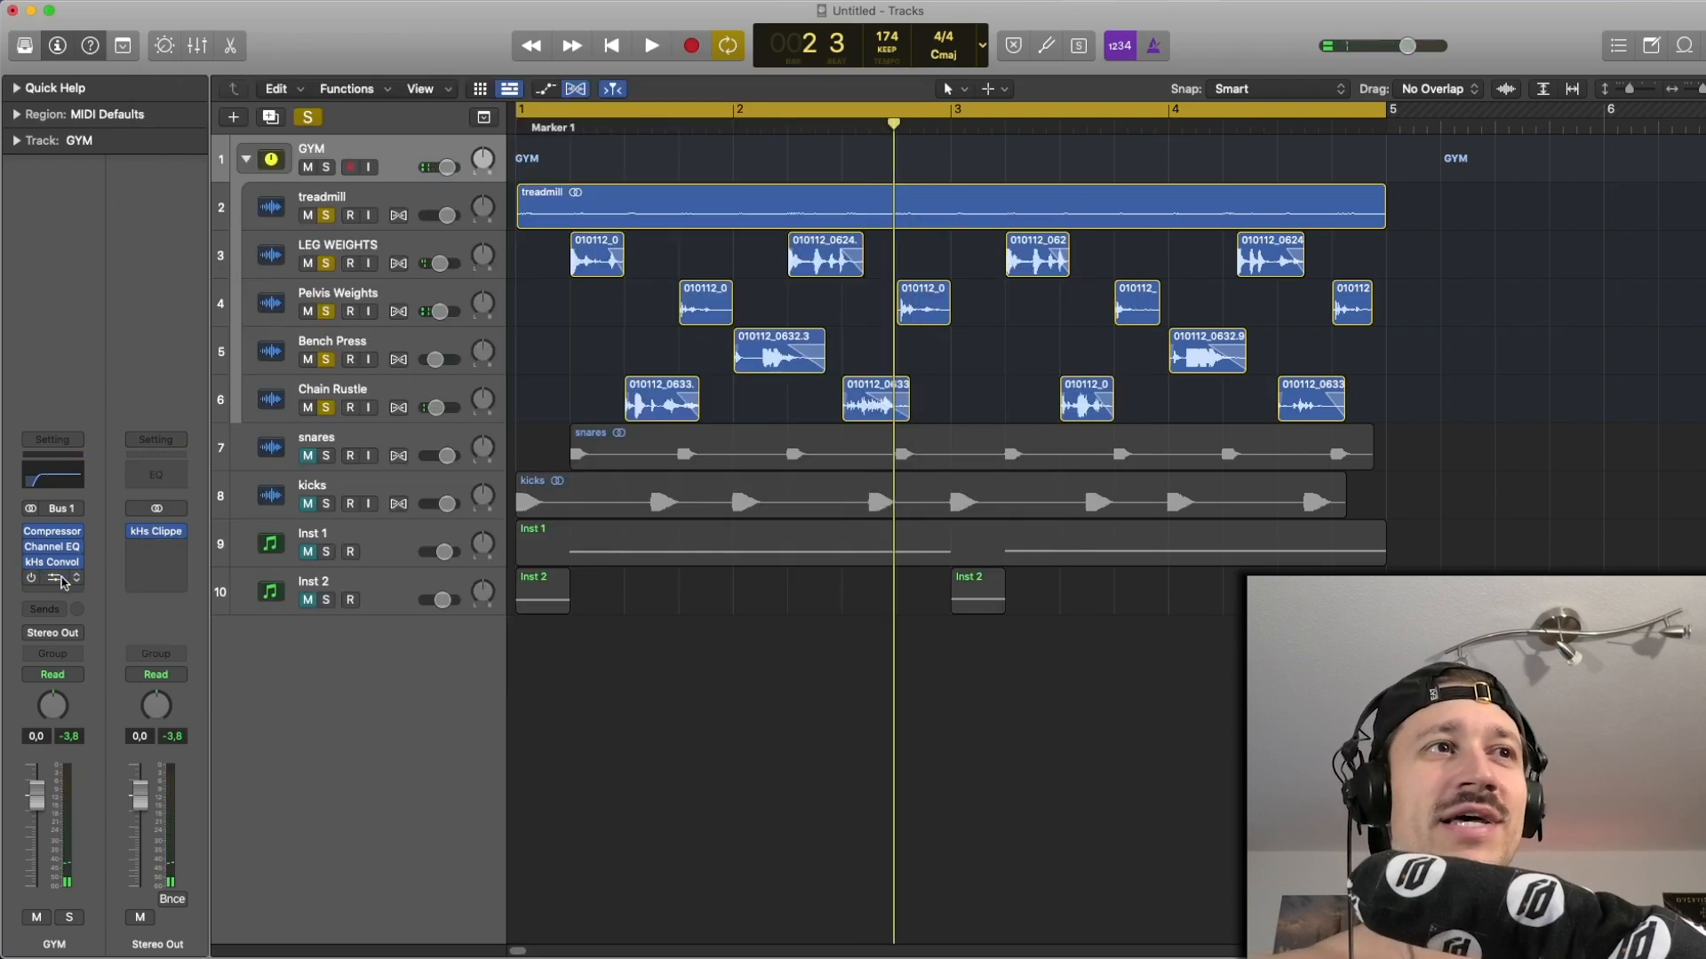
click(55, 578)
key(space)
drag(946, 231, 595, 140)
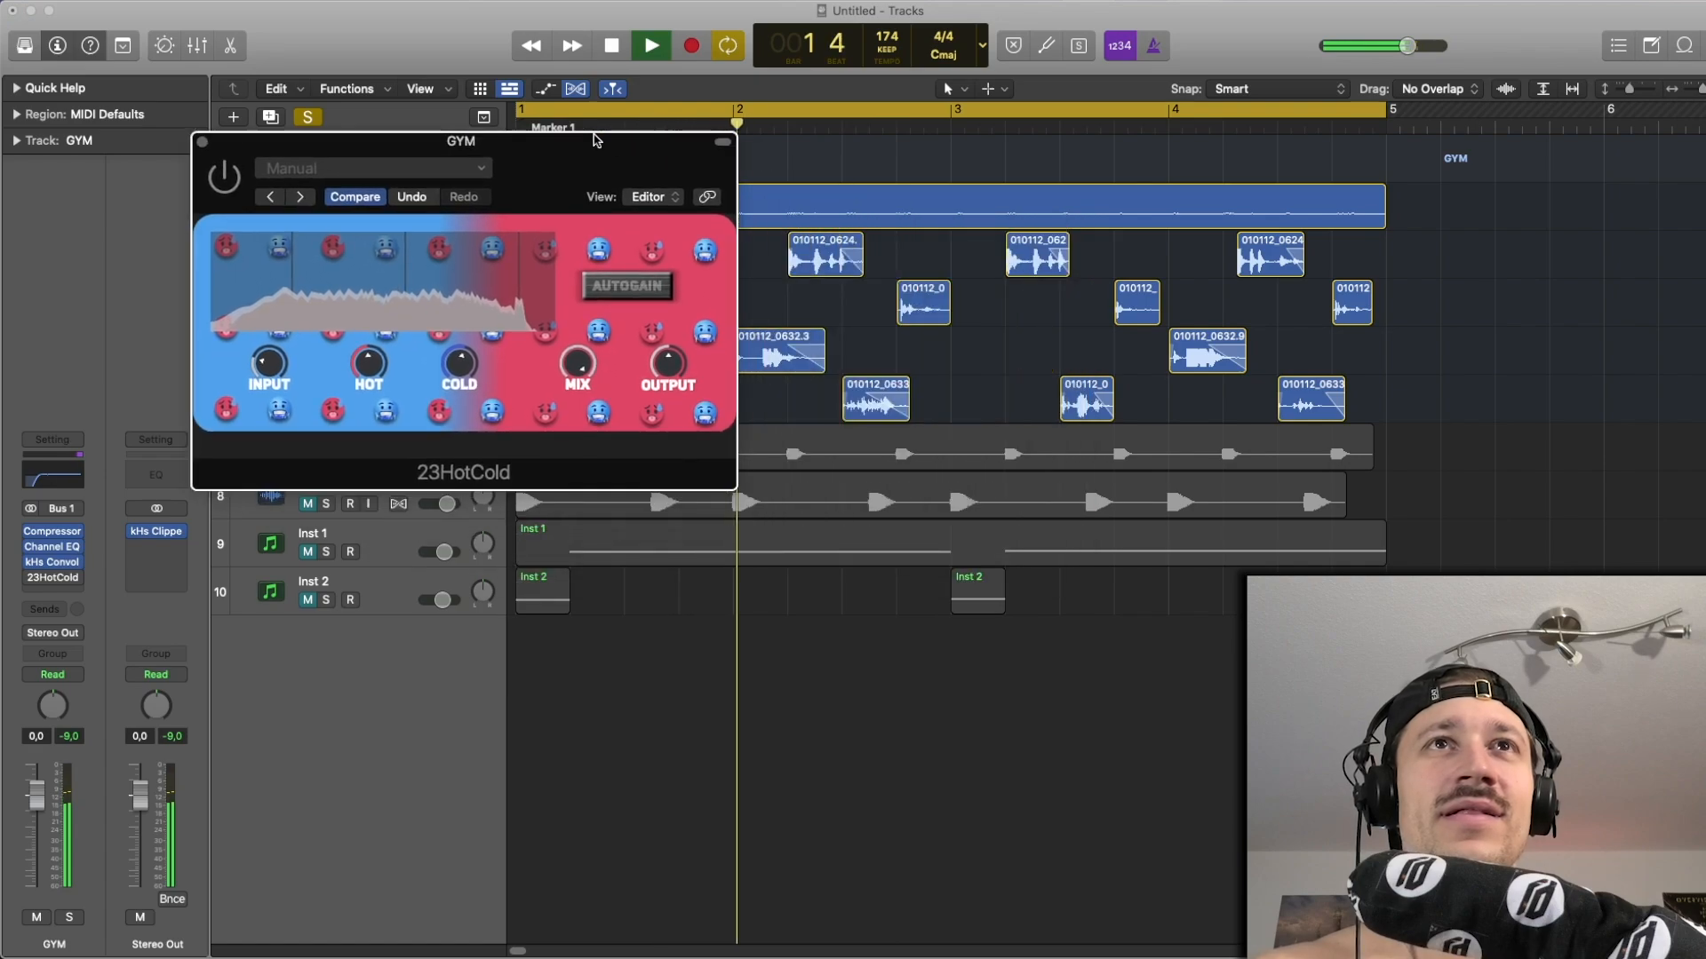
key(space)
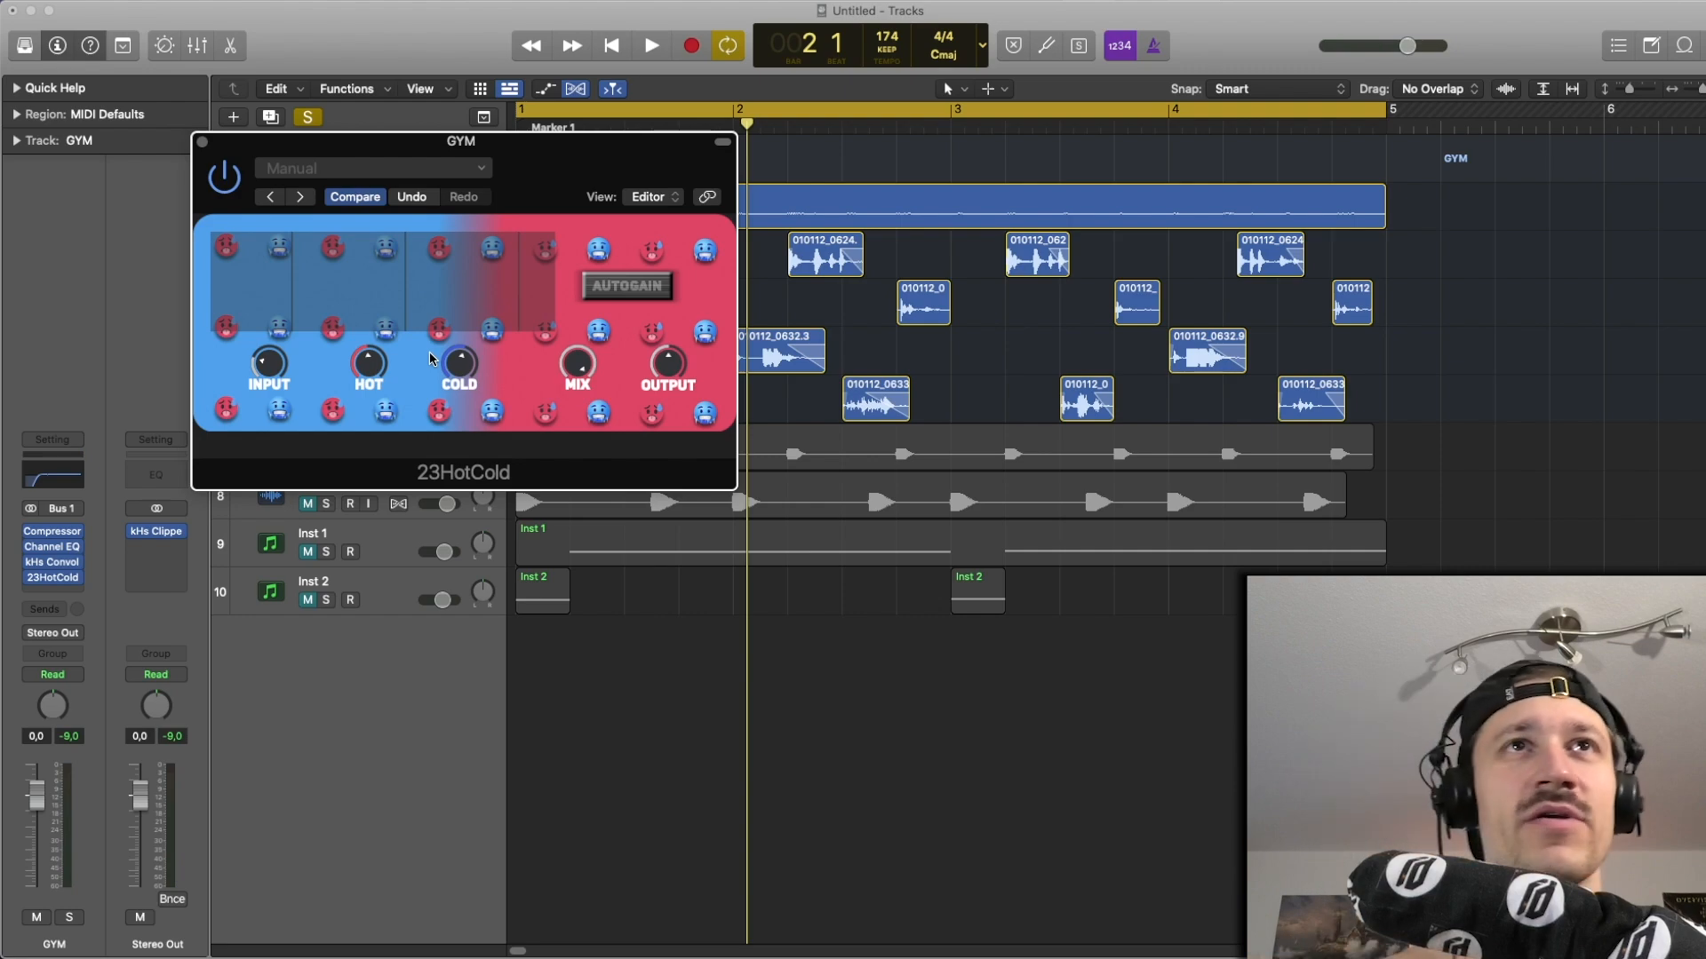
key(space)
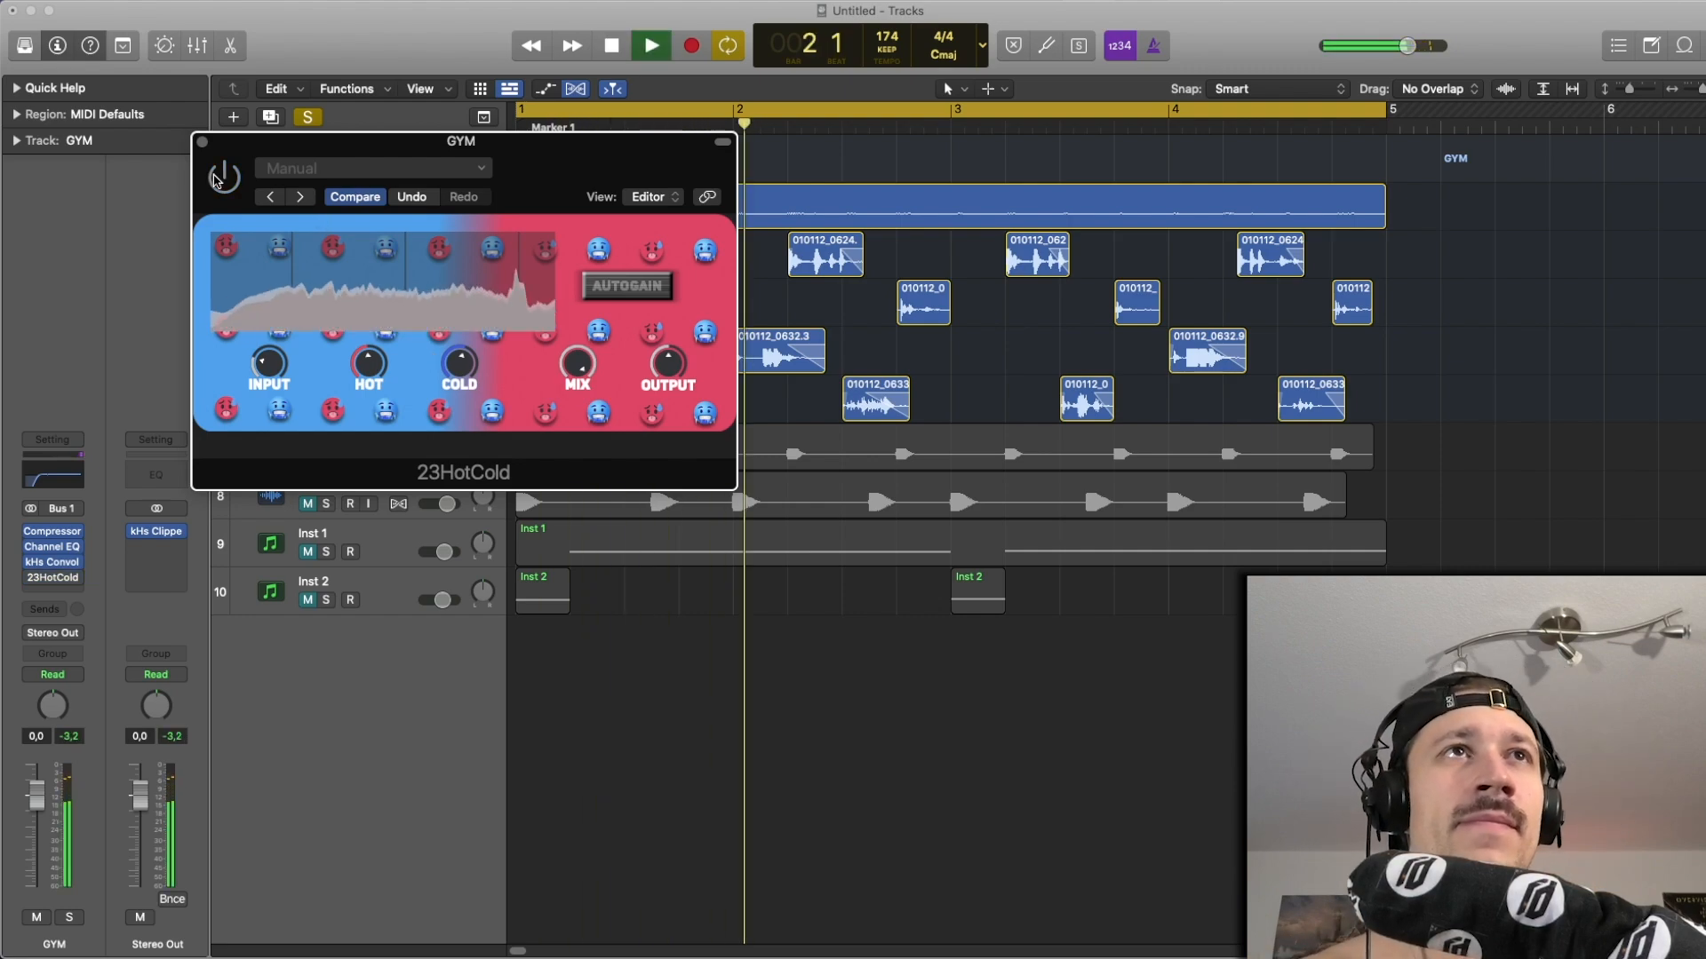
key(space)
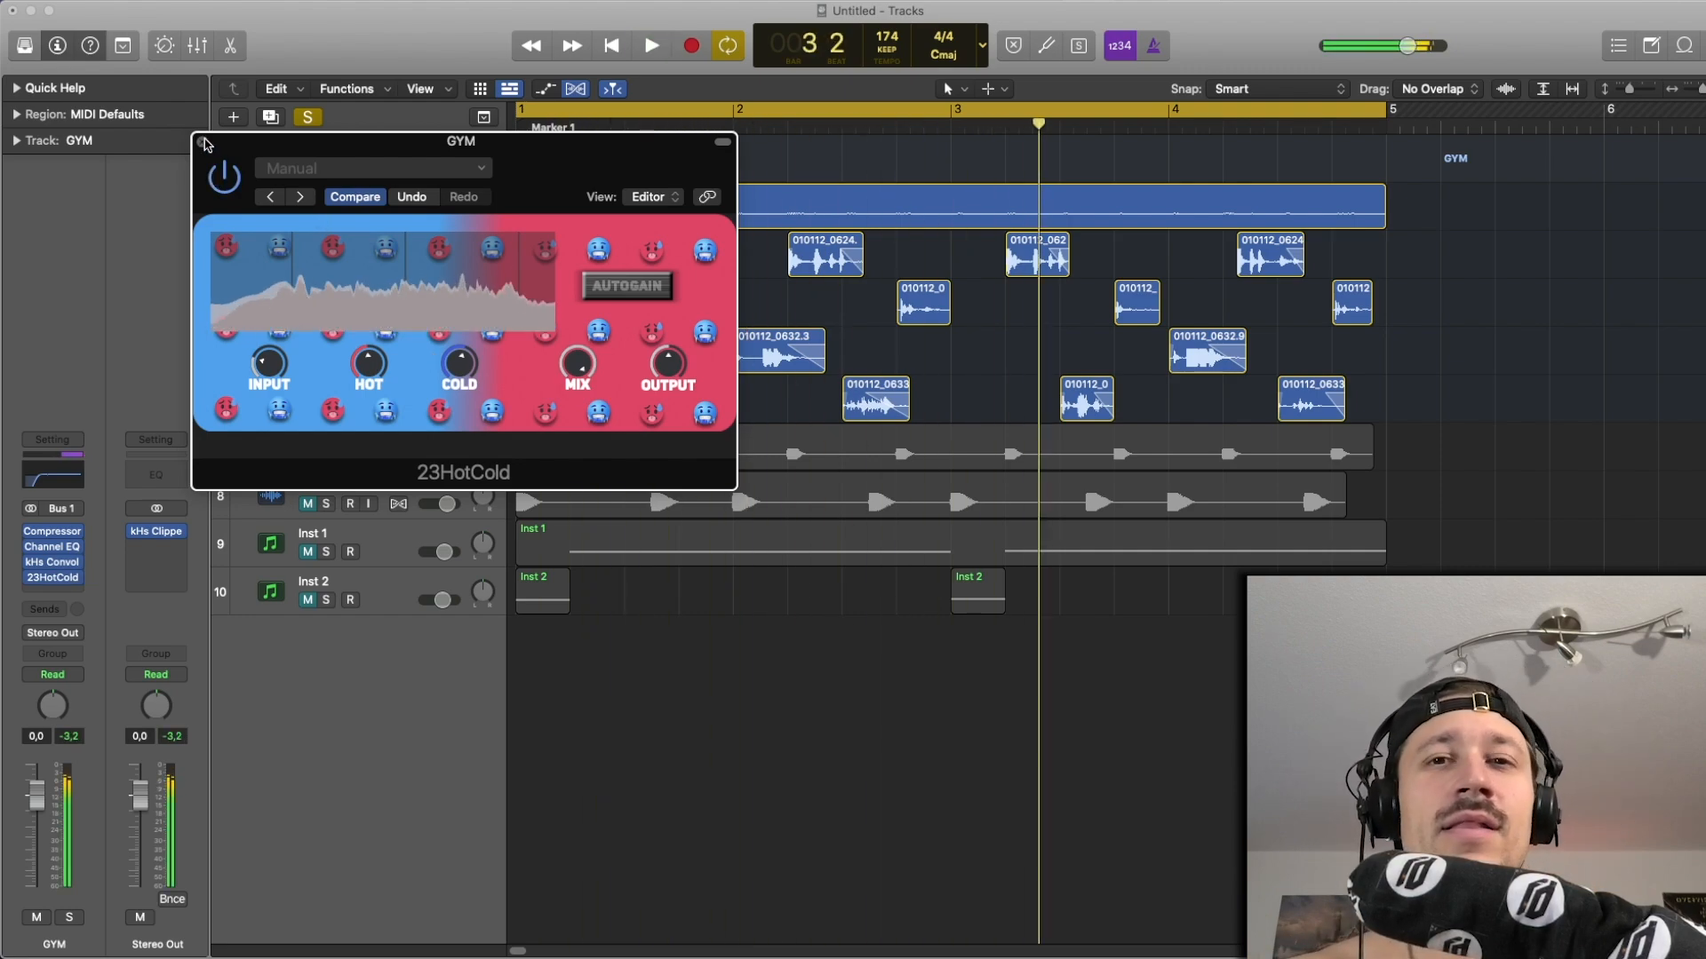
click(205, 144)
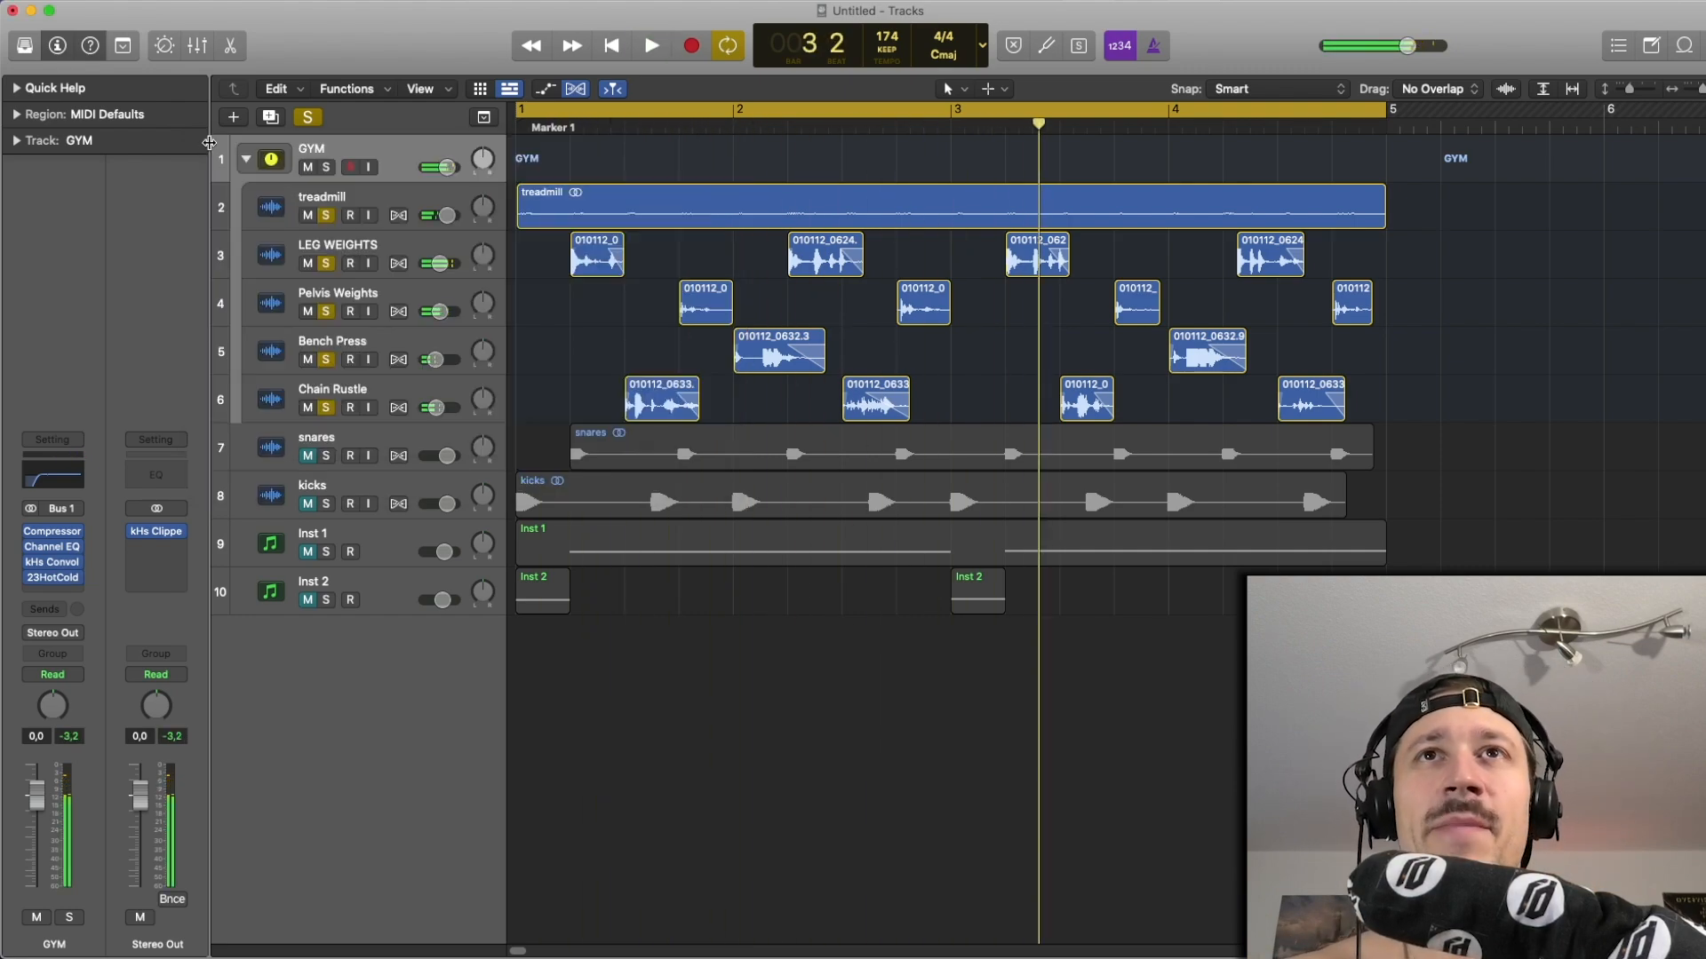
Turn off all solos, unmute the snares, kicks, Inst 1 and Inst 2 tracks, and play the full loop.
click(328, 216)
drag(309, 263, 331, 591)
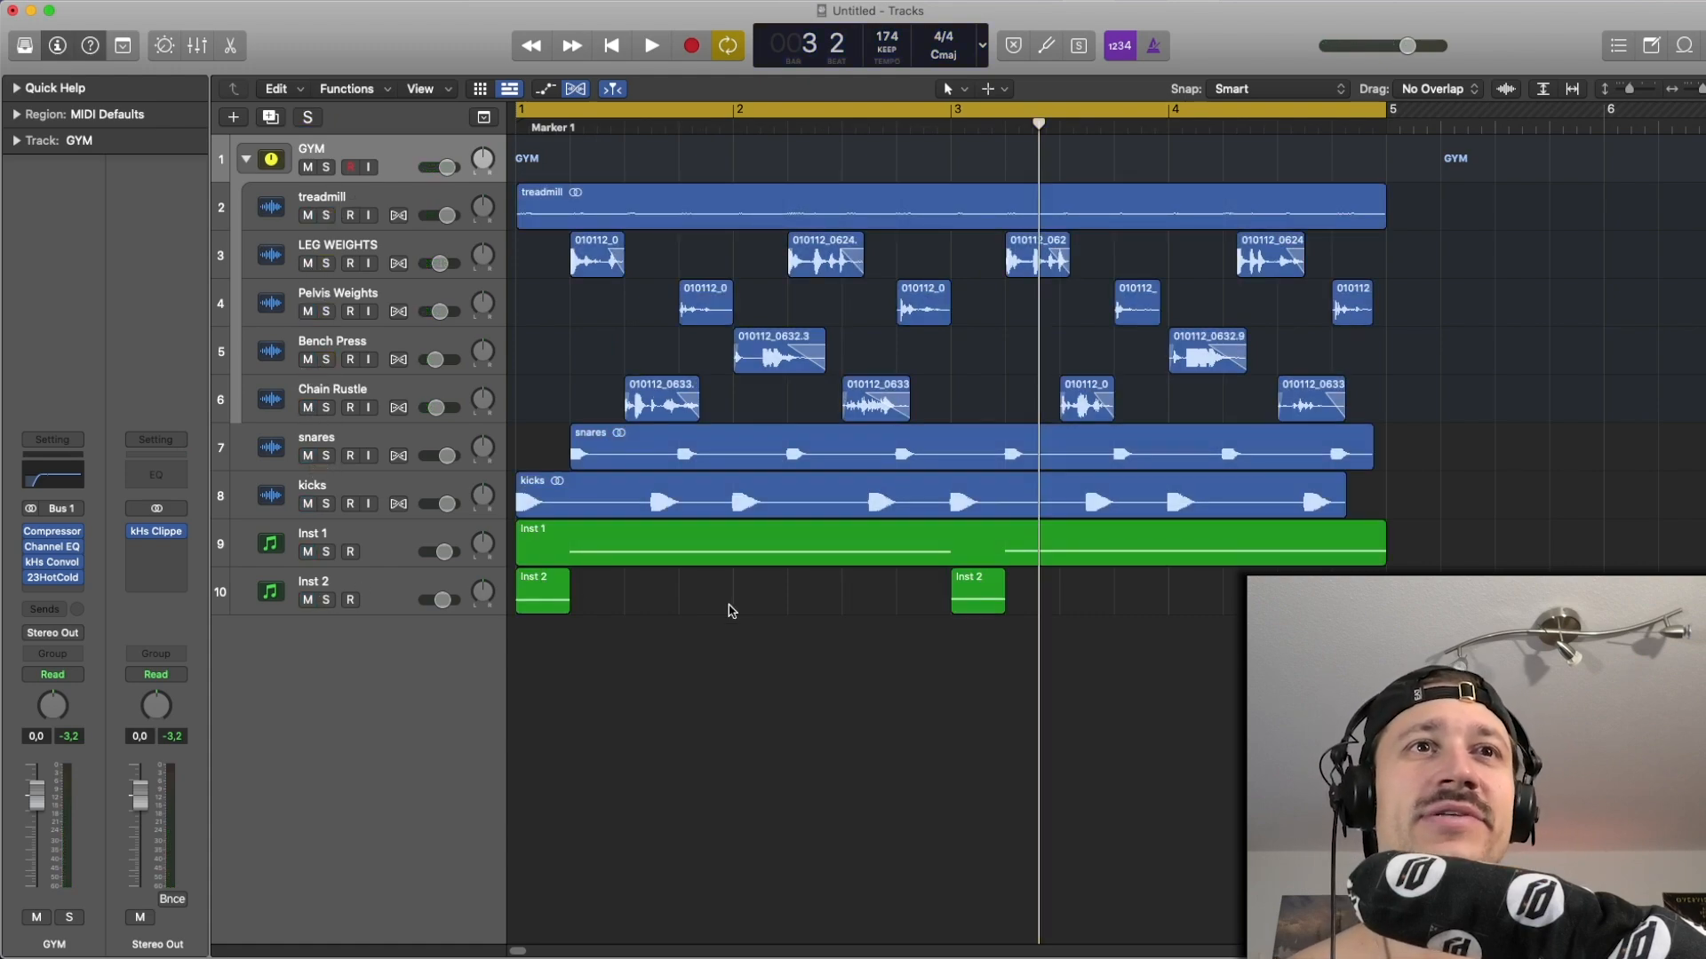
drag(723, 615, 696, 483)
key(space)
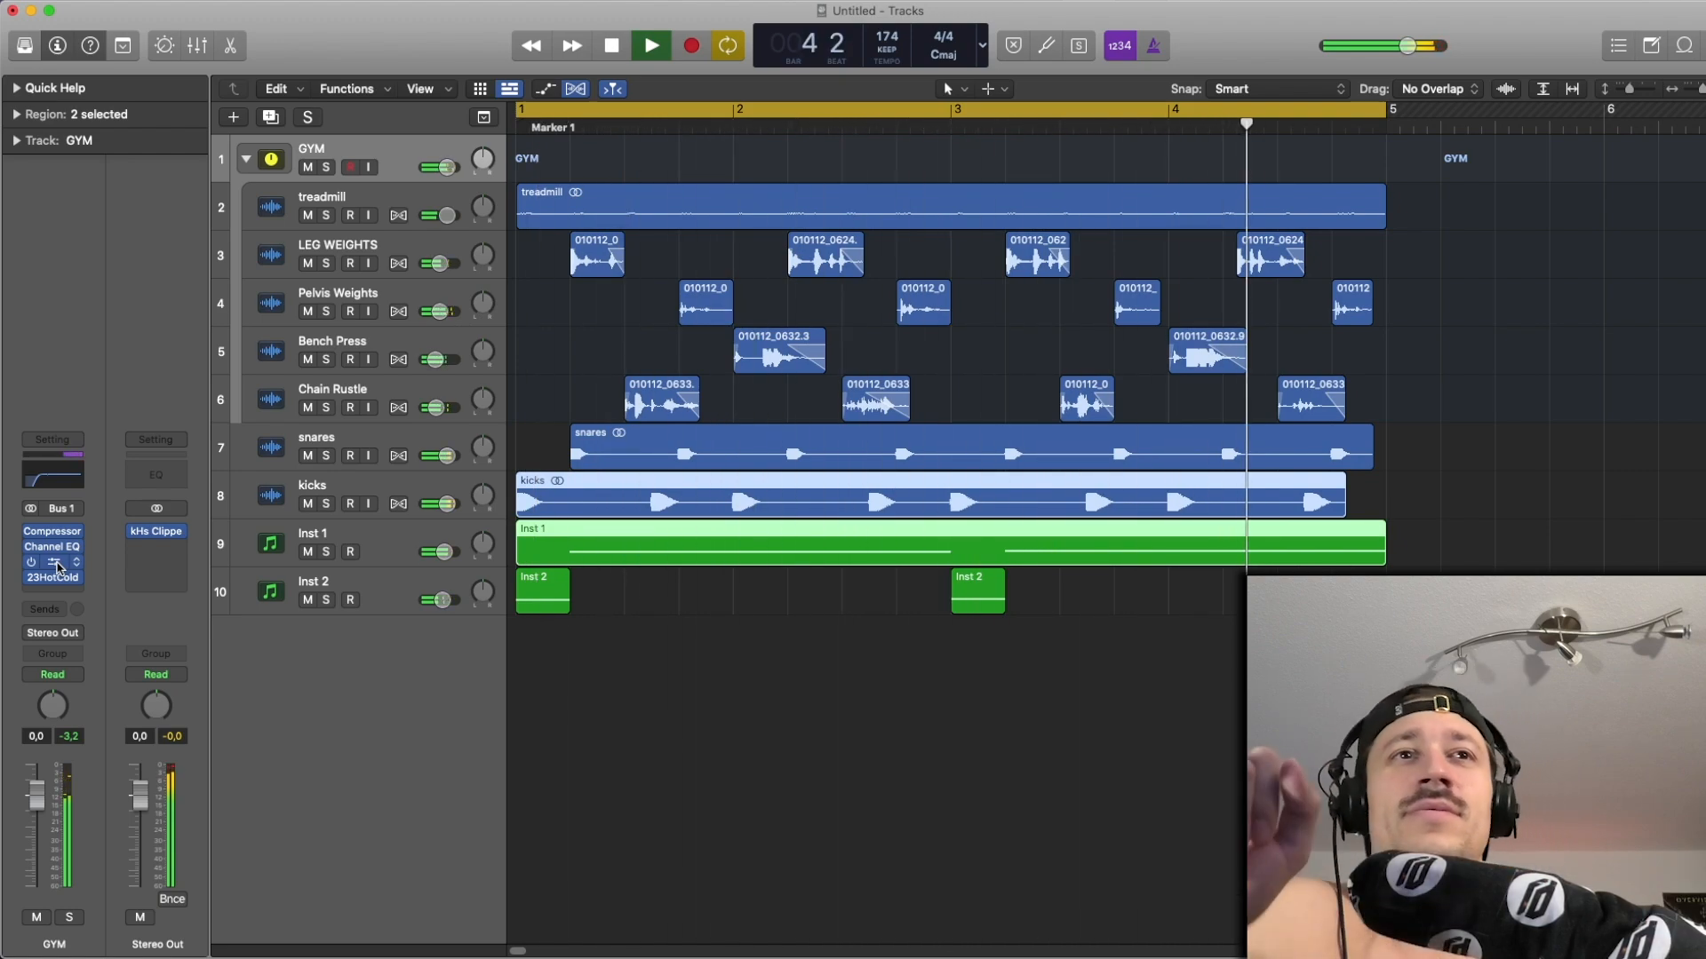
key(space)
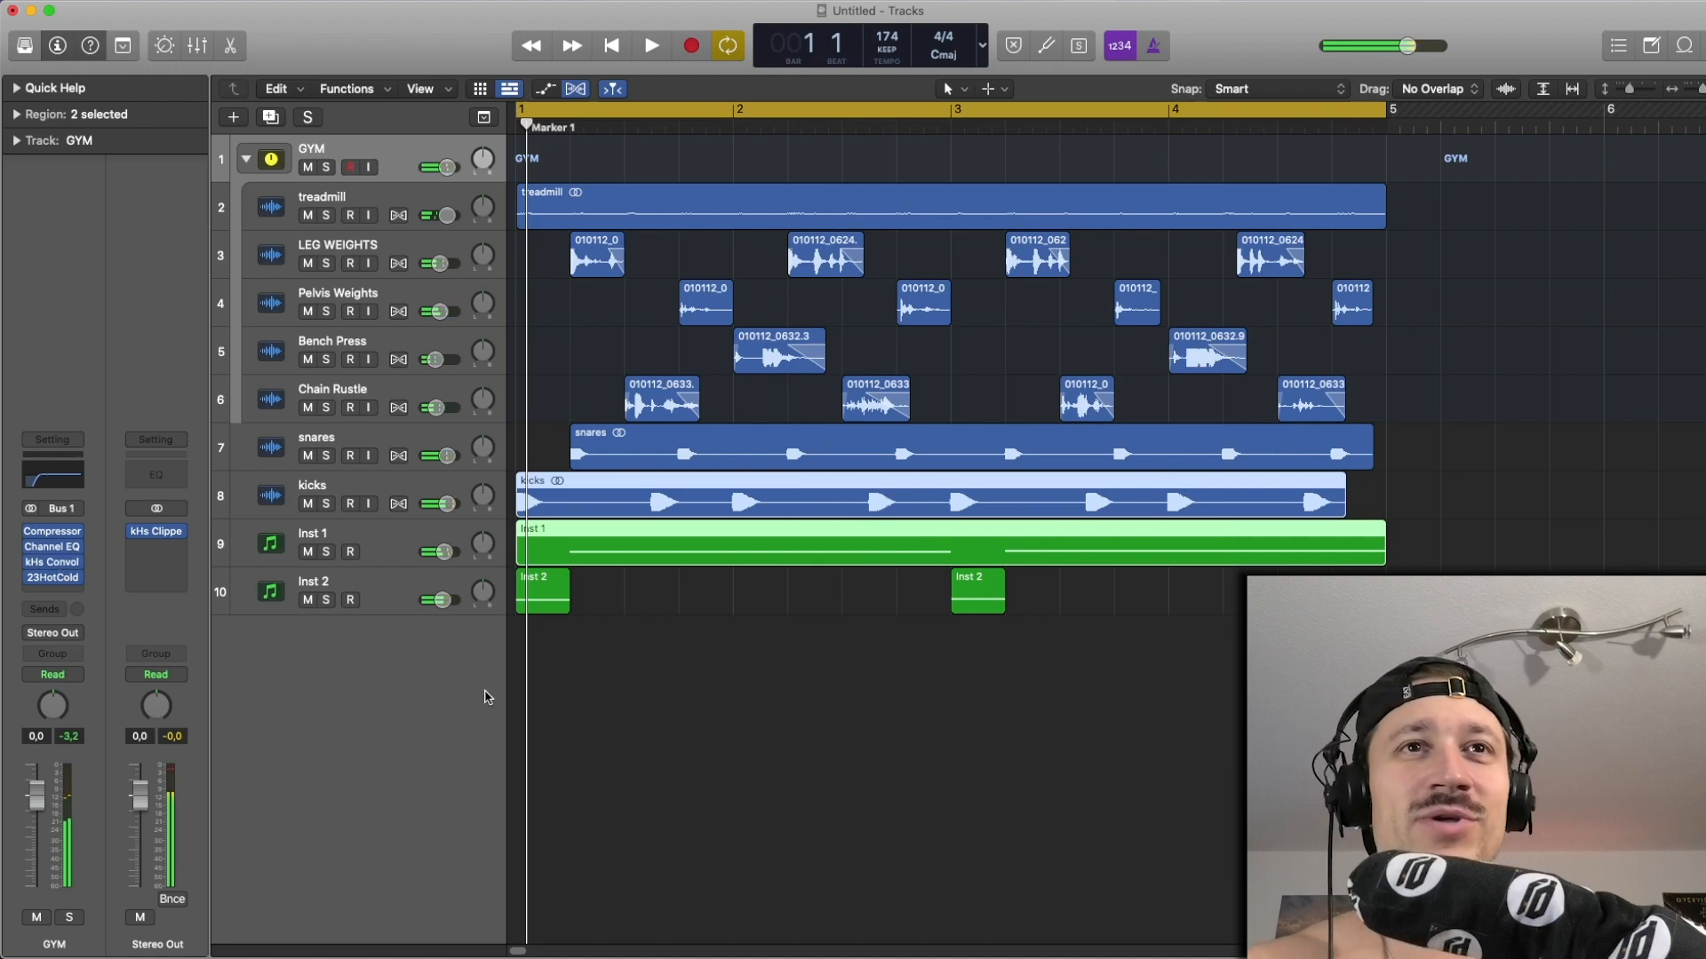
Clear the region selection and select the Inst 1 track with its region.
click(606, 658)
click(404, 533)
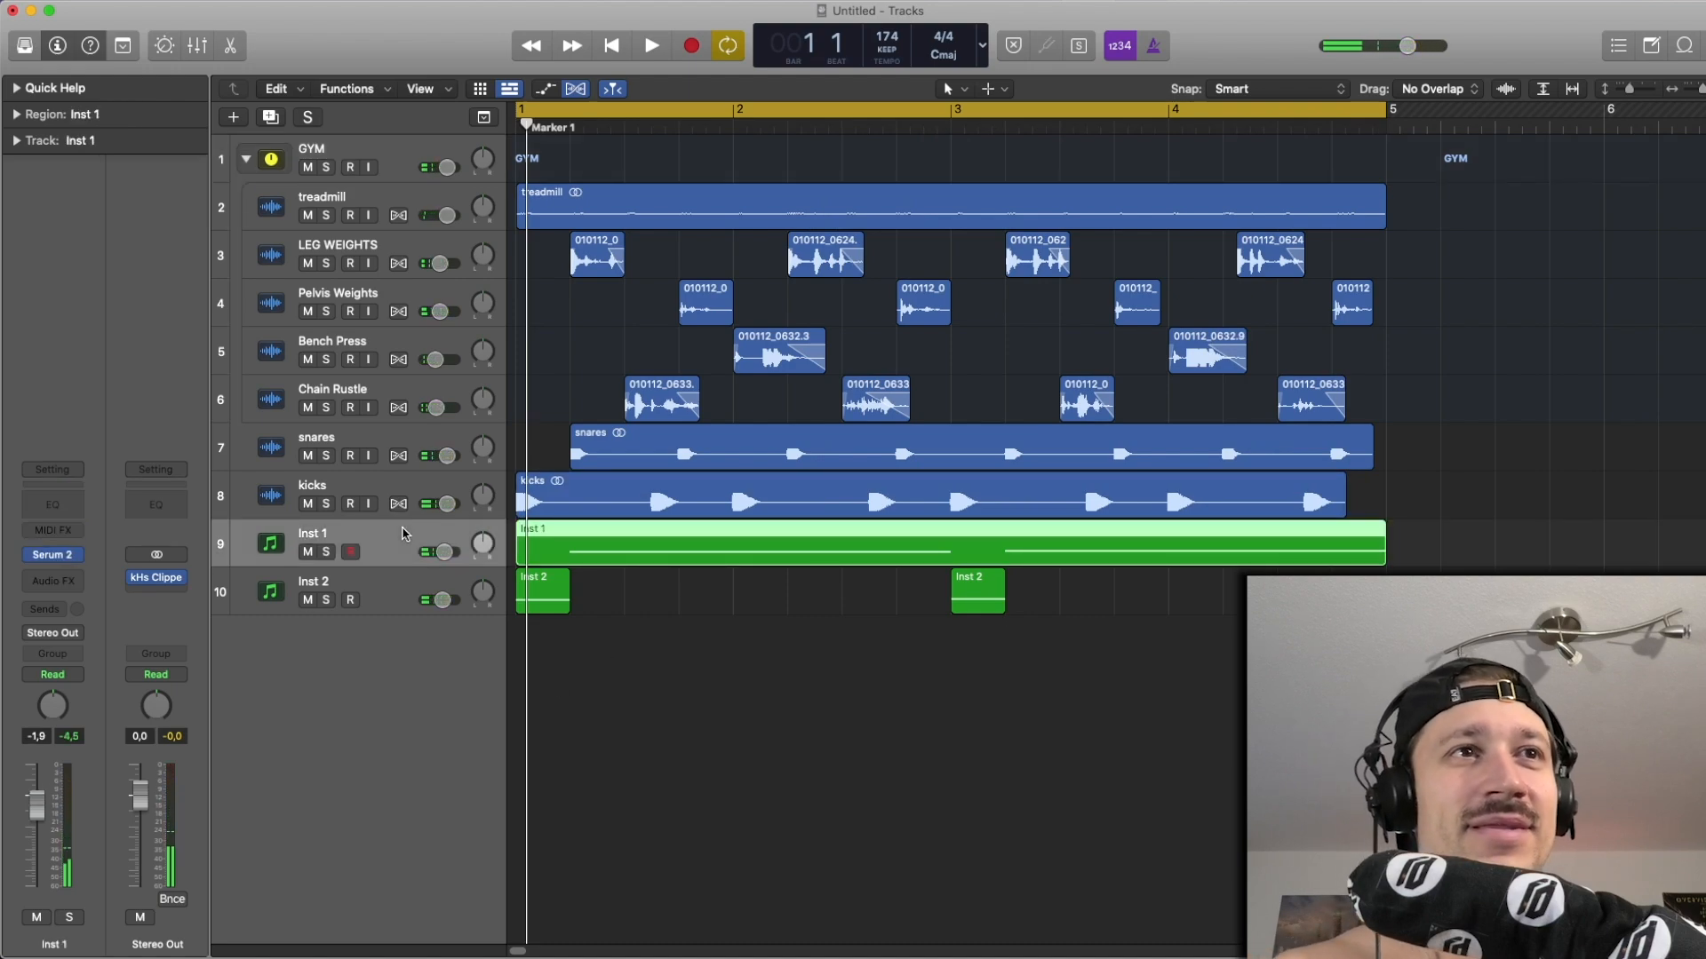
drag(692, 621, 659, 557)
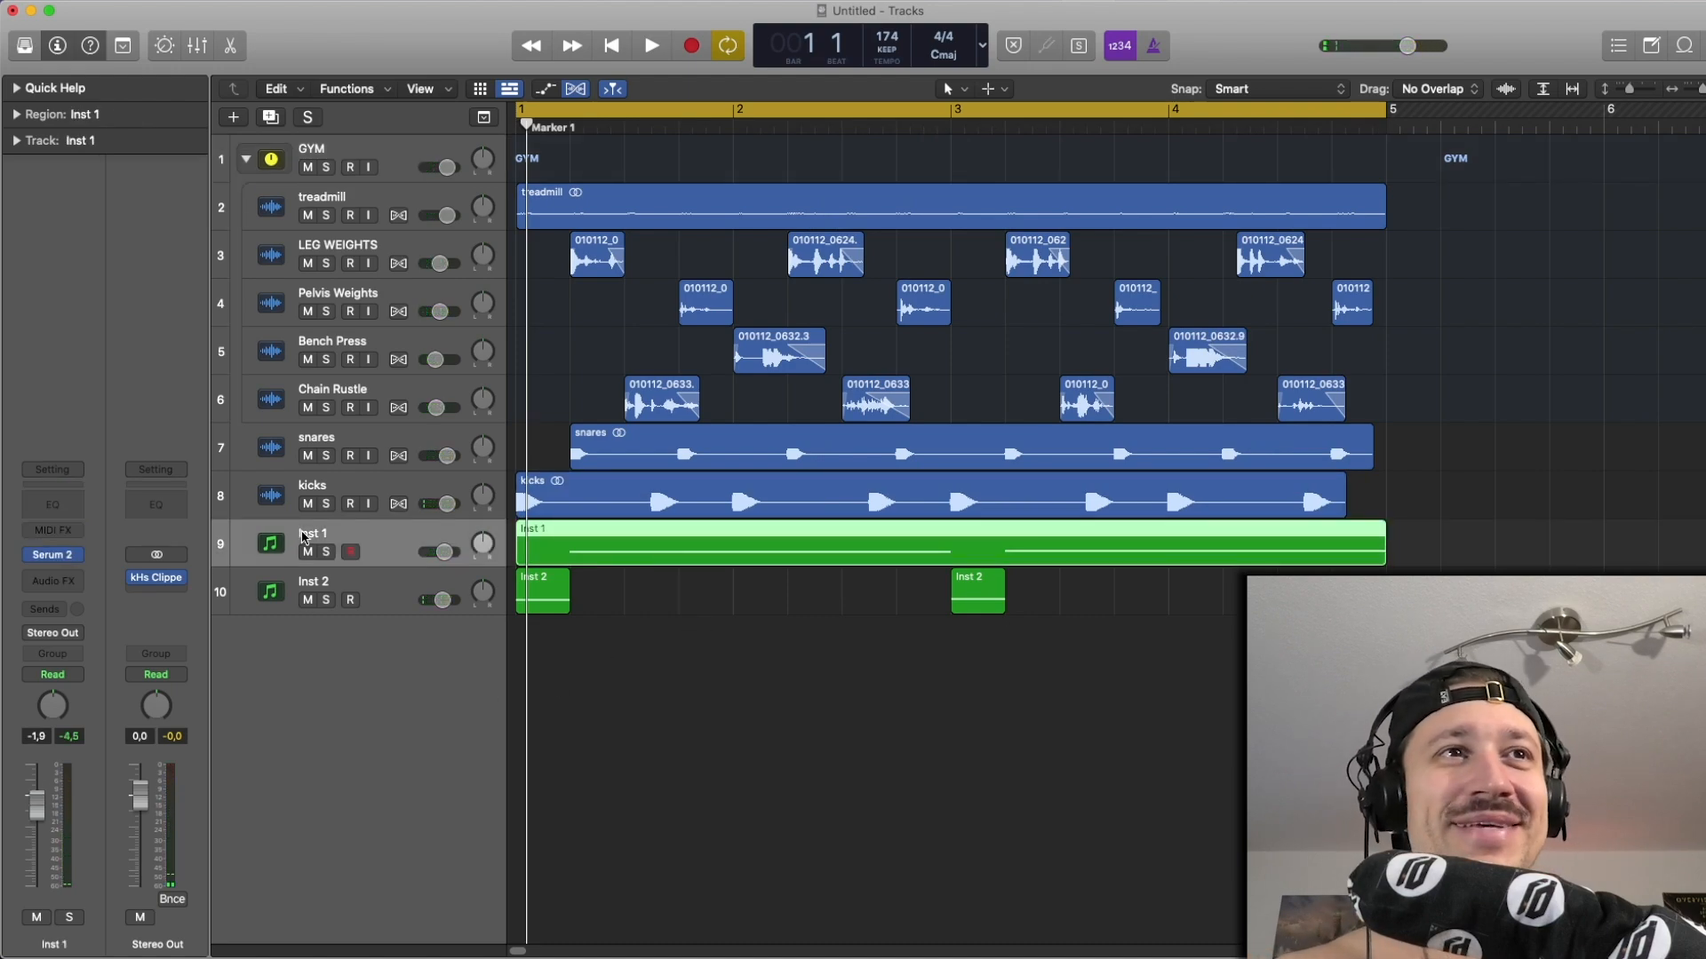
Solo the Inst 1 track, view its Serum 2 settings, close the plug-in window and play the bass part alone.
click(327, 552)
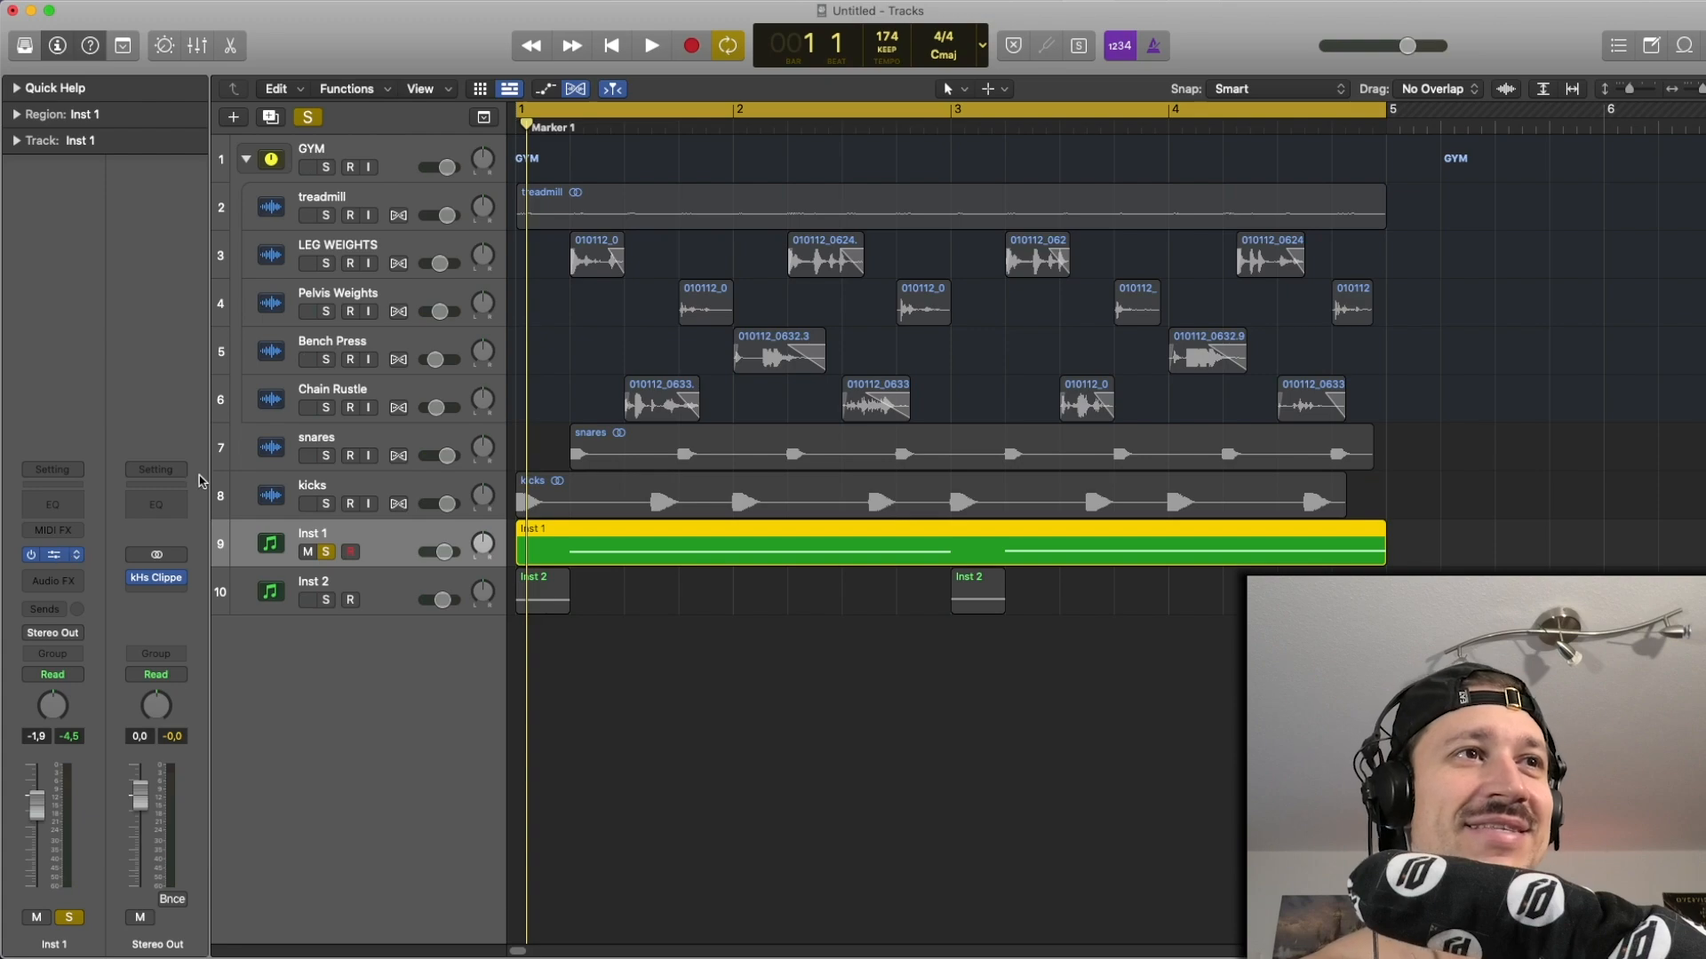
click(53, 555)
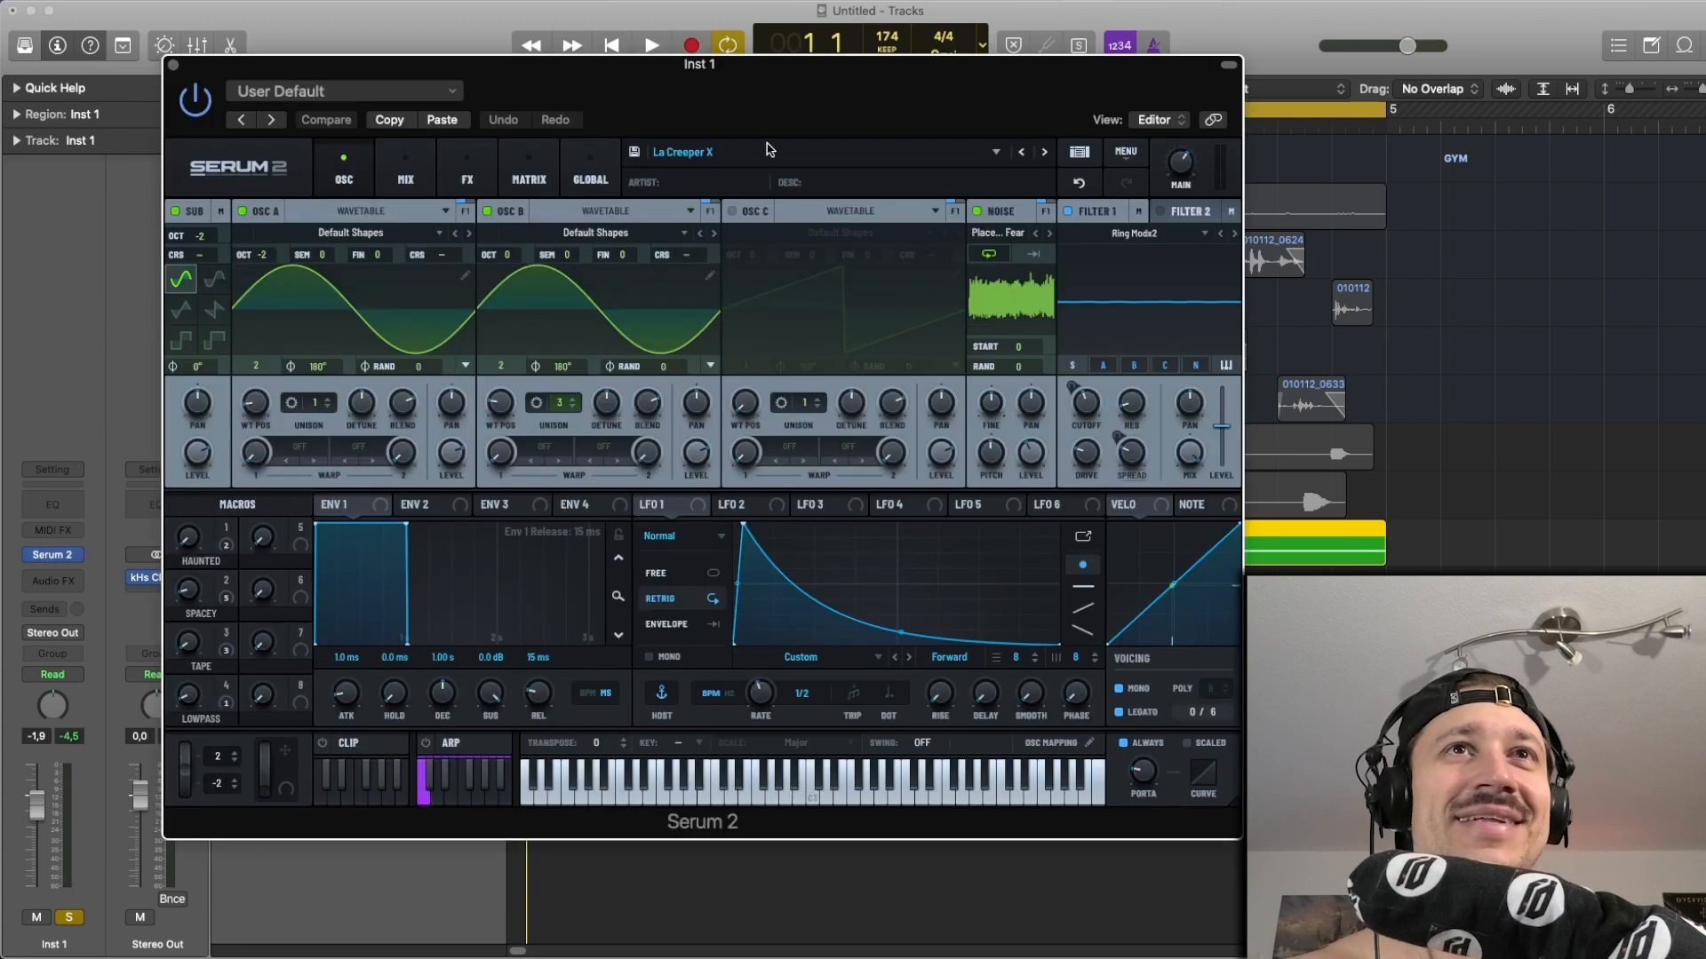
click(173, 67)
key(space)
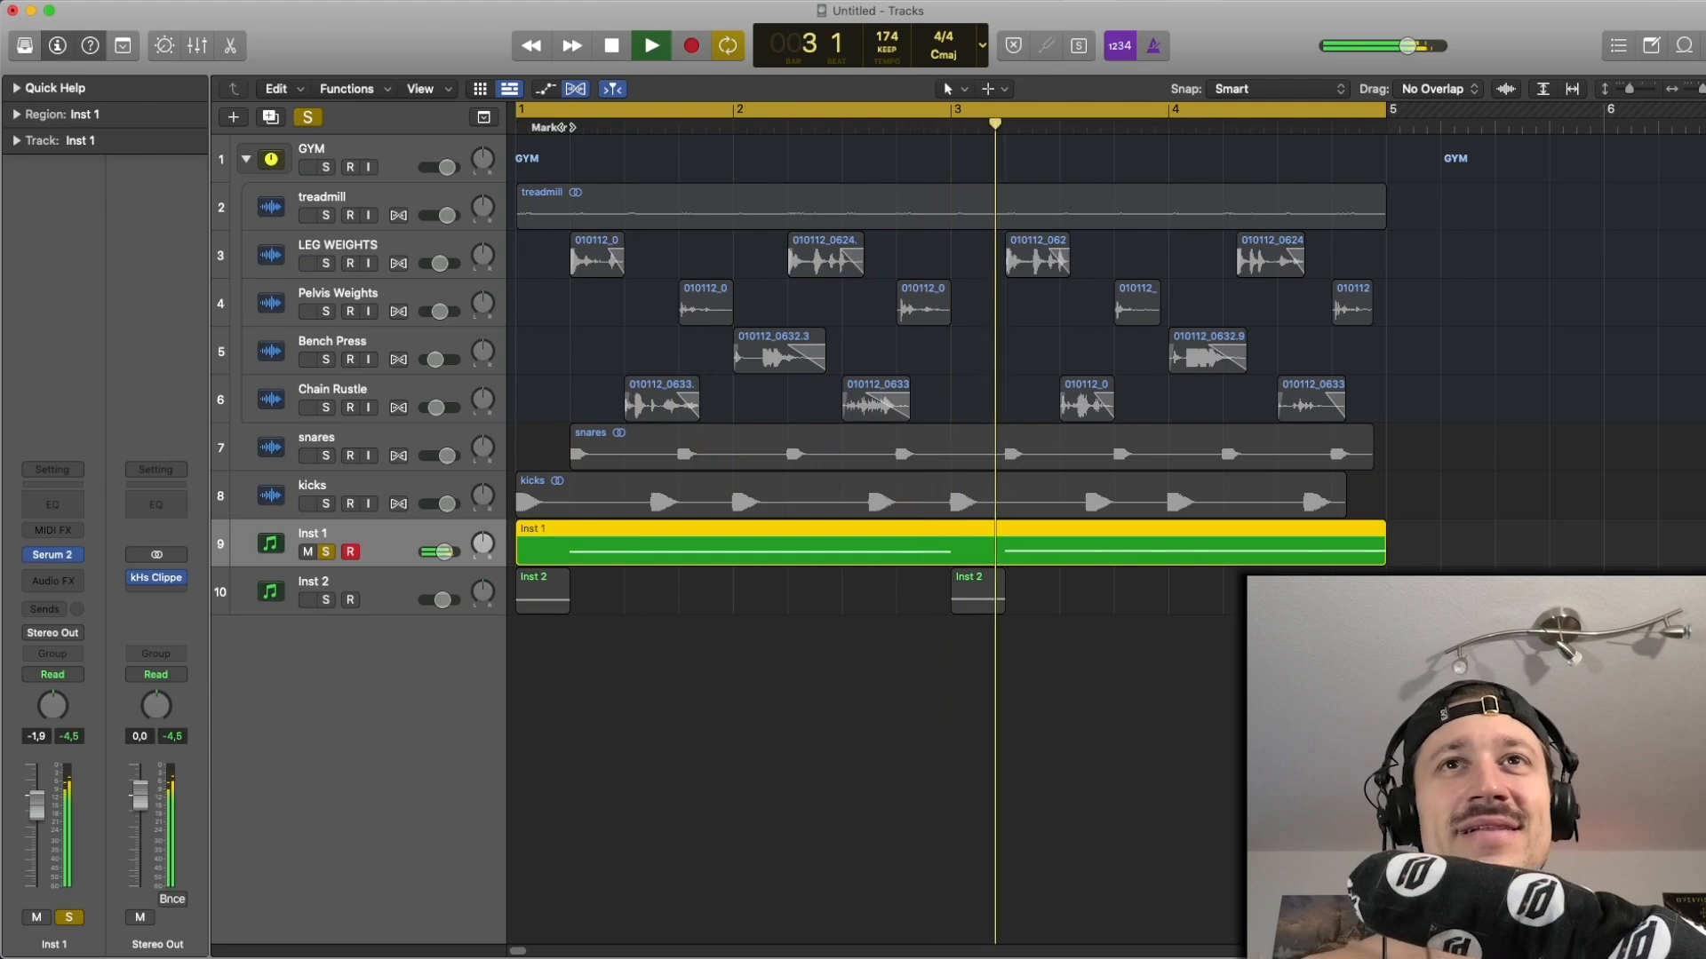
key(space)
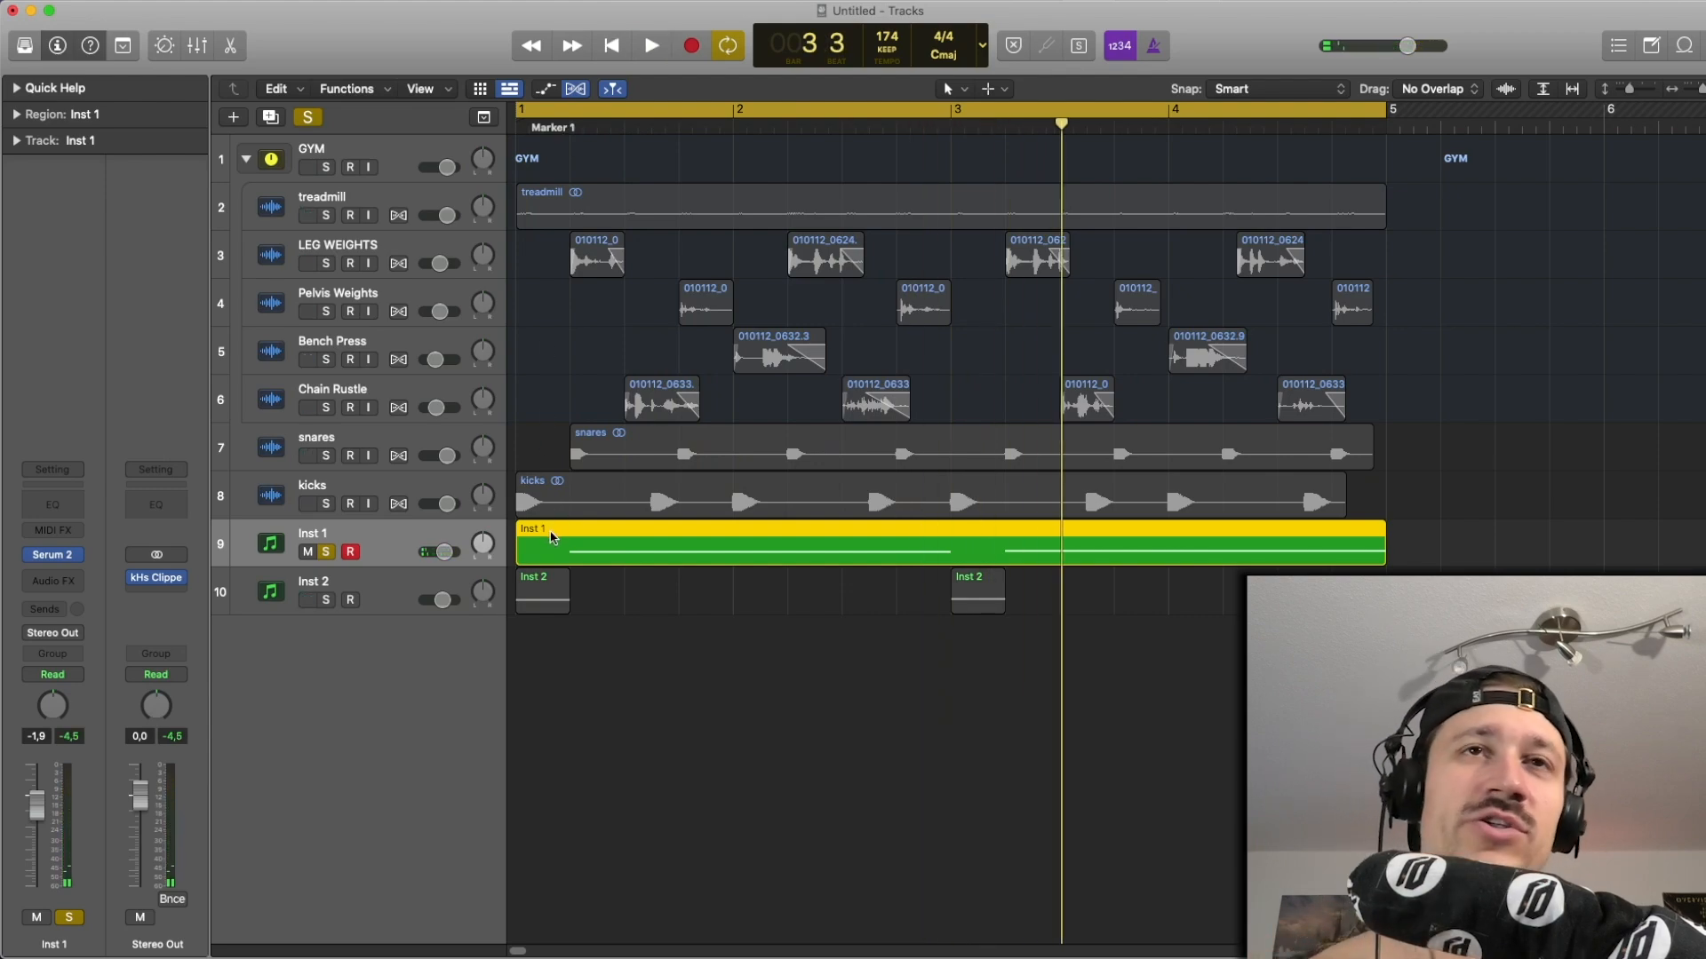
Solo the Inst 2 track alongside Inst 1 and play the two instrument layers together.
click(328, 600)
click(792, 578)
key(space)
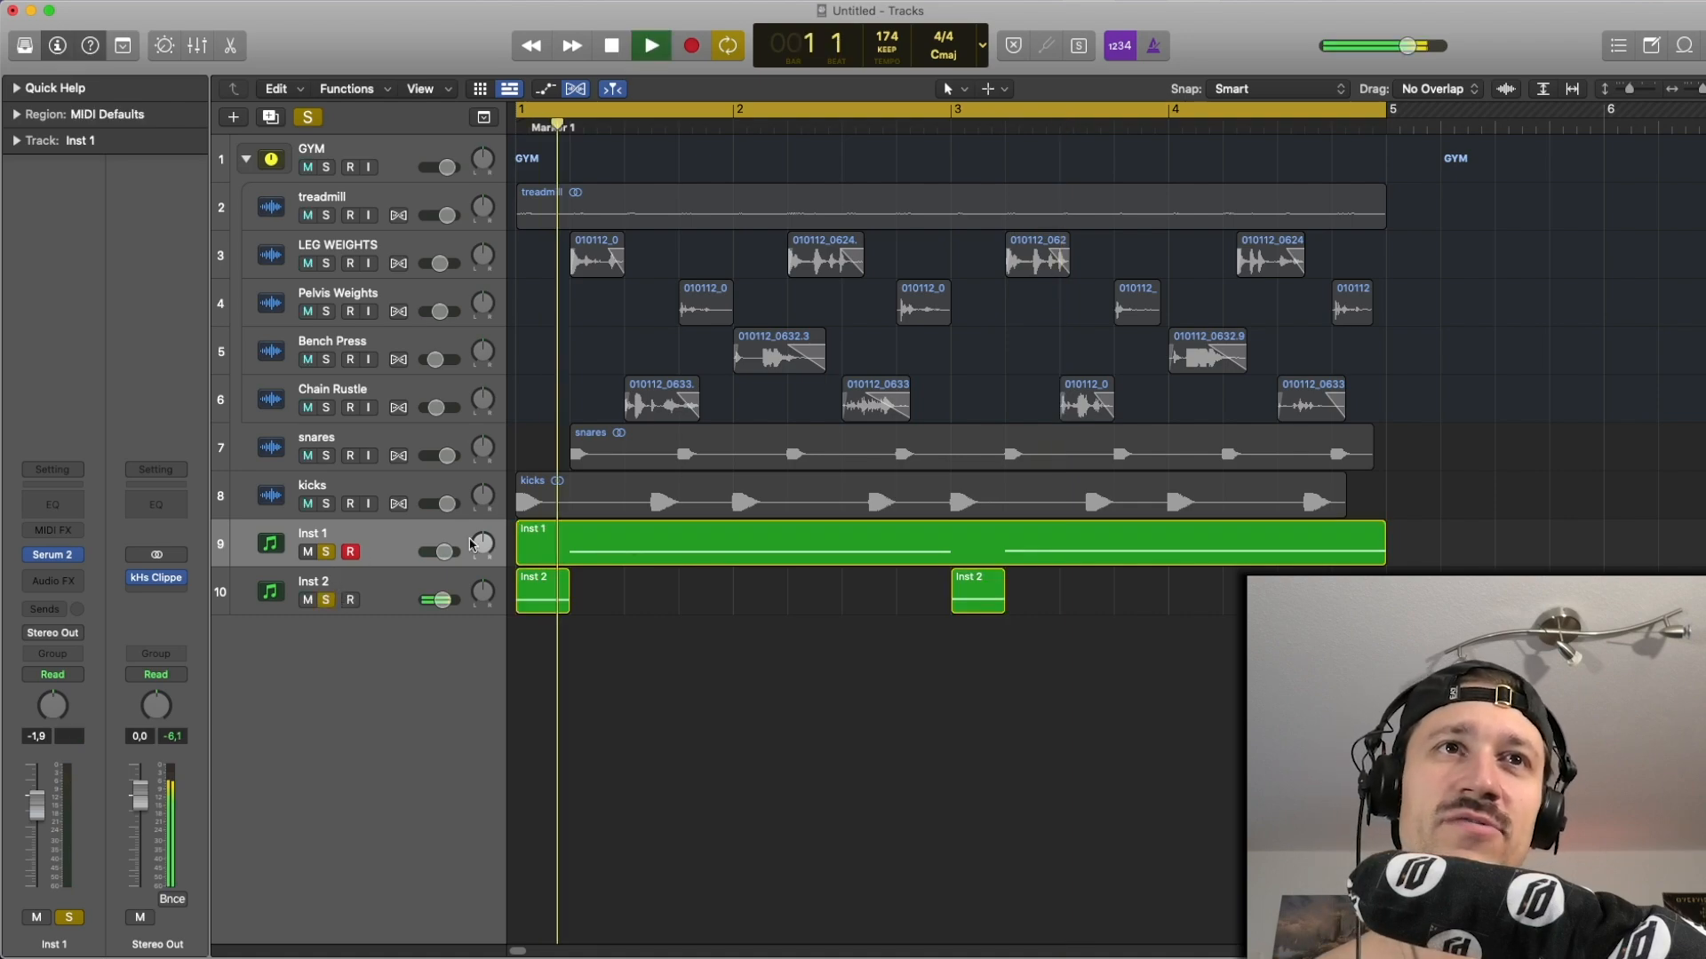
key(space)
Turn off the solos on Inst 1 and Inst 2 and play the full mix.
click(327, 552)
click(326, 600)
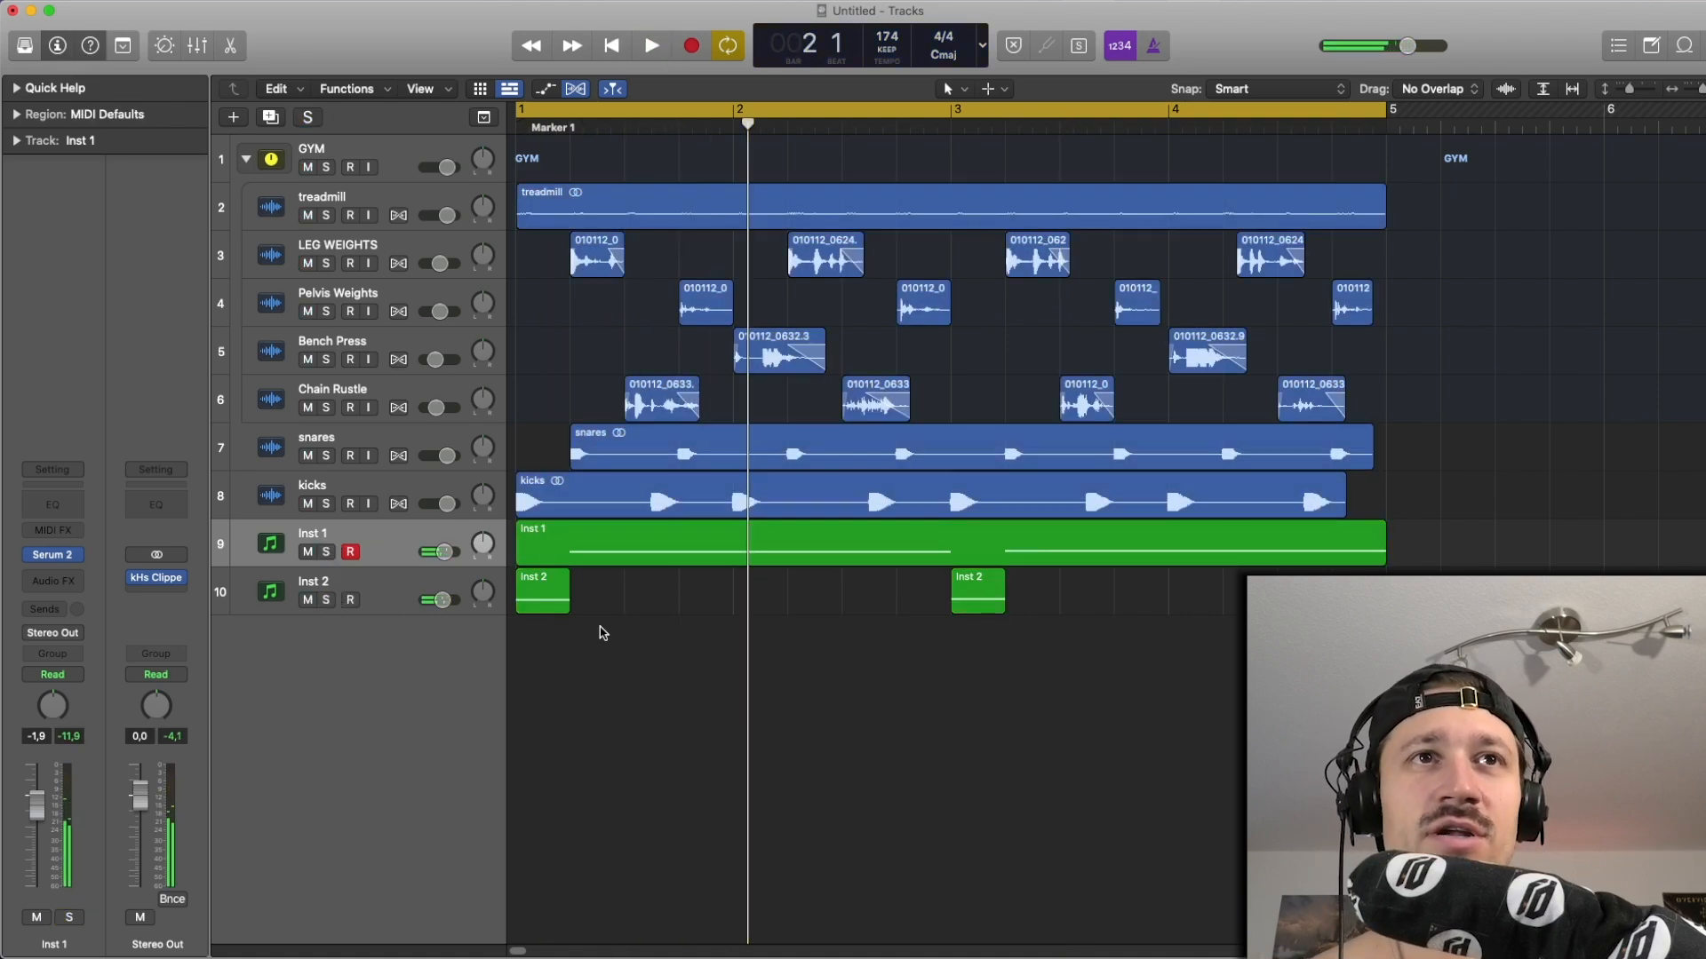
key(space)
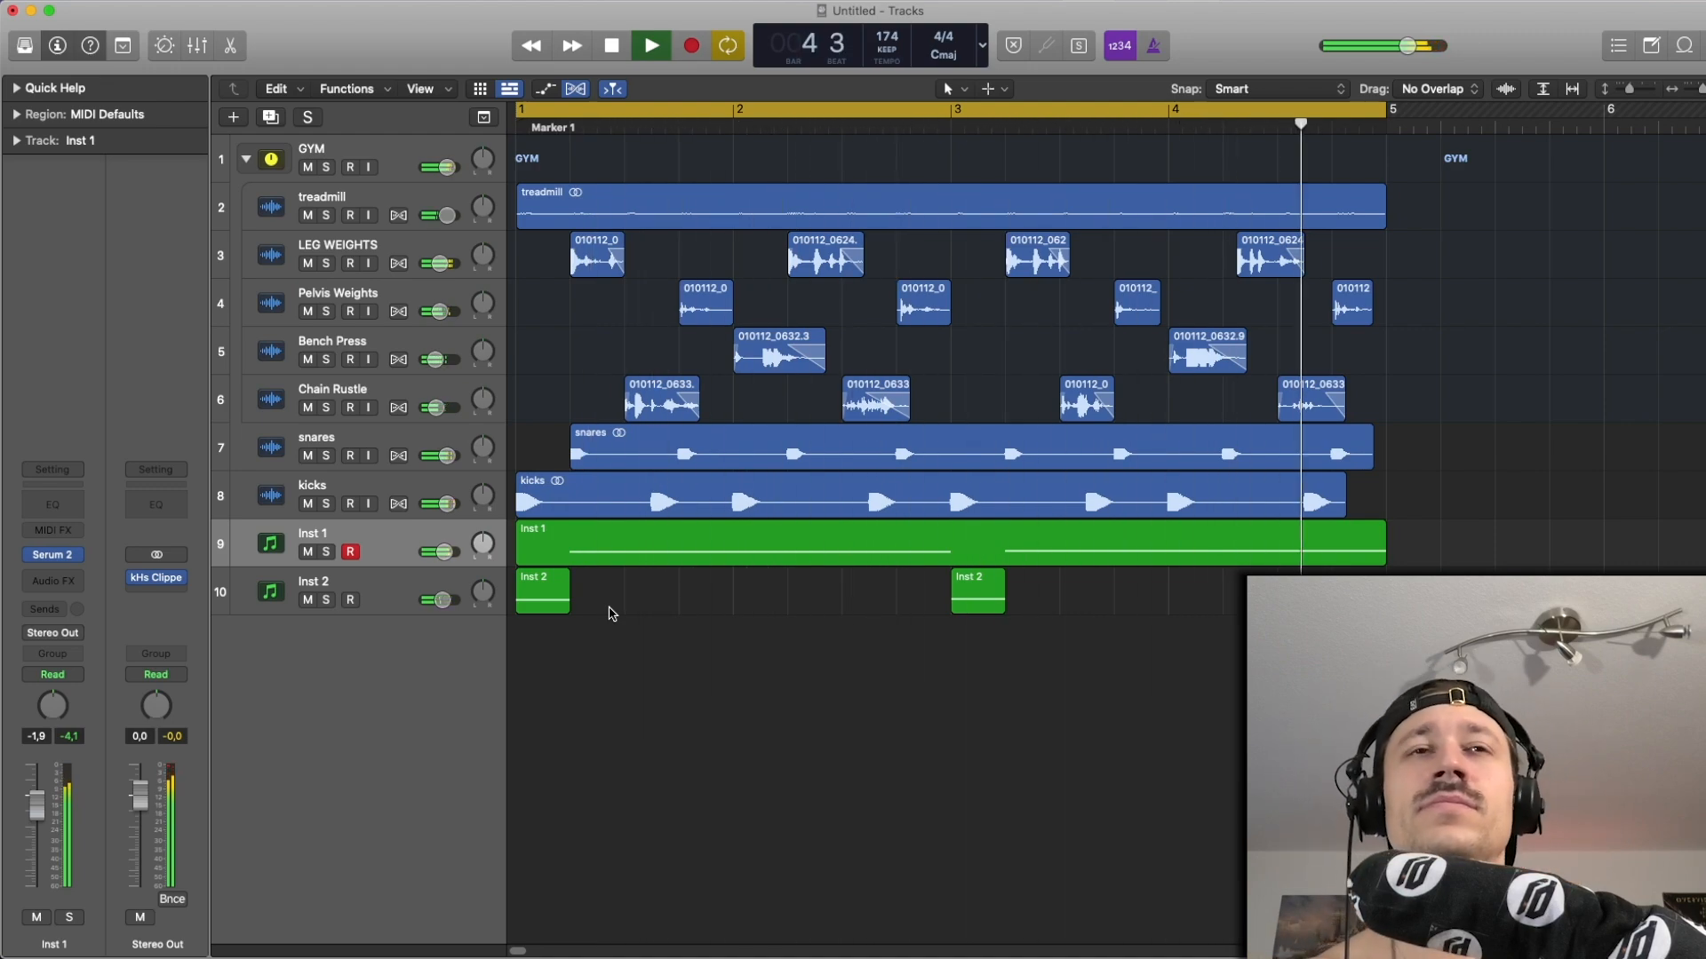
key(space)
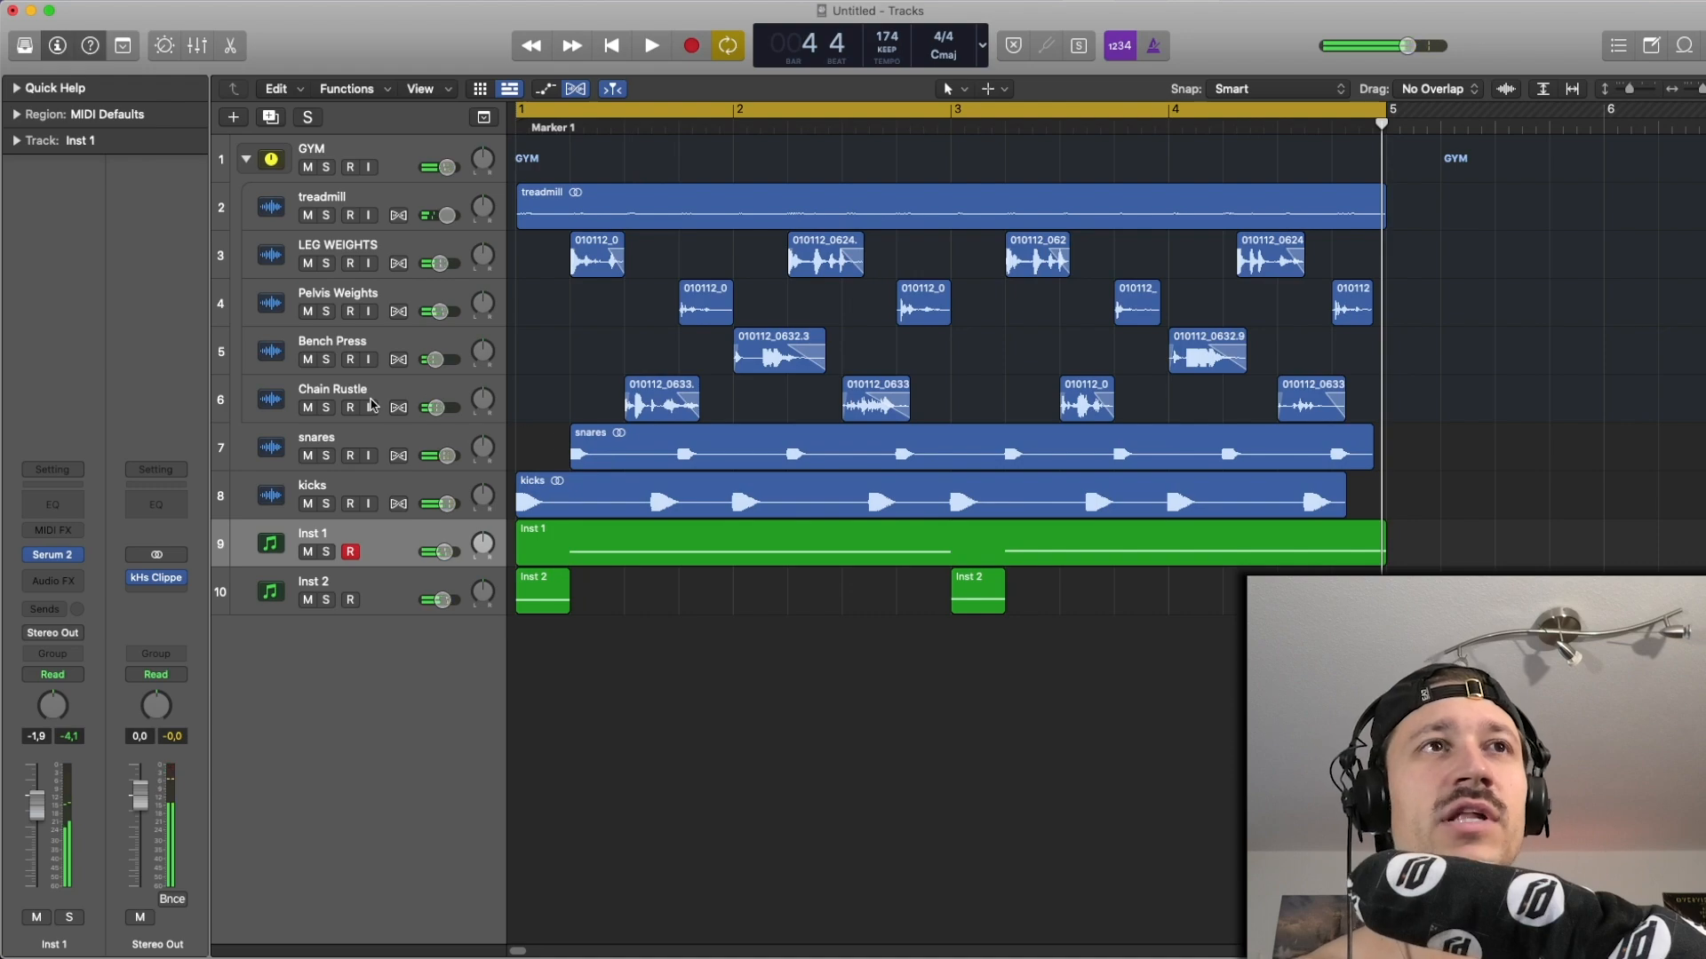
Solo the GYM stack with all its gym recording tracks and play only those layers.
drag(326, 408, 339, 135)
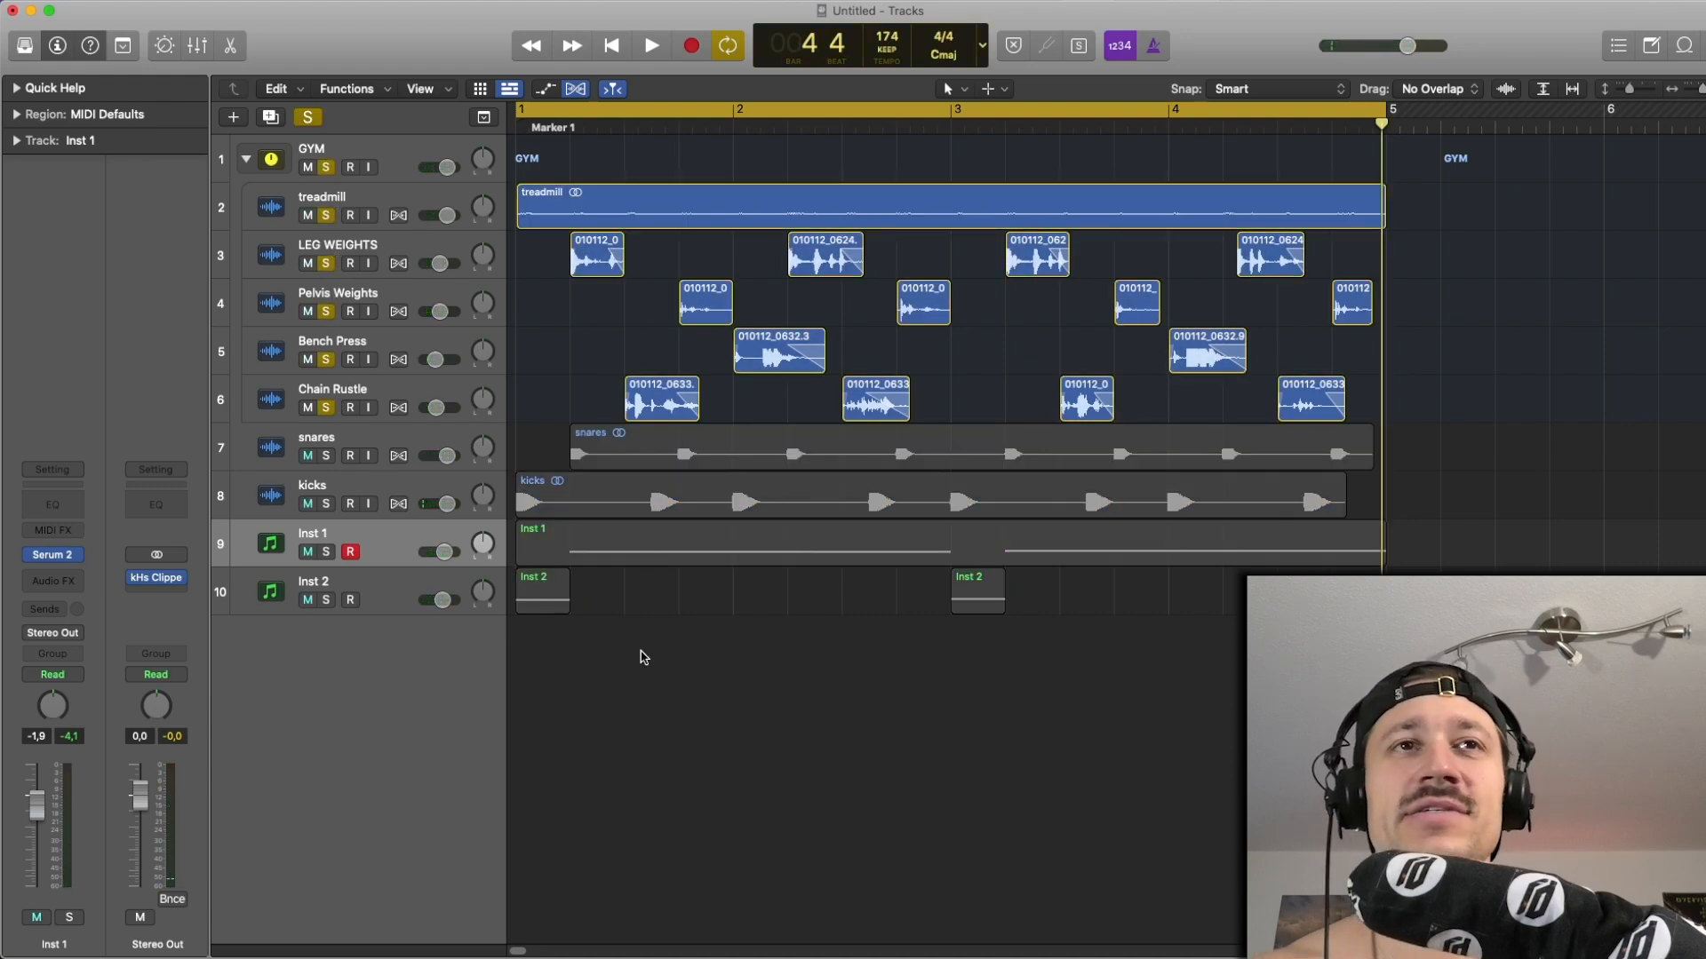
drag(639, 654, 554, 432)
click(558, 311)
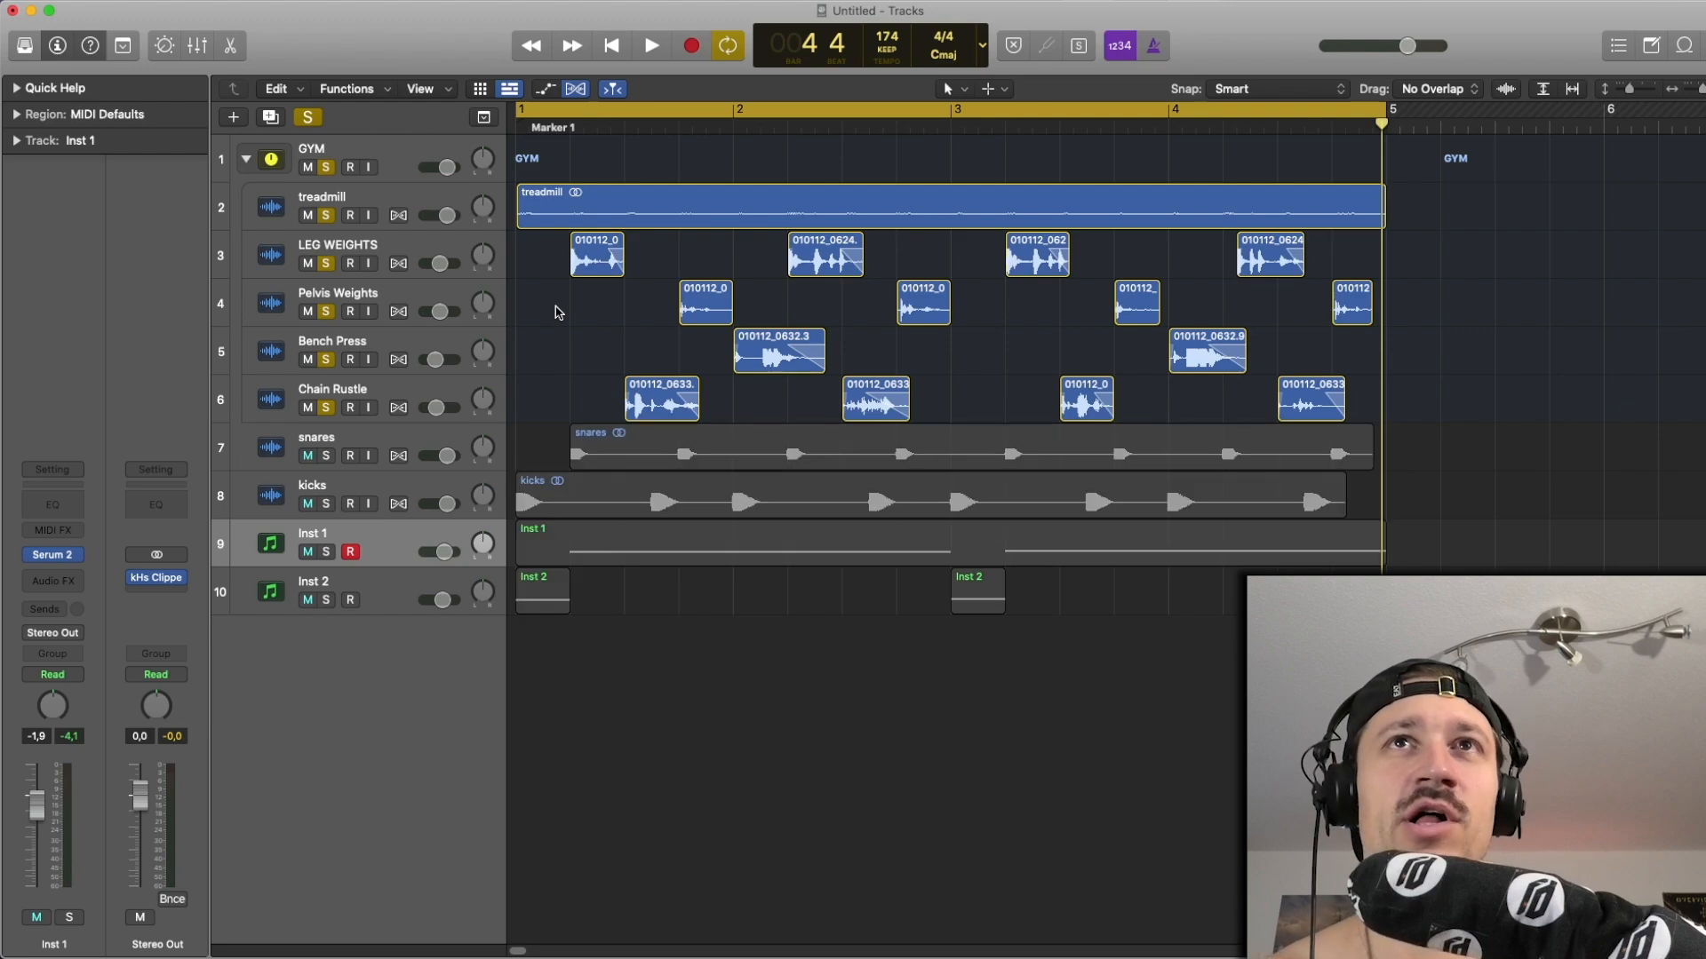
key(space)
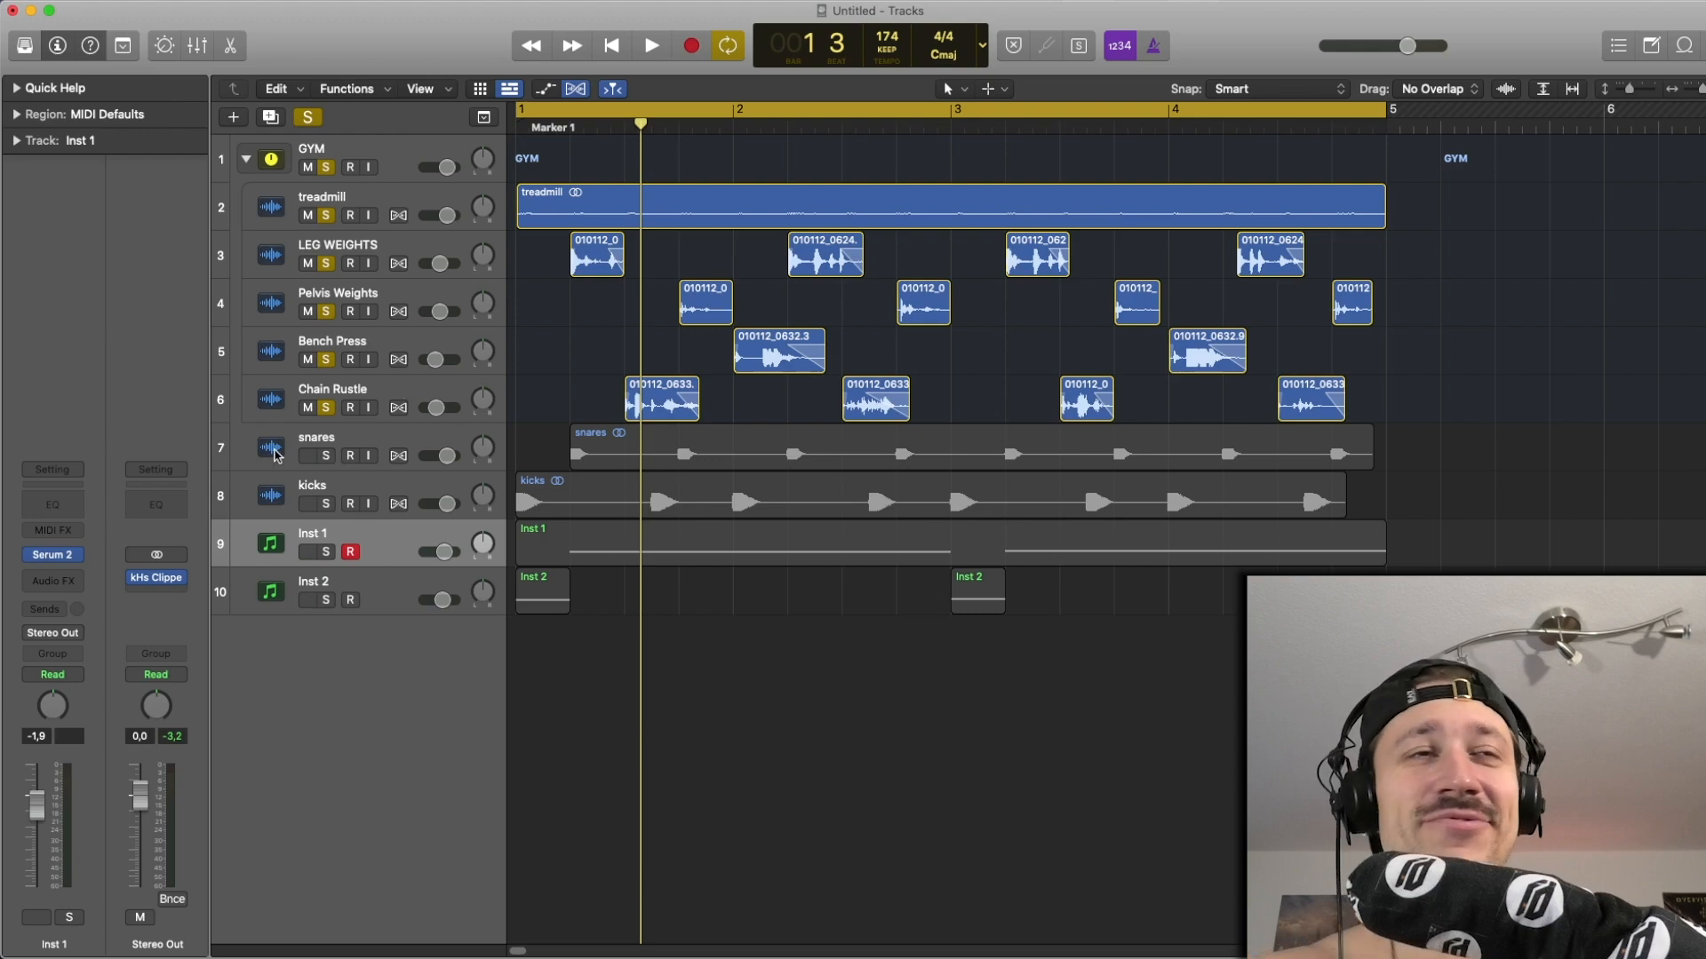
Turn off the GYM stack's solo and select the tracks from Chain Rustle up to GYM.
click(325, 168)
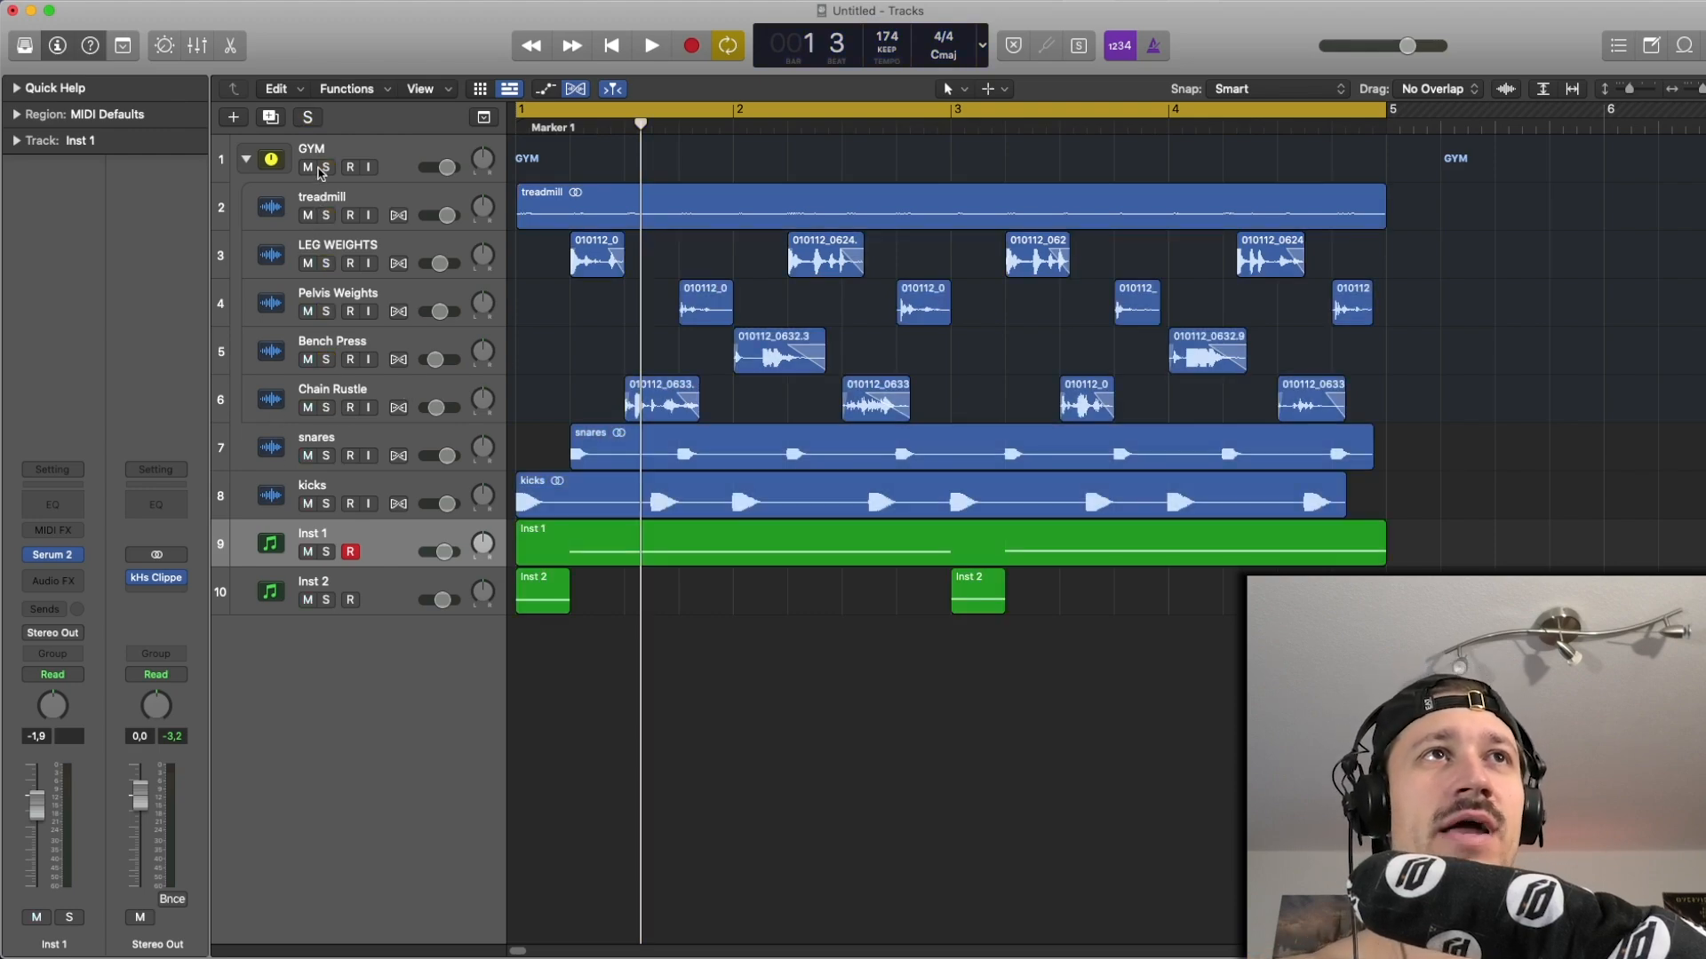
click(378, 398)
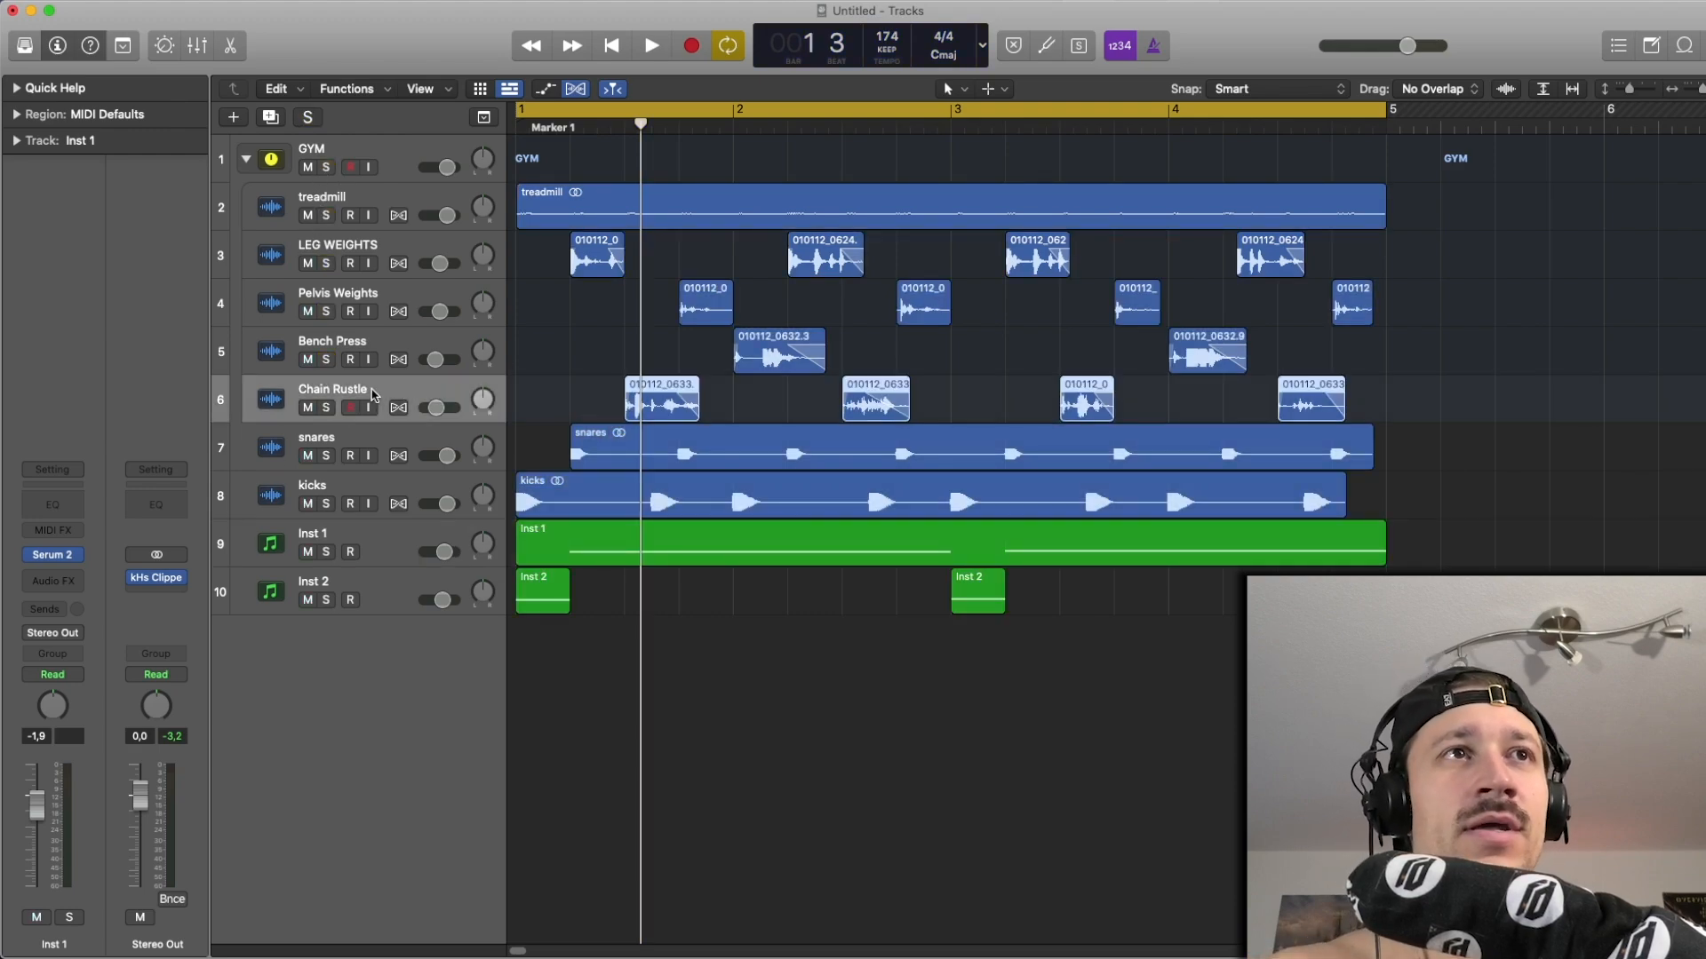
click(371, 154)
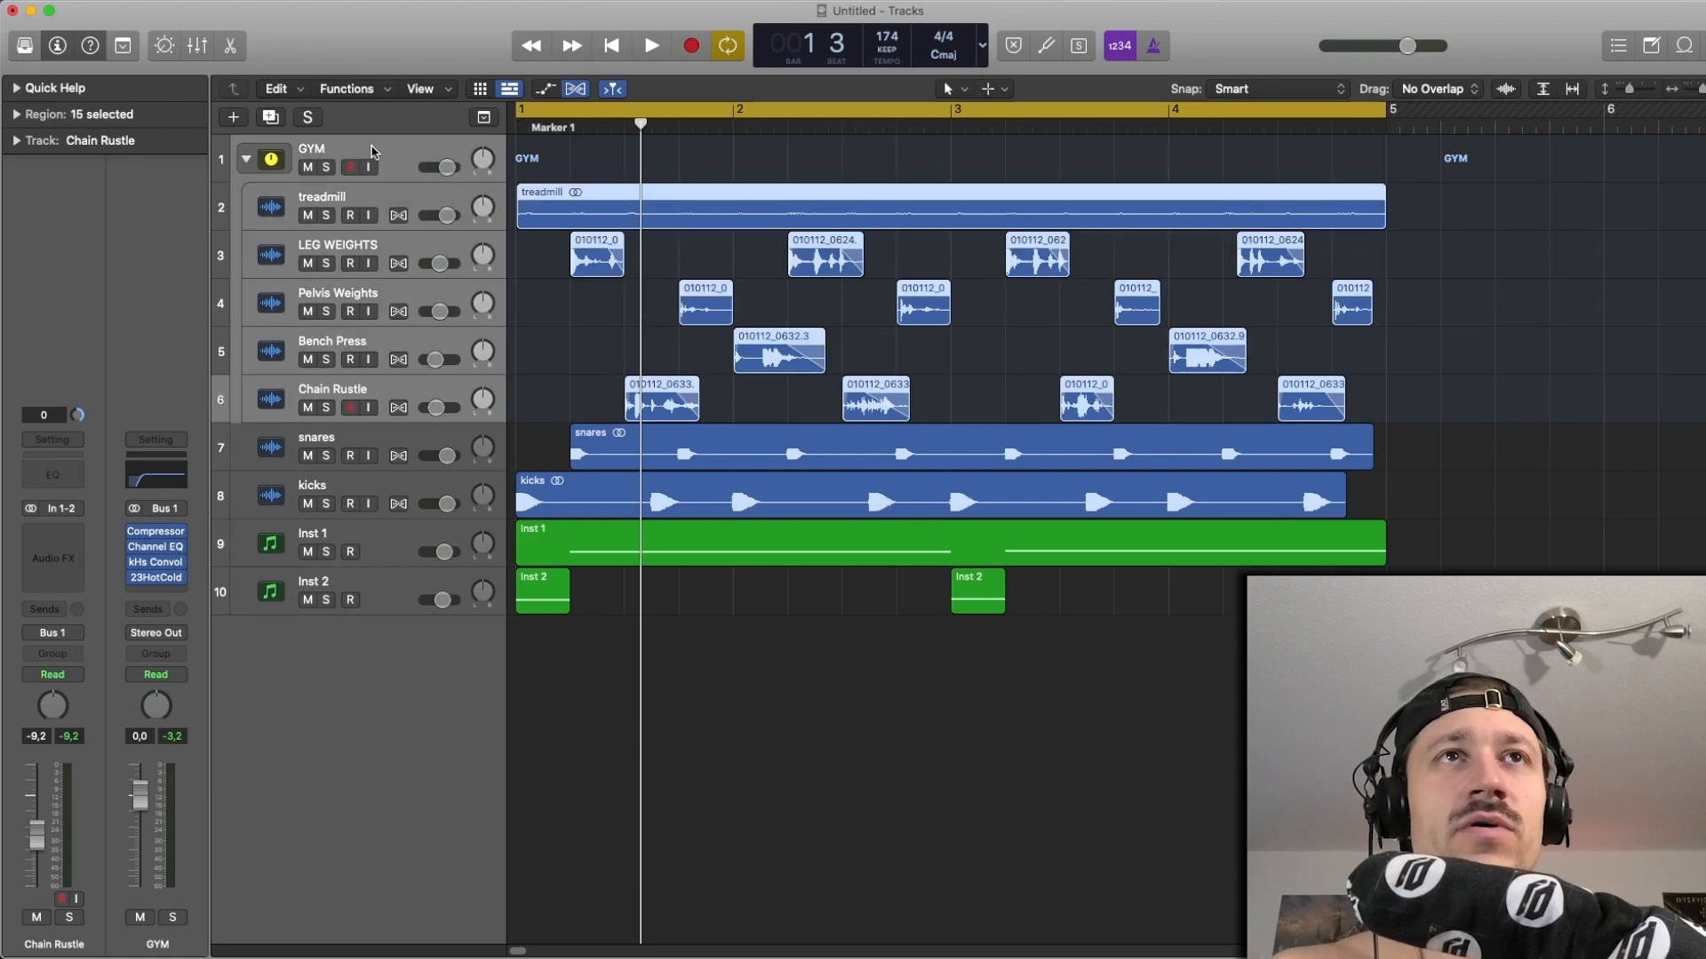
click(572, 350)
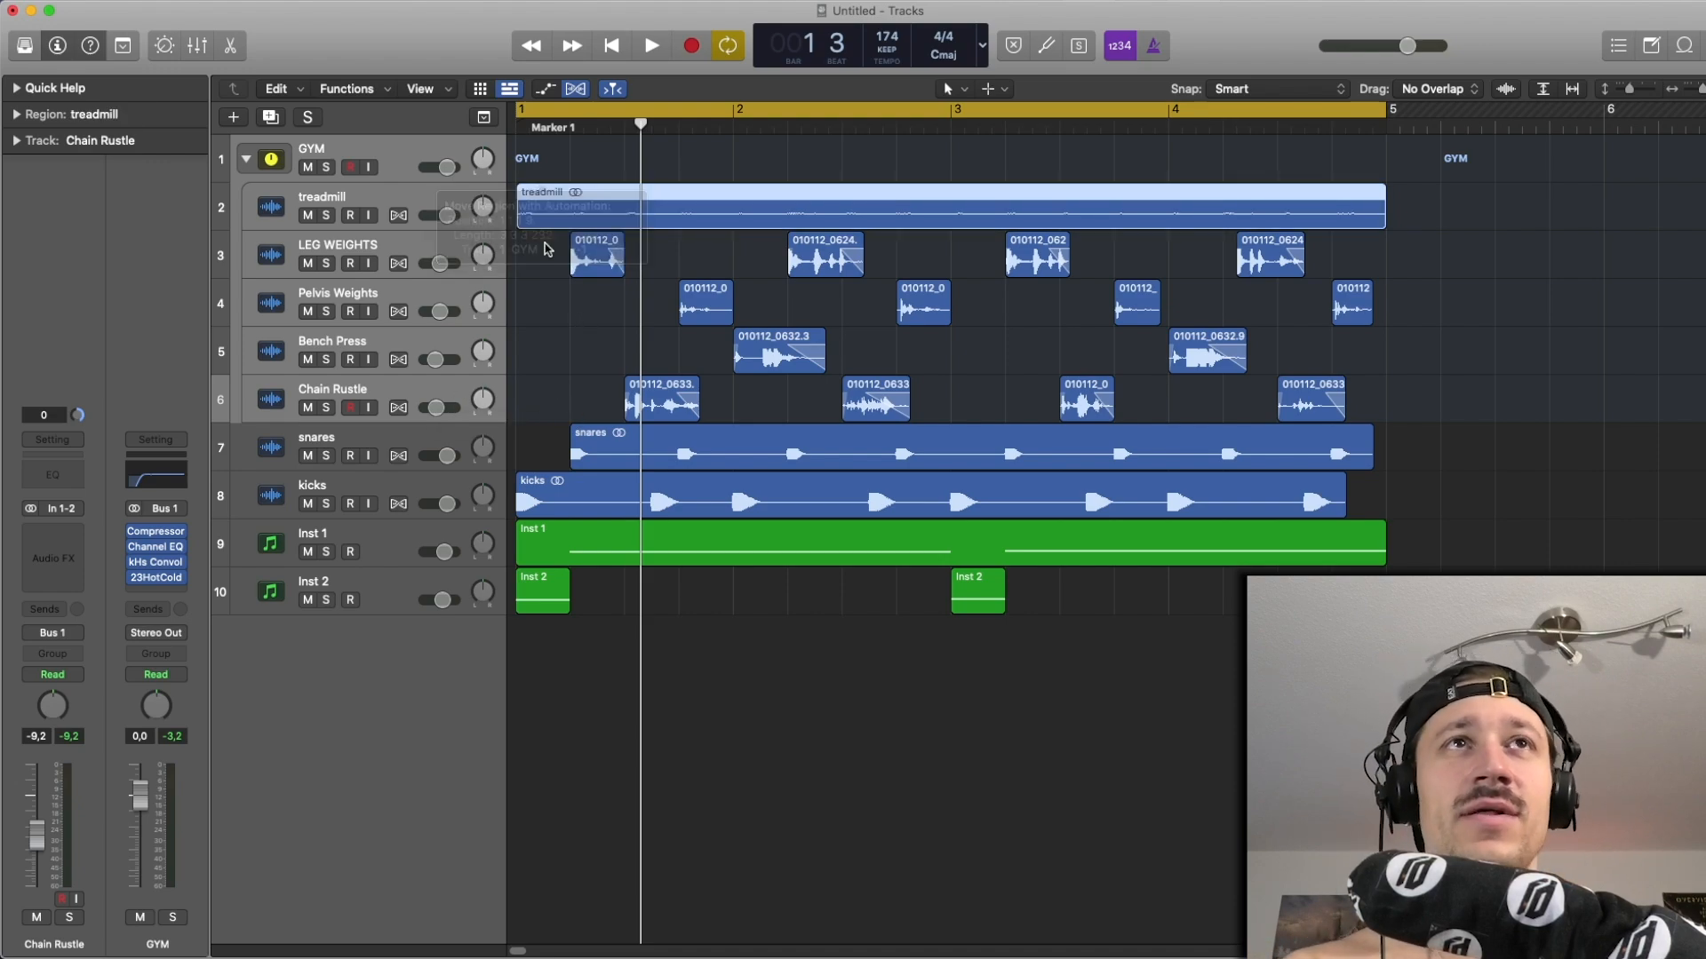
drag(523, 158, 592, 649)
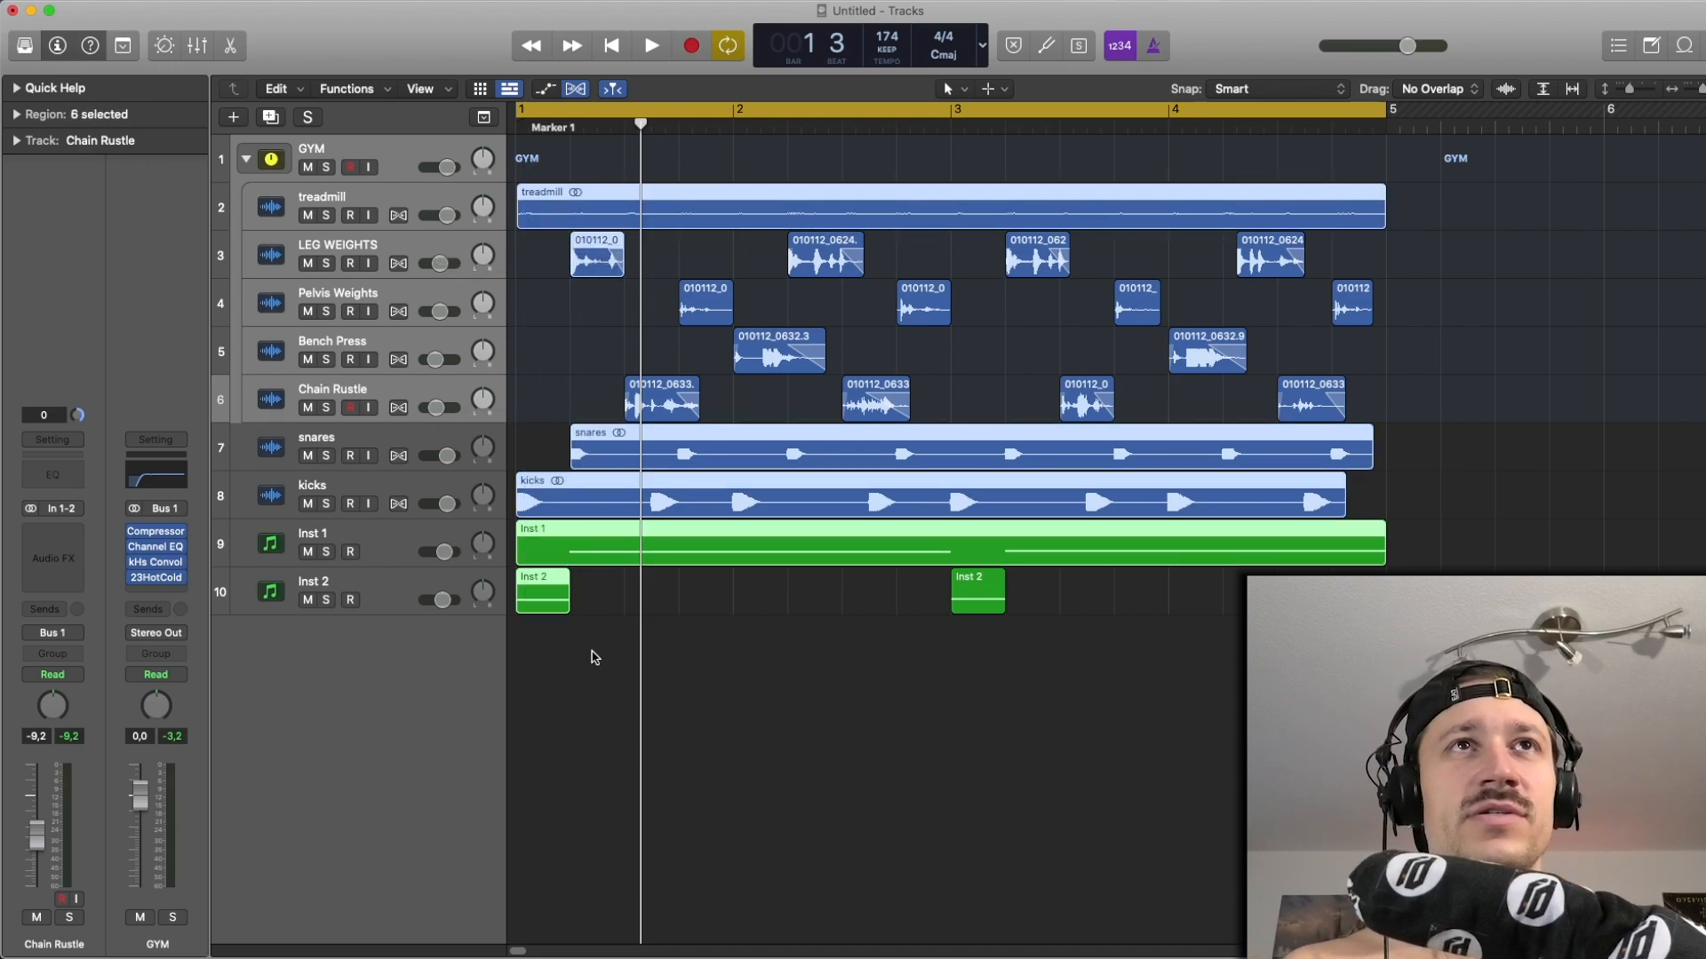
click(595, 636)
drag(1355, 650, 470, 122)
Clear the region selection and play the full loop with every track audible.
click(561, 149)
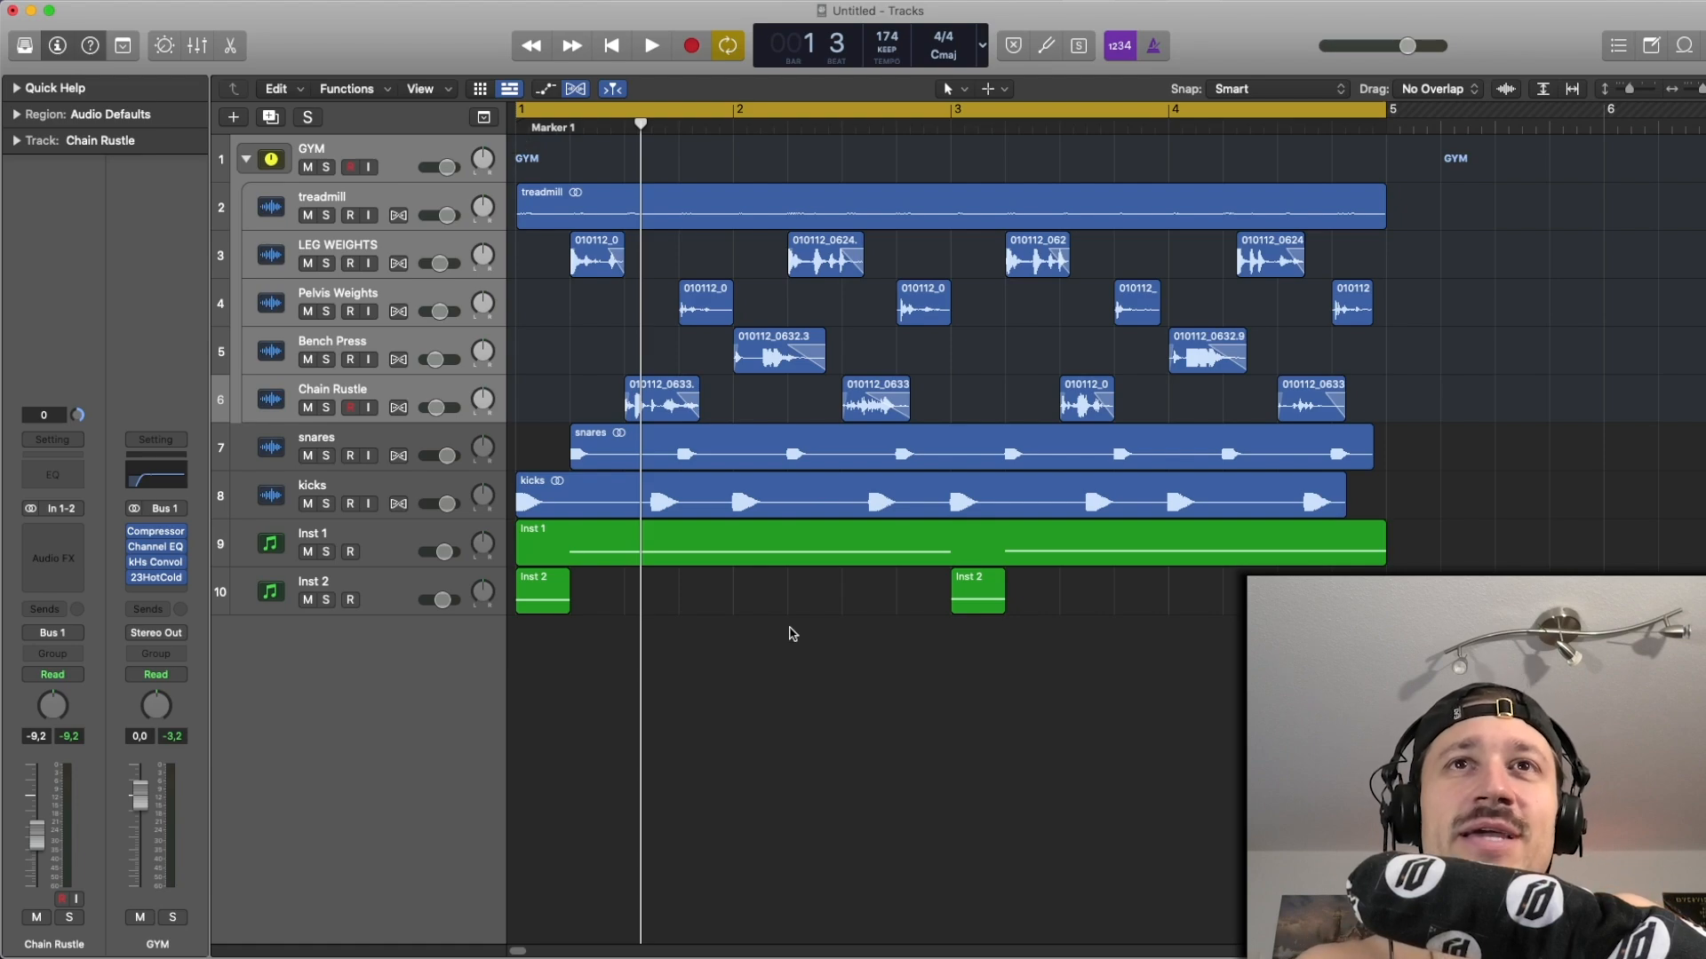
key(space)
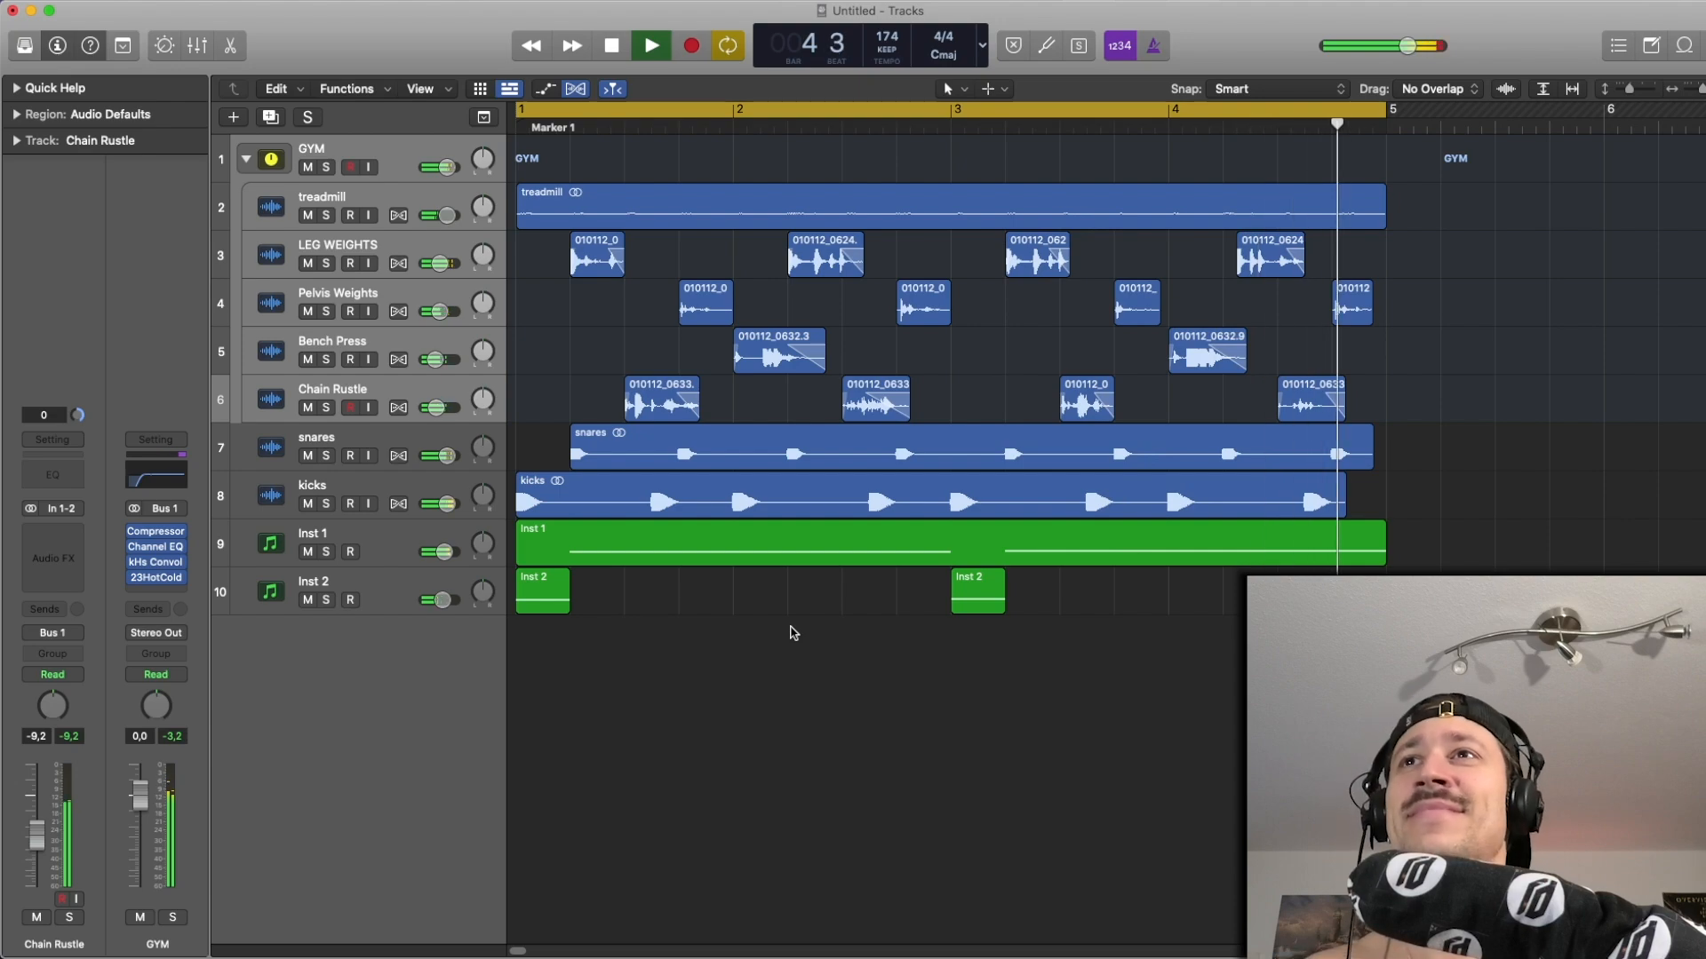
key(space)
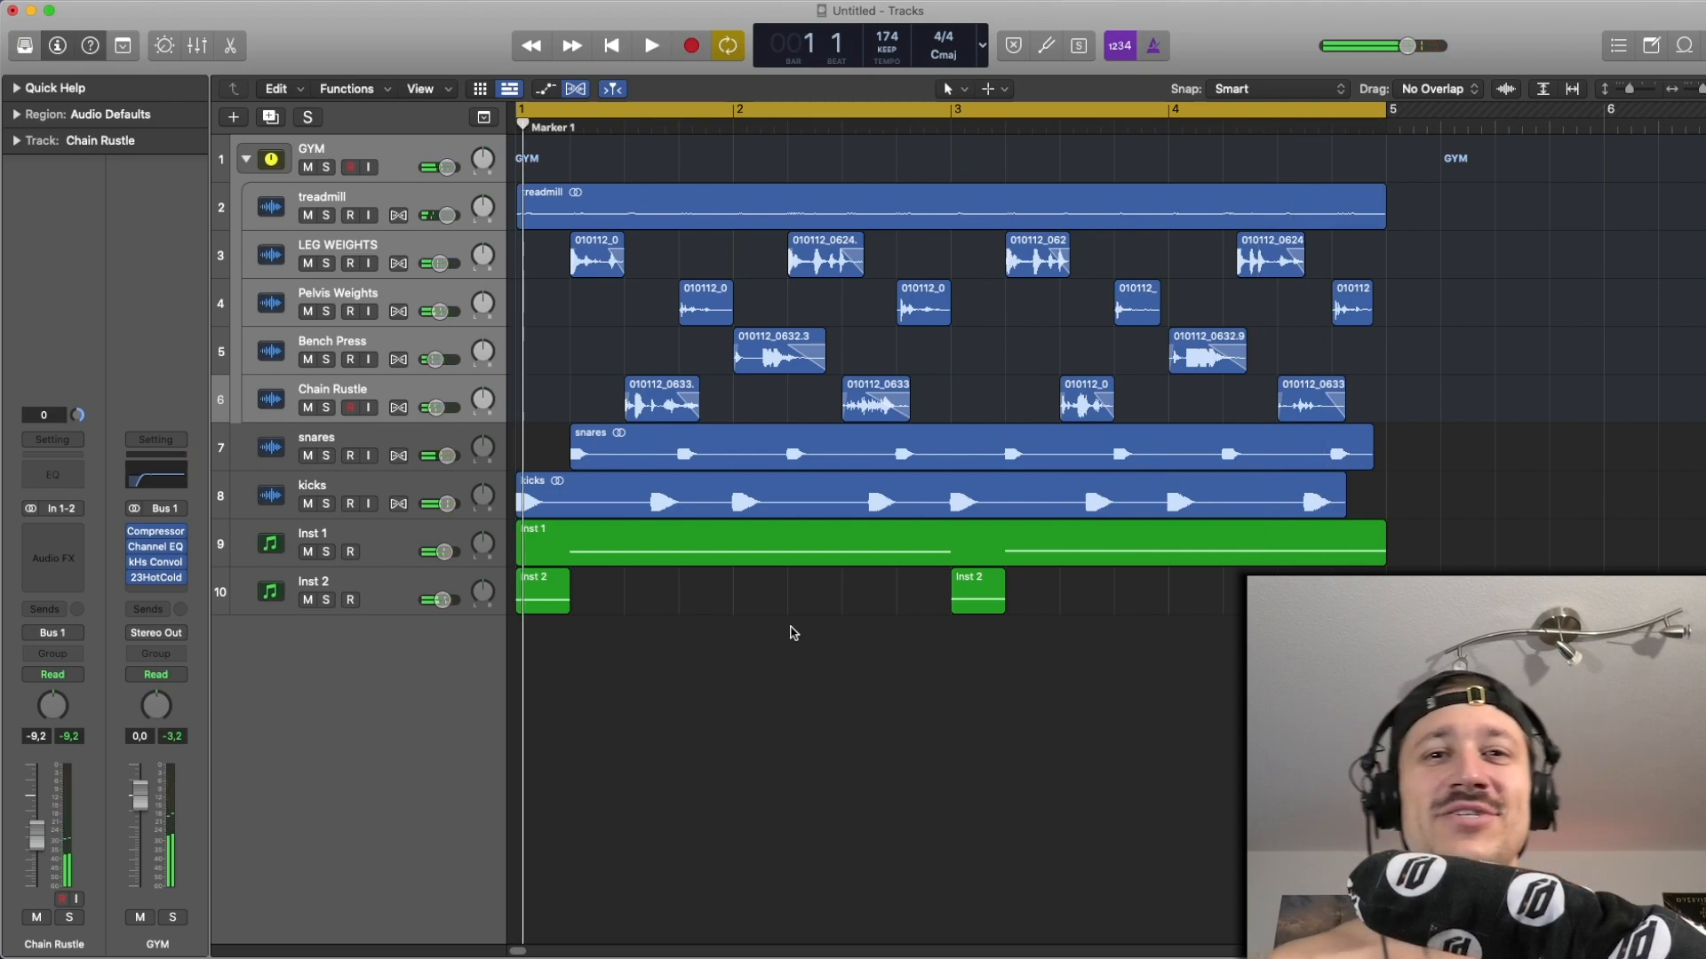